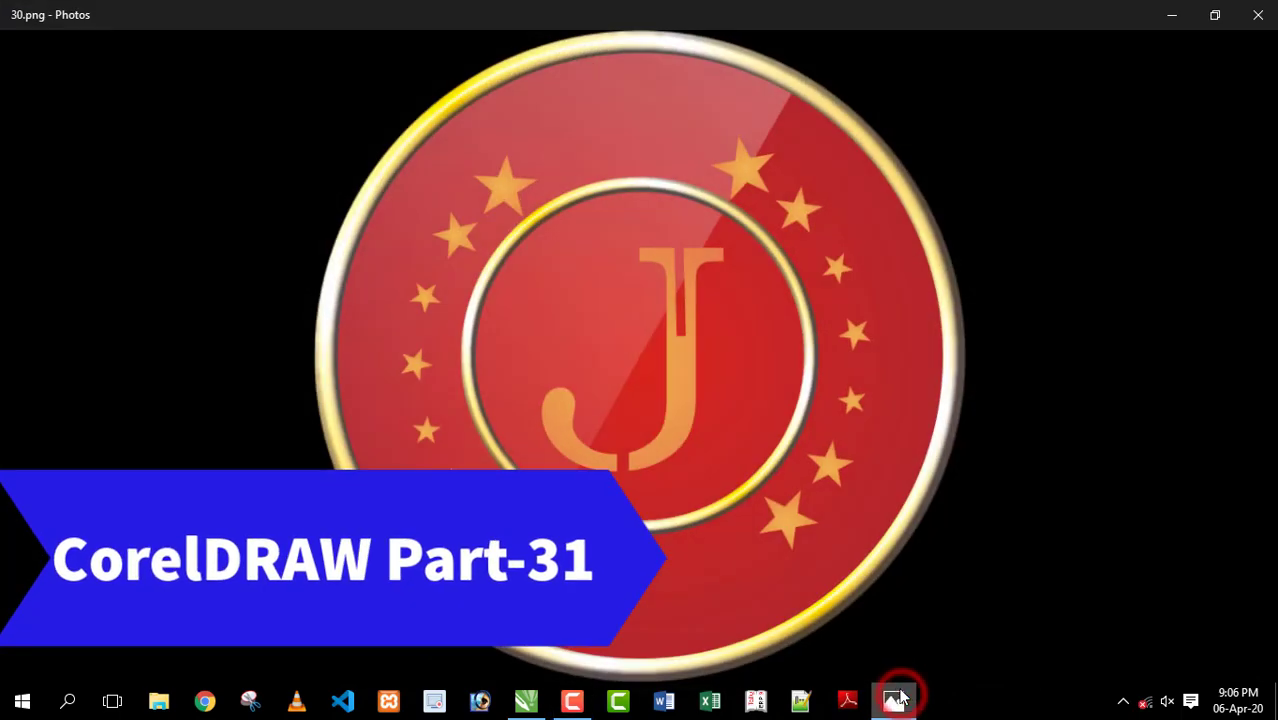
Step: Check reference image 31.png, switch to CorelDRAW and draw a circle about 7.26 inches wide, filled light grey #E6E6E6 without an outline
left_click(733, 650)
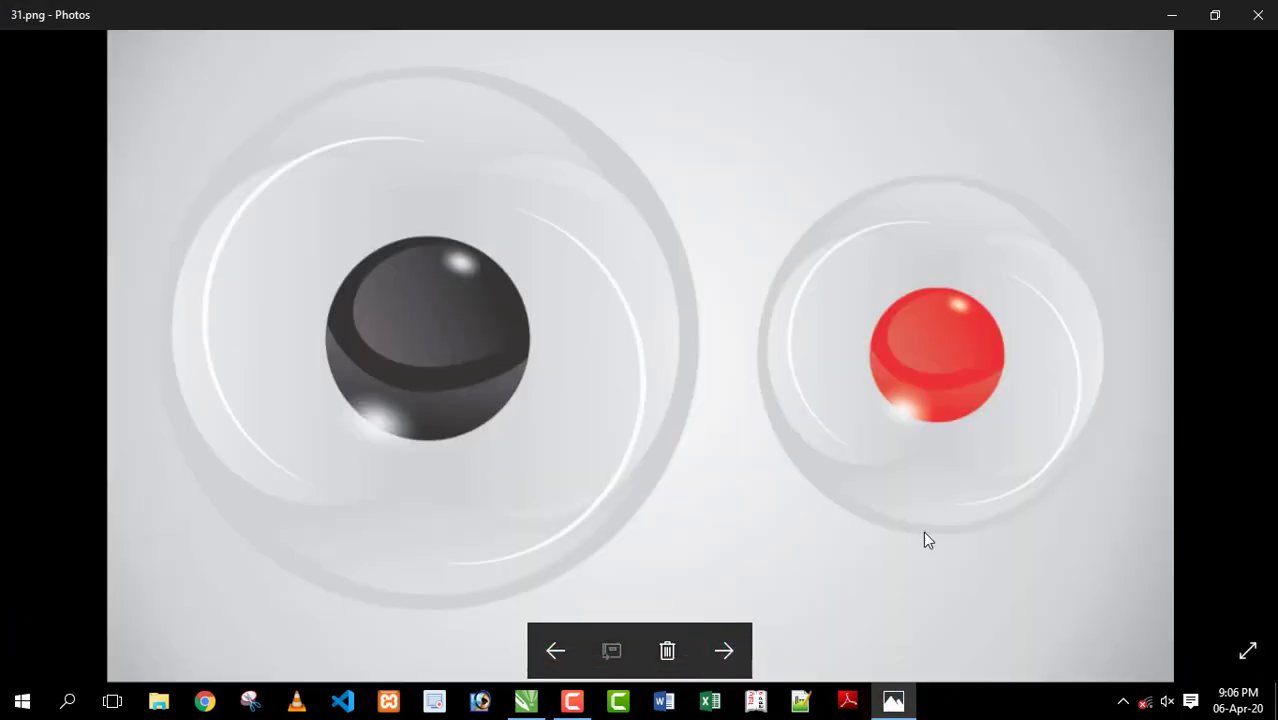
key("alt+Tab")
left_click(13, 322)
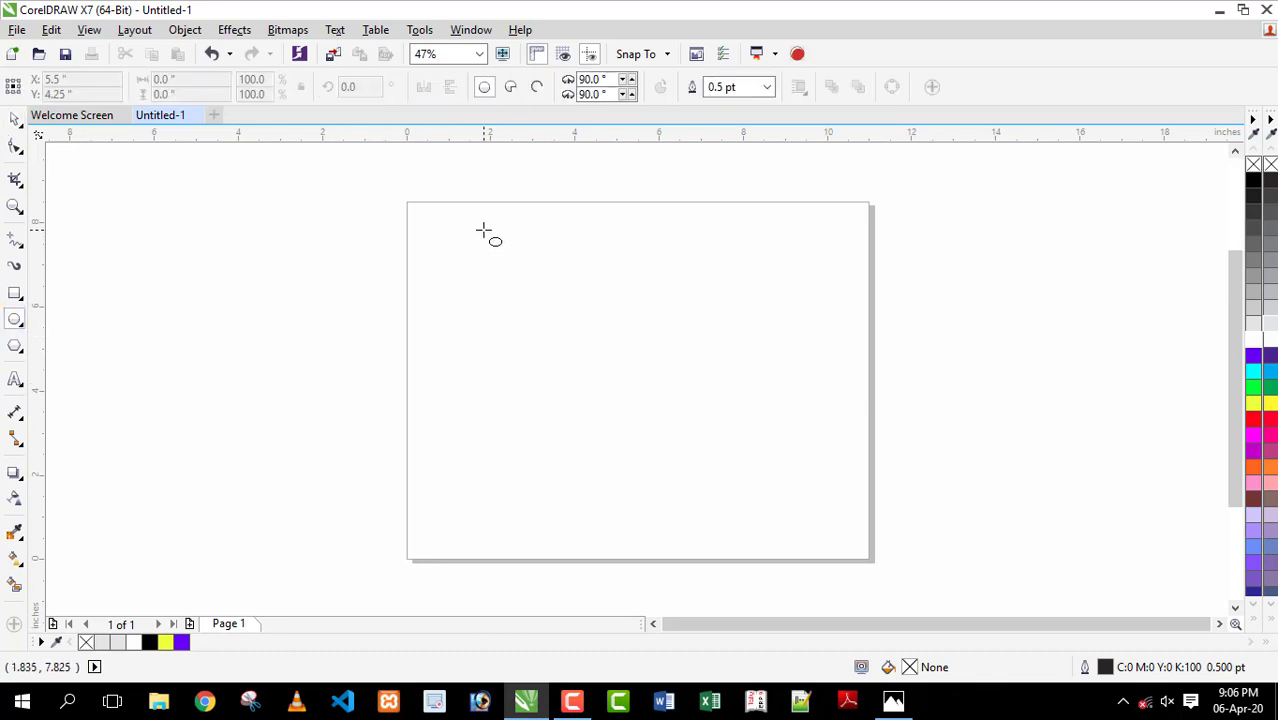
left_click_drag(476, 219, 788, 531)
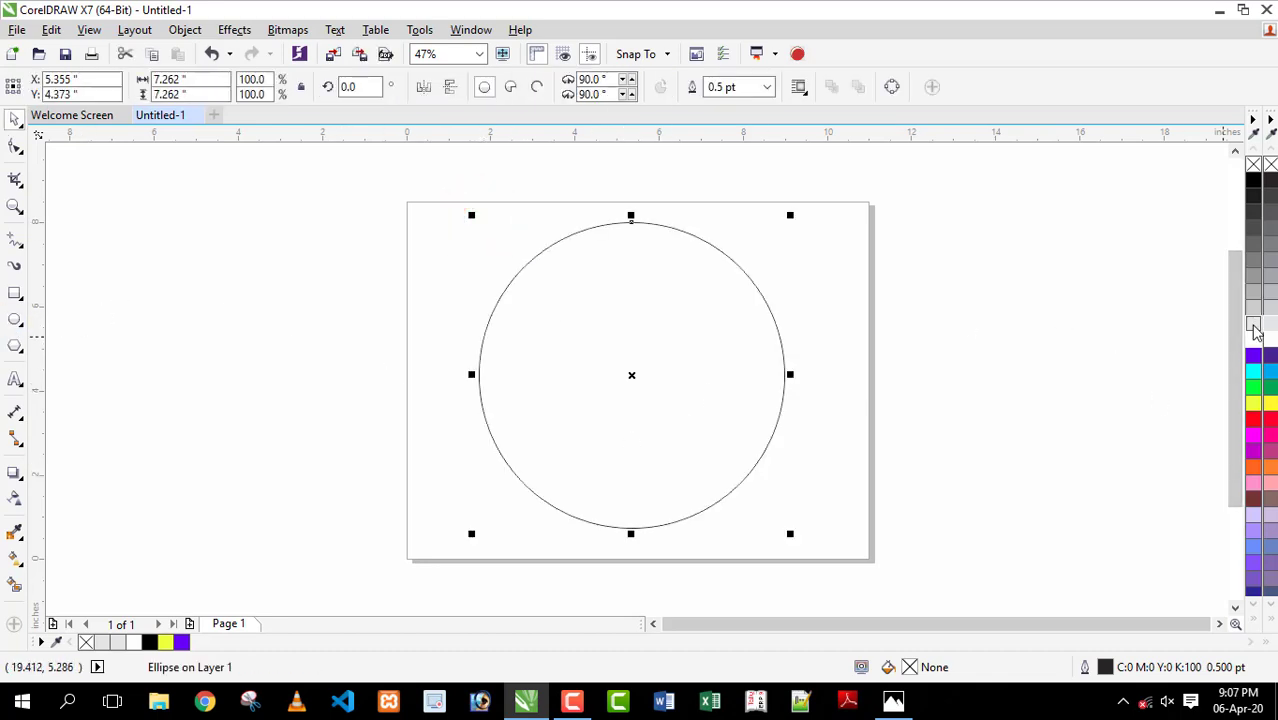
left_click(1254, 327)
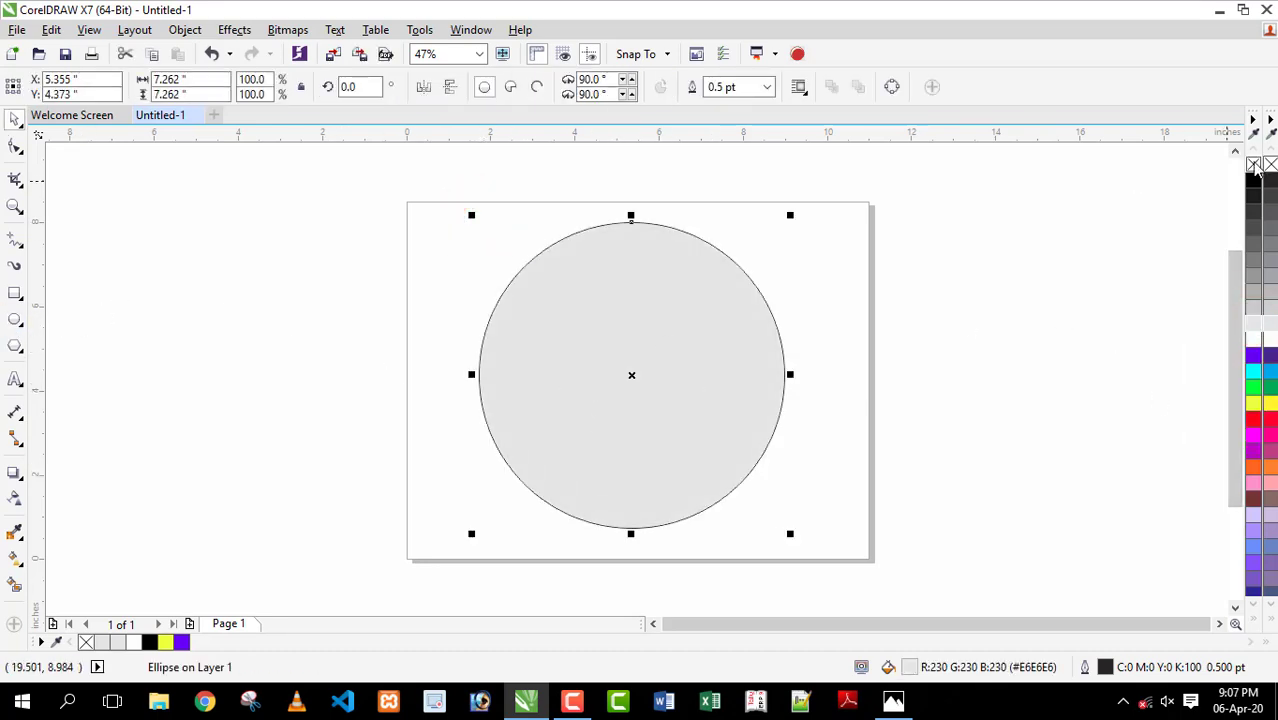
right_click(1253, 164)
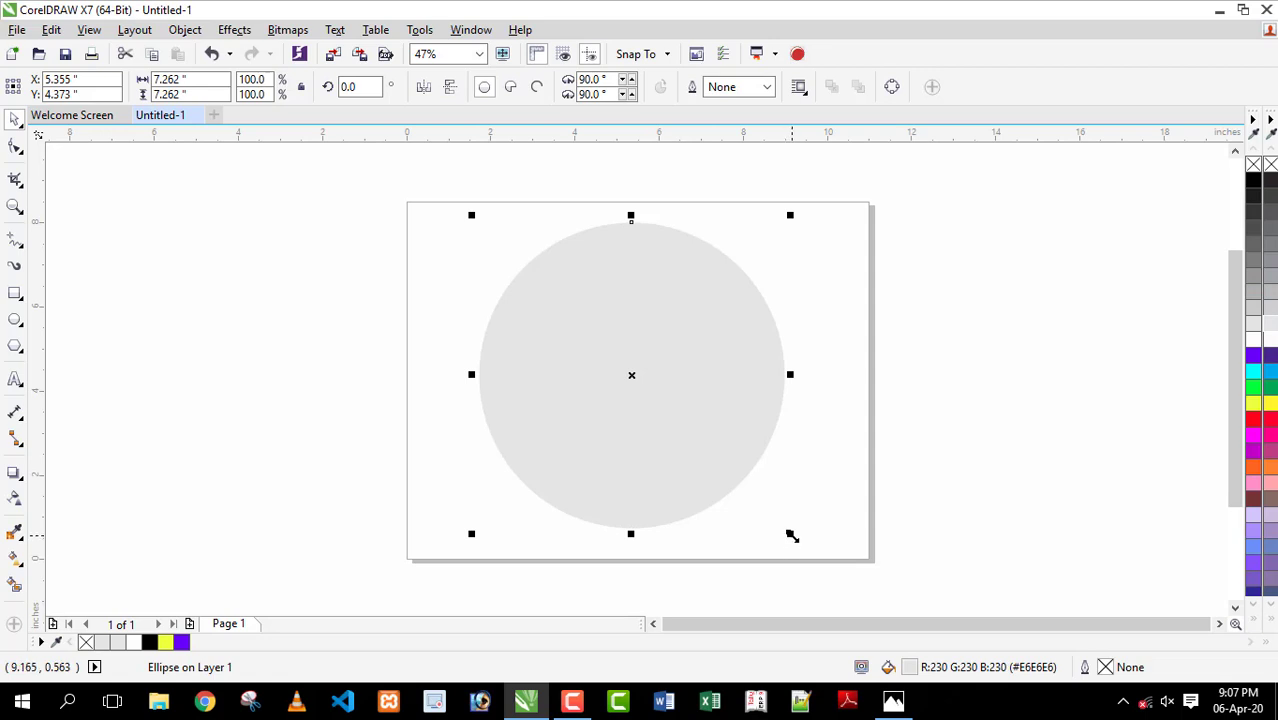
Step: Add a smaller white copy of the circle, stretch it to about 3.97 by 5.08 inches and place it just inside the grey circle's left edge
left_click_drag(791, 536, 724, 505)
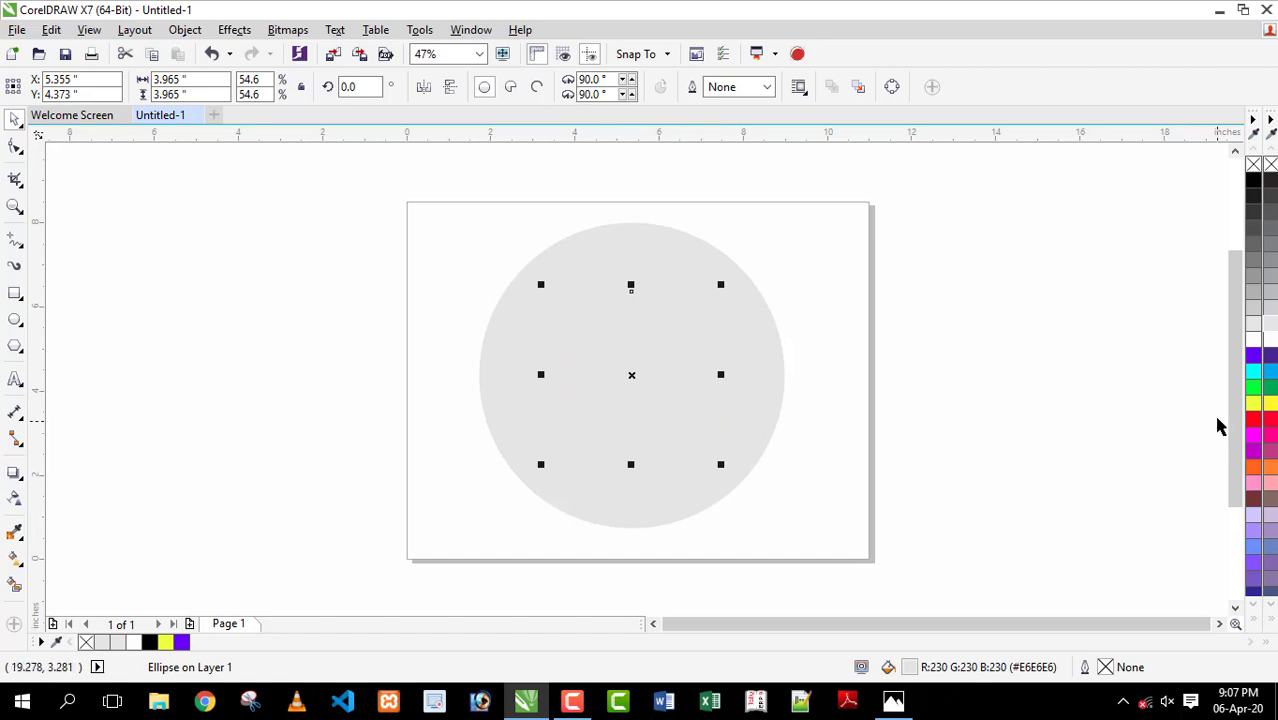
left_click(1254, 338)
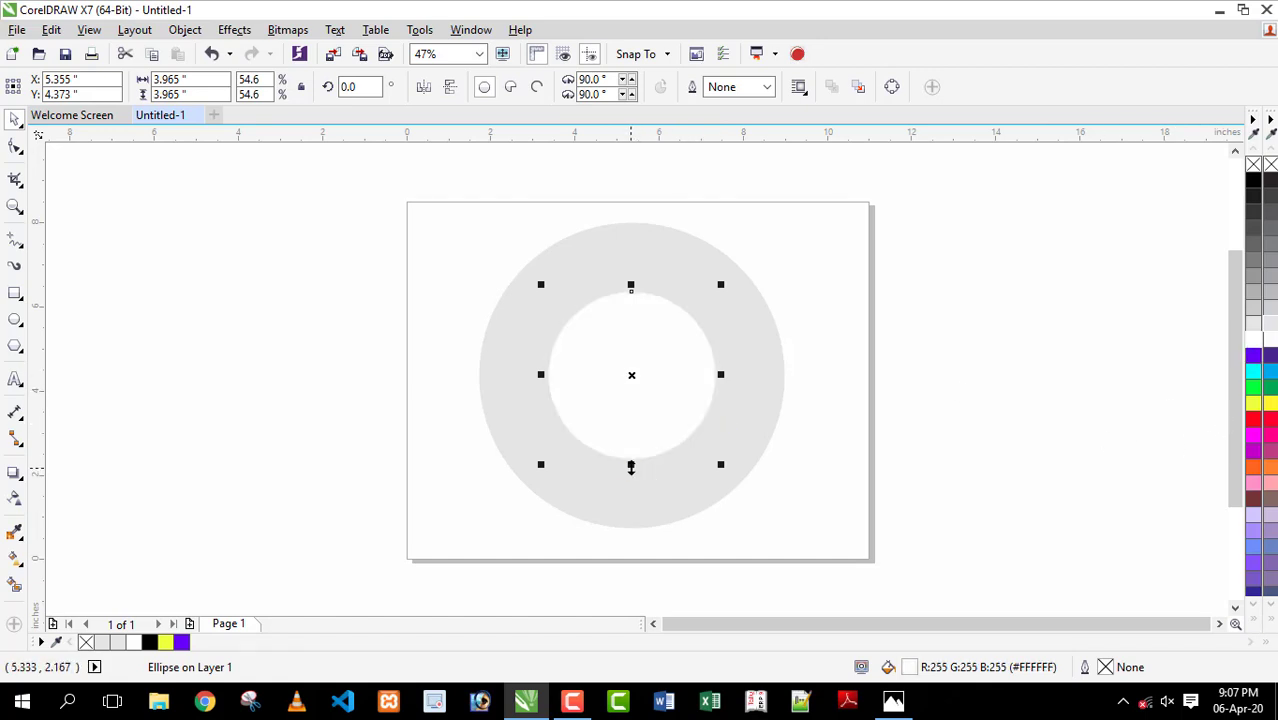
left_click_drag(631, 467, 630, 486)
left_click_drag(635, 427, 581, 427)
key("Left")
key("Left")
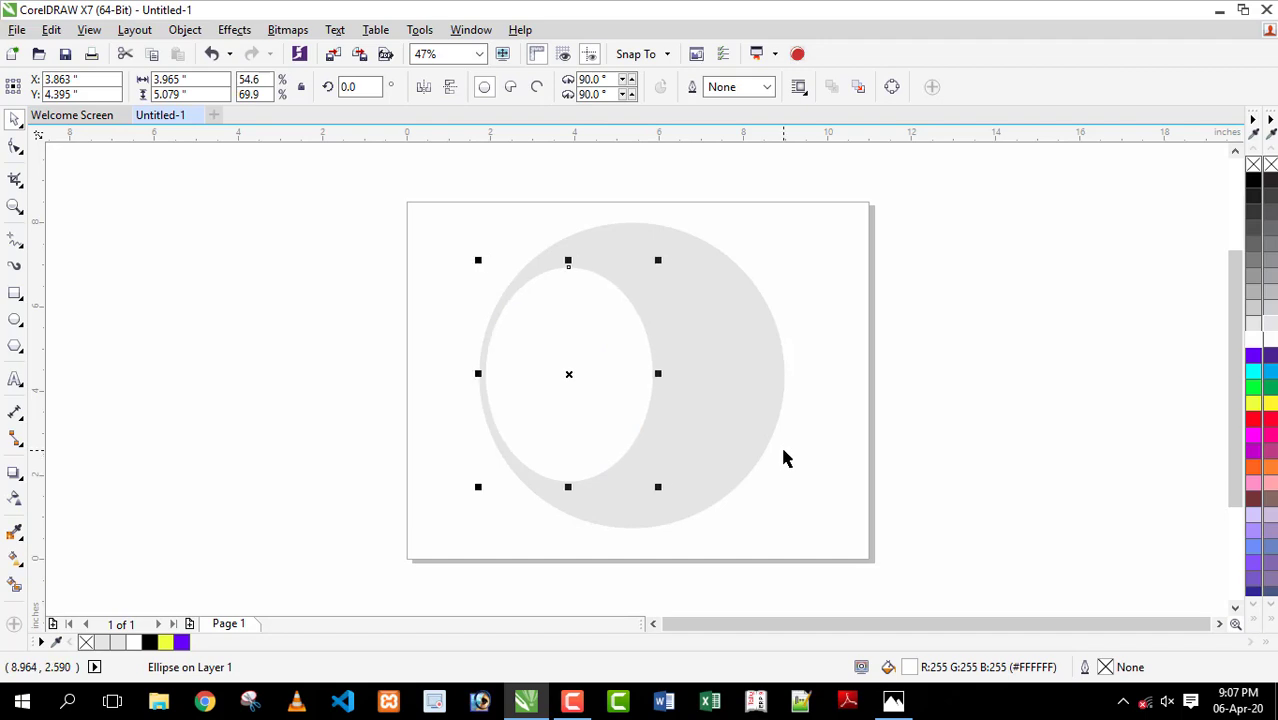
Step: Apply a linear transparency to the white ellipse, fading from opaque at its left edge to fully transparent near its centre
left_click(443, 436)
left_click(493, 322)
left_click(20, 498)
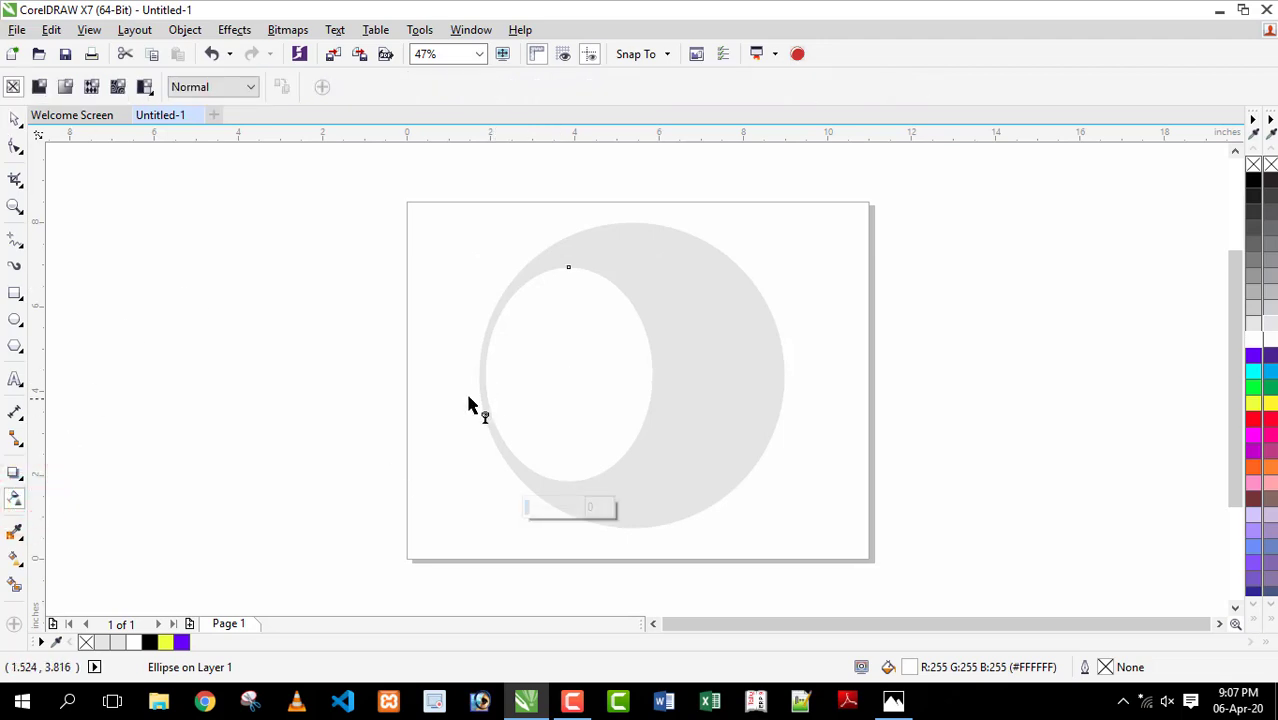
mouse_move(467, 380)
left_mouse_down()
mouse_move(645, 367)
mouse_move(457, 377)
left_mouse_up()
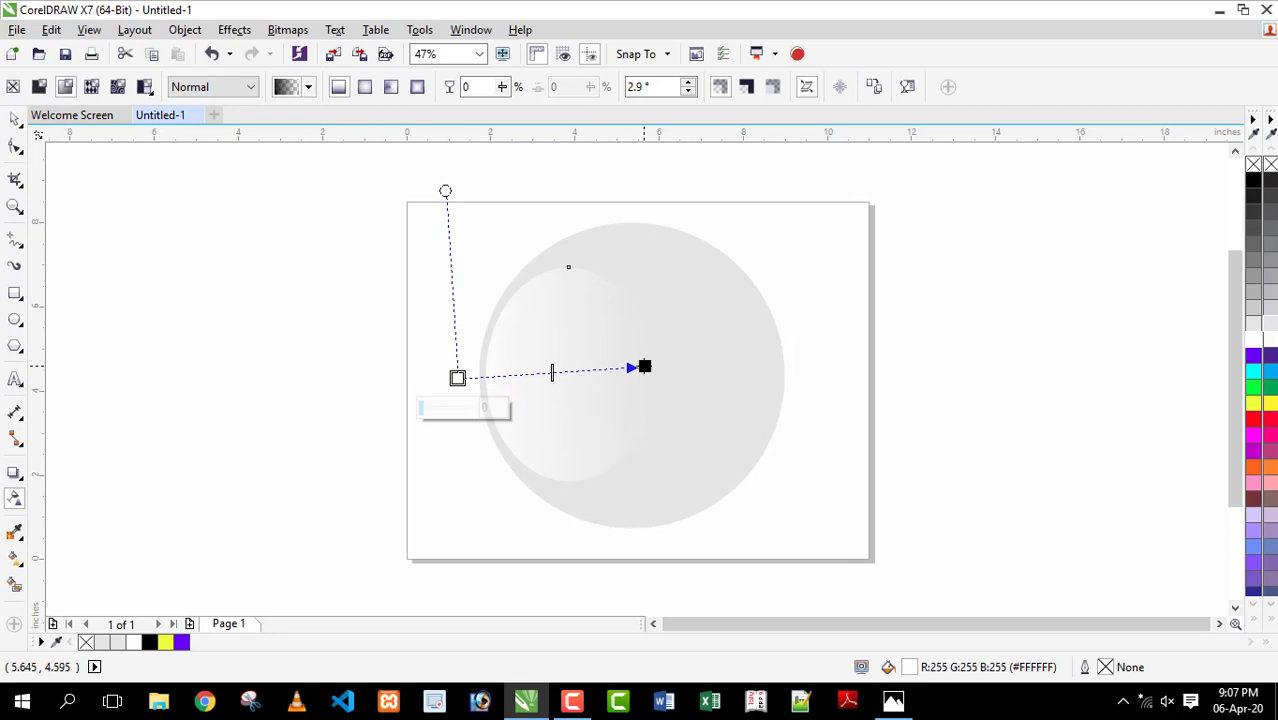
left_click_drag(645, 367, 581, 369)
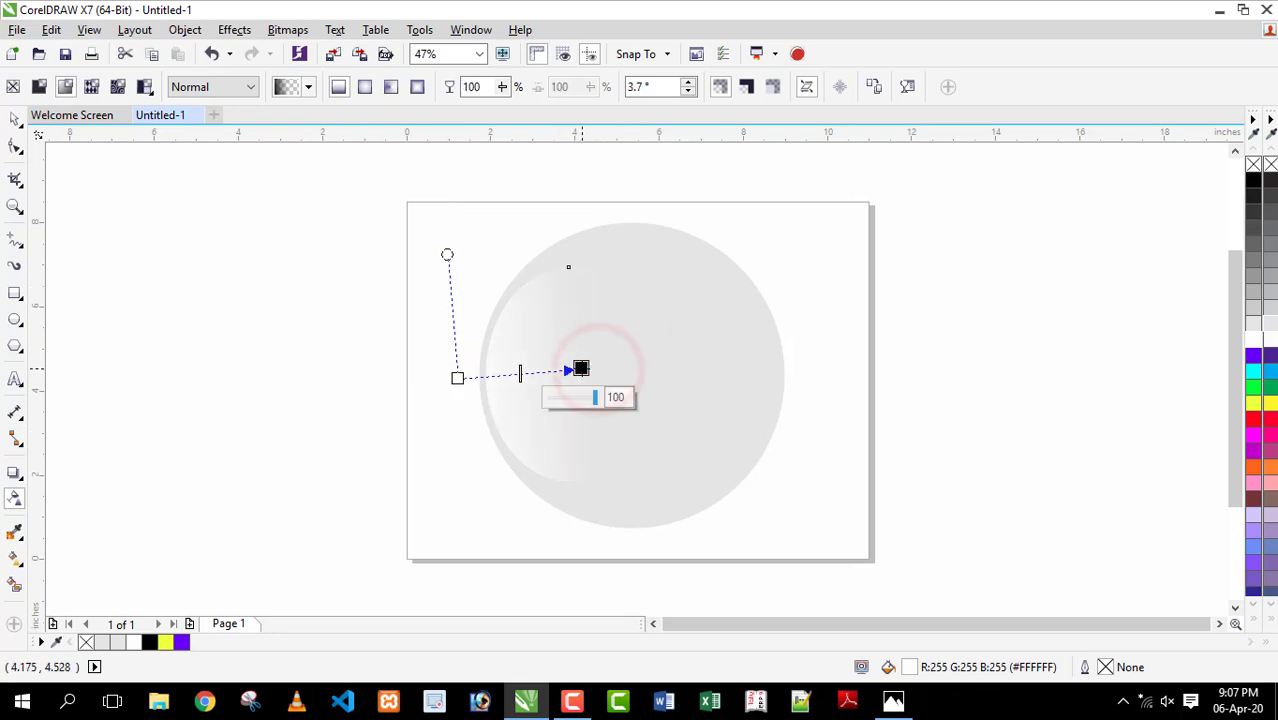
left_click_drag(457, 377, 455, 376)
key("space")
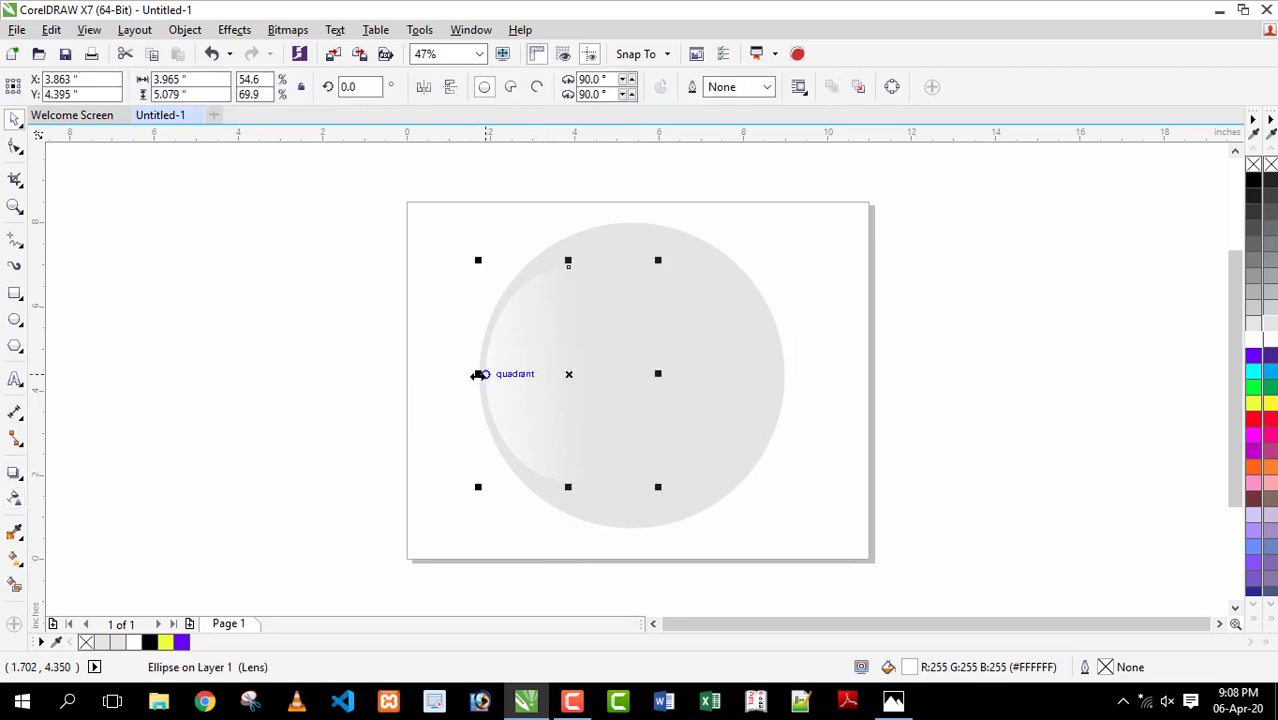
Step: Create a horizontally mirrored copy of the faded ellipse and position it just inside the grey circle's right edge
left_click_drag(478, 374, 704, 369)
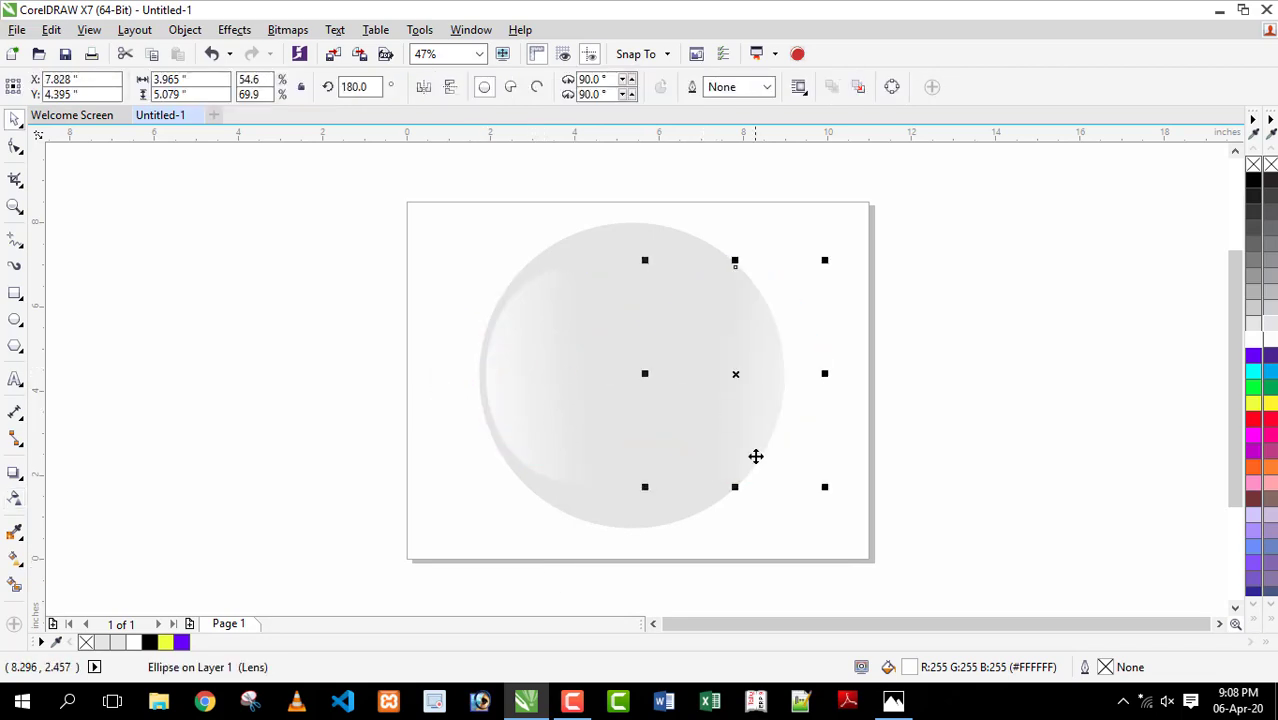
left_click_drag(753, 406, 710, 405)
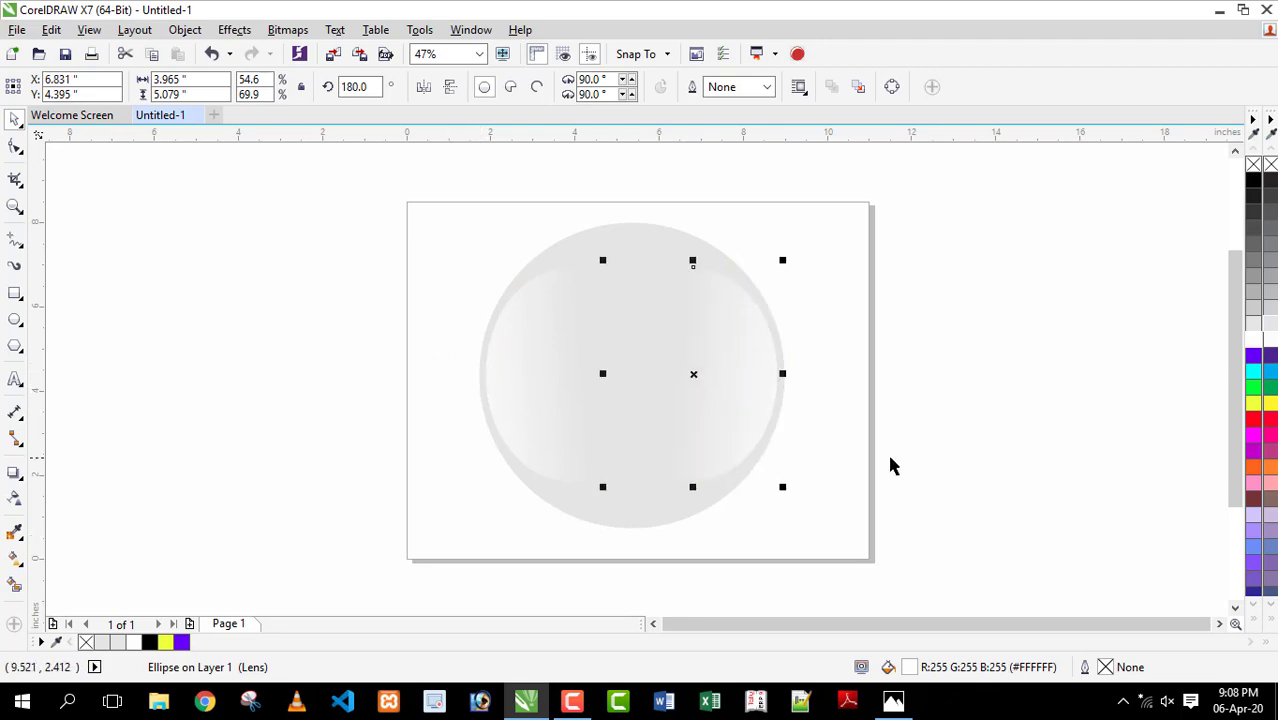
left_click(919, 465)
Step: Copy the grey circle as an unfilled black hairline outline over the original and add two copies offset down to the left and right
left_click_drag(619, 517, 913, 516)
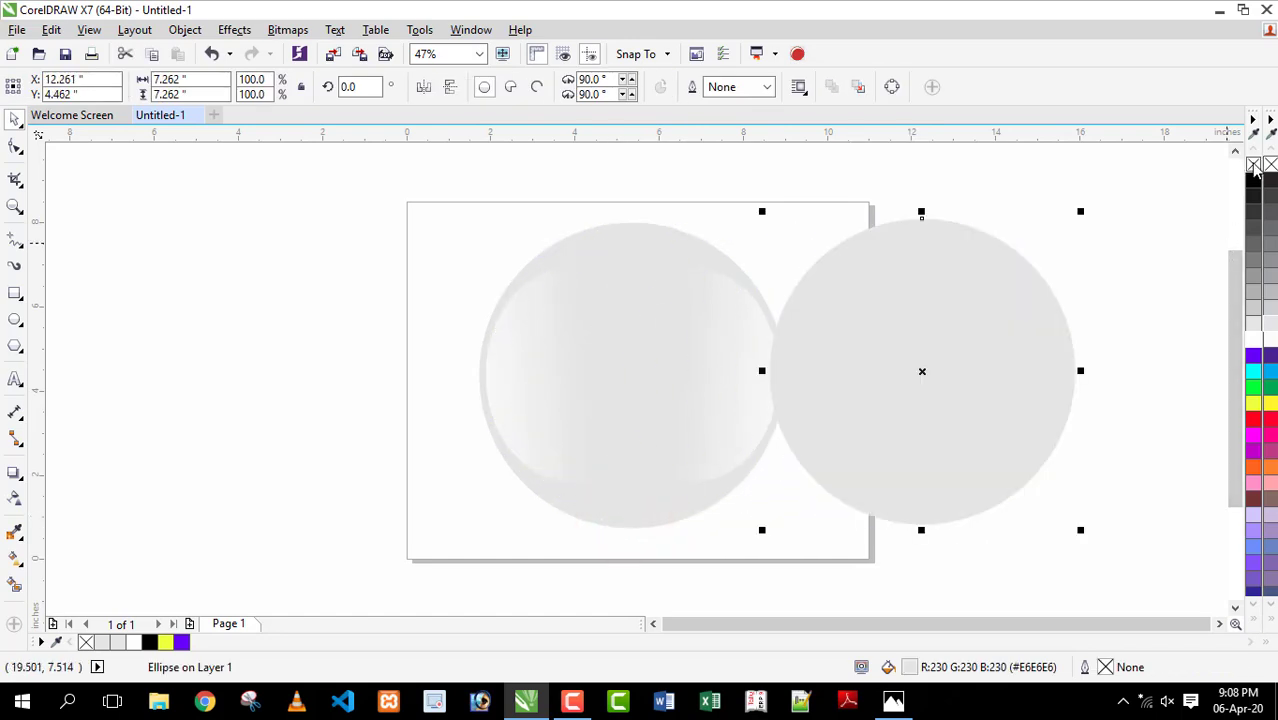
left_click(1254, 166)
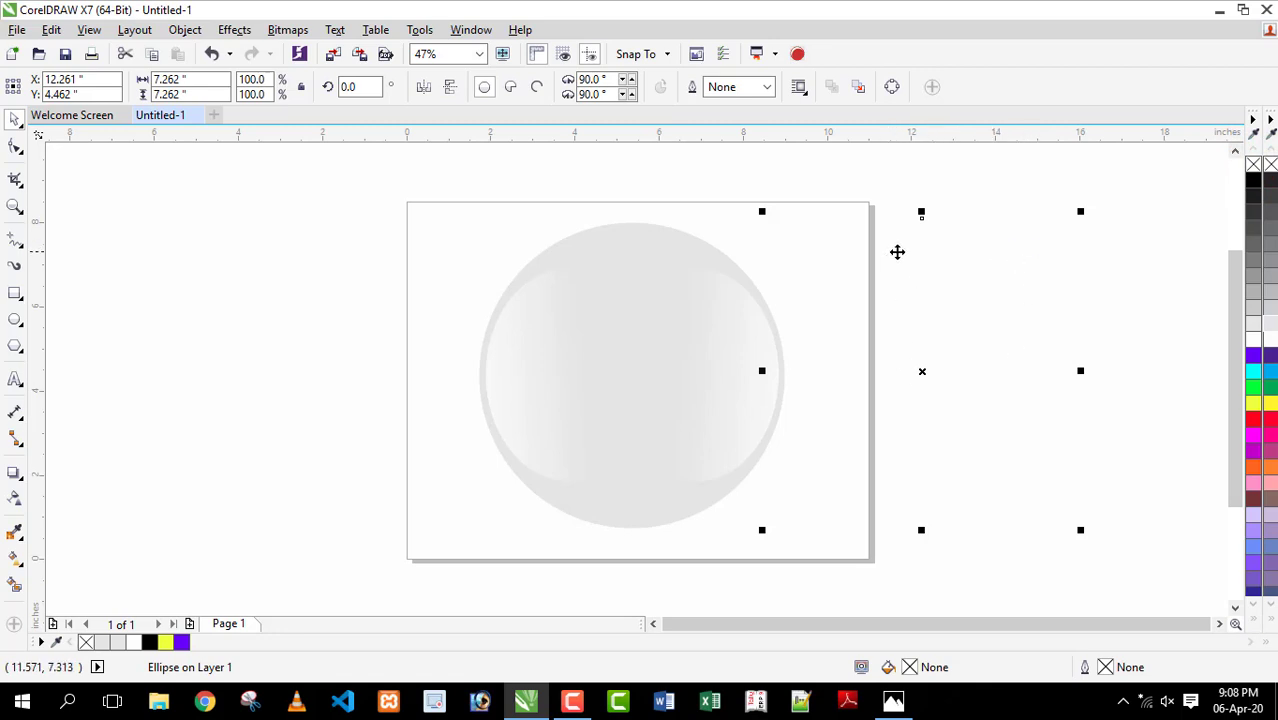
right_click(1256, 188)
left_click_drag(984, 325, 697, 331)
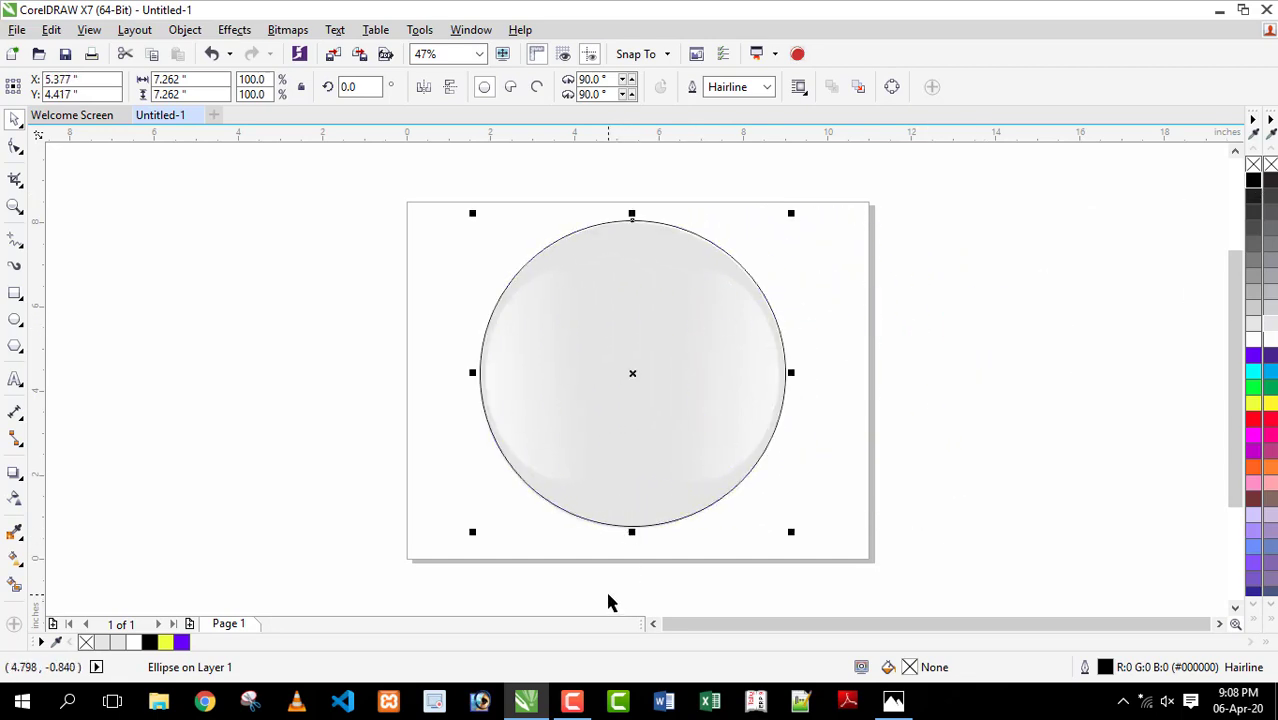
left_click_drag(609, 527, 541, 559)
left_click_drag(513, 534, 648, 549)
left_click(1031, 500)
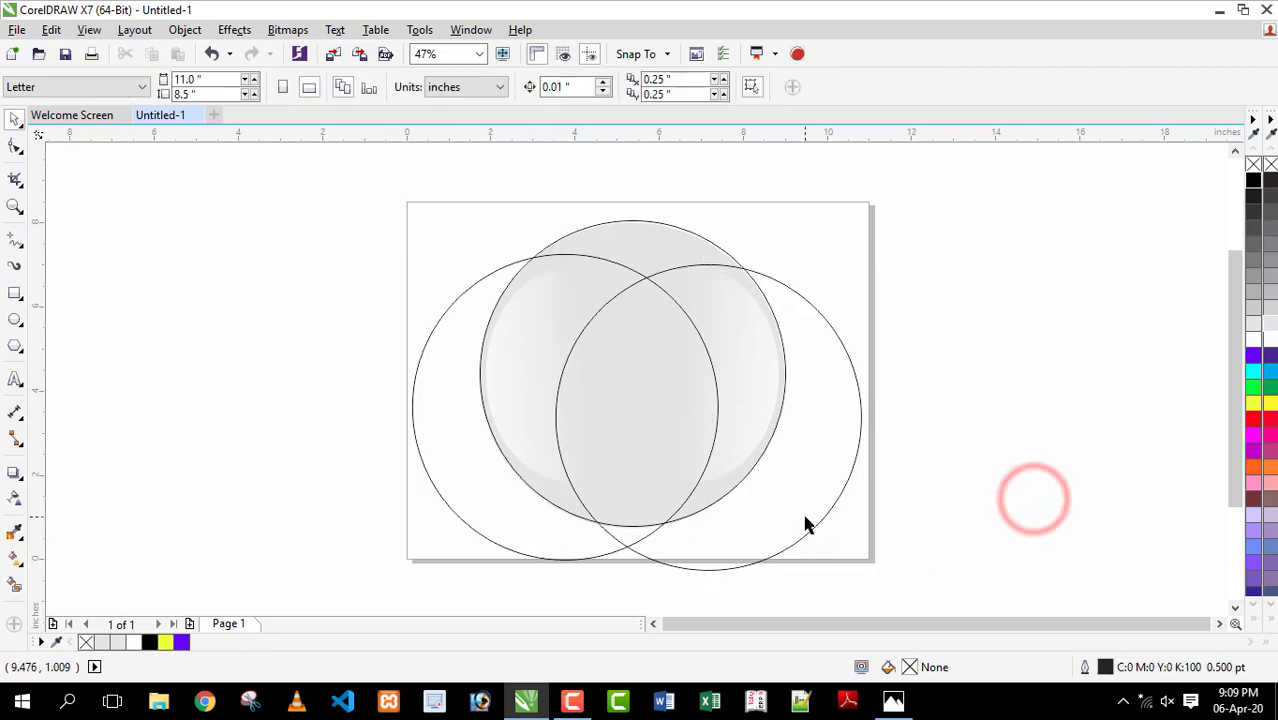
Step: Weld the two lower outline circles and subtract the result from the upper outline circle, leaving a cap shape at the sphere's top
left_click(805, 517)
left_click(506, 537, "shift")
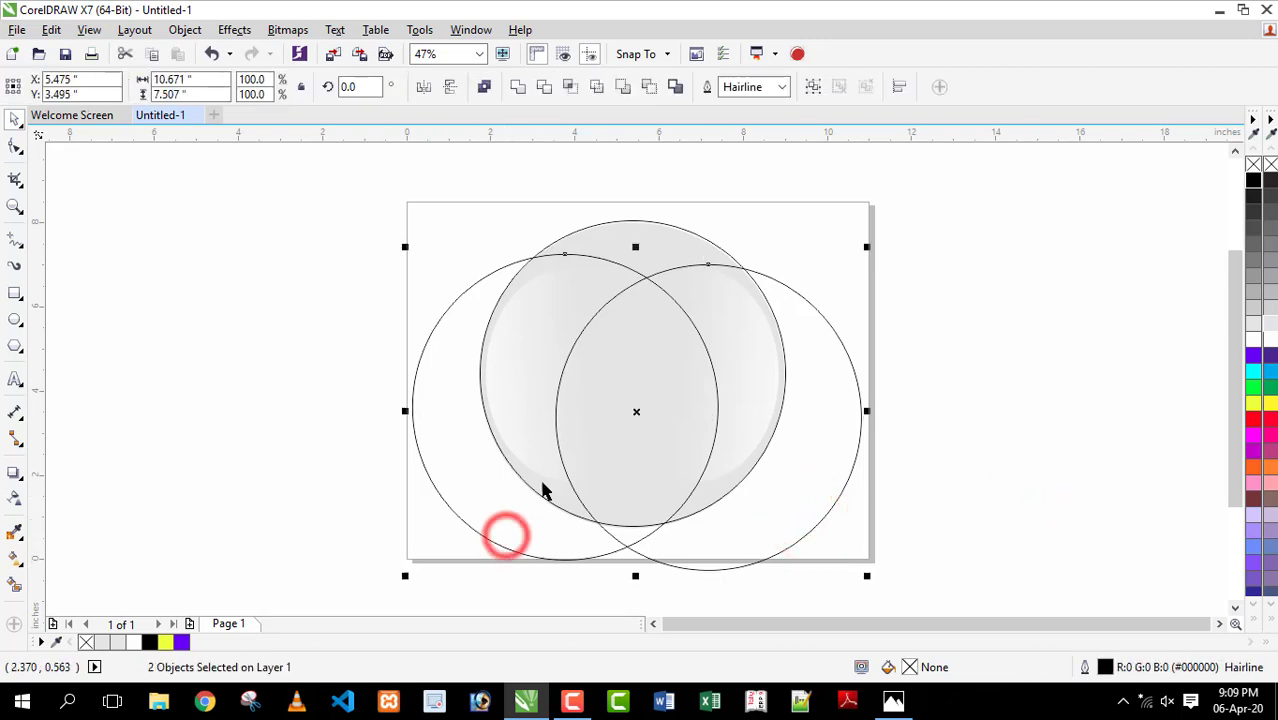
left_click(517, 89)
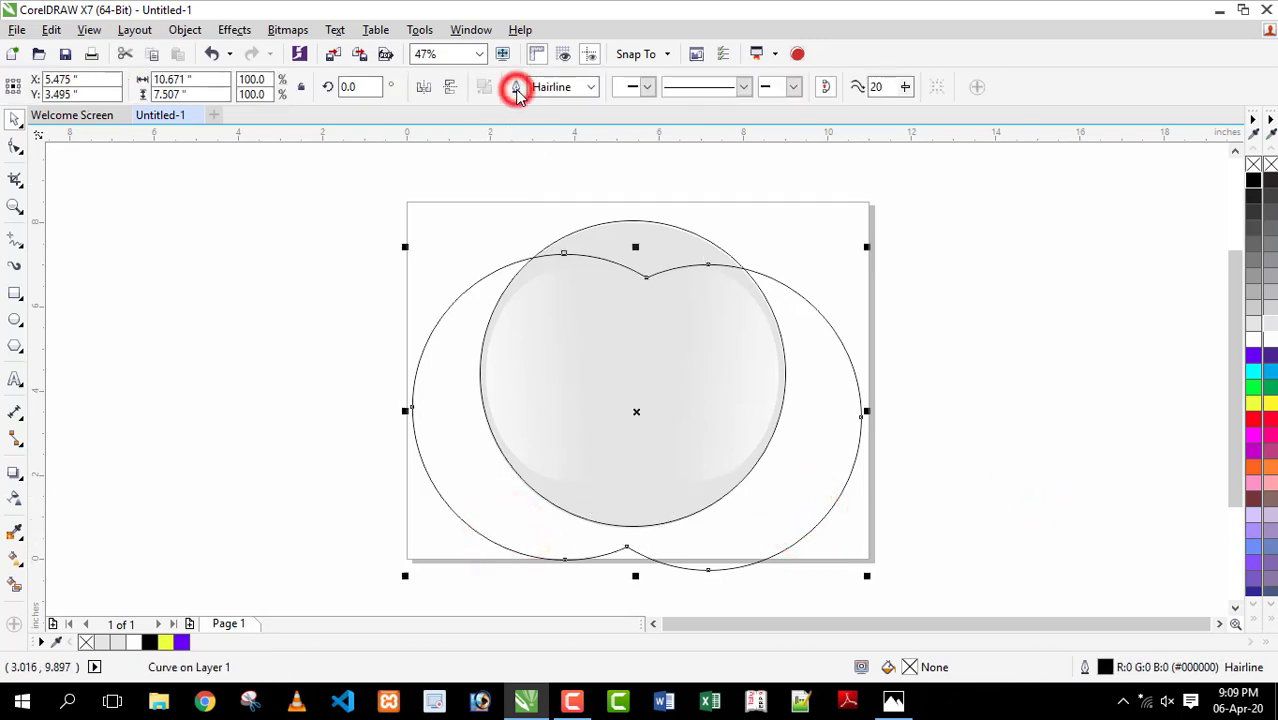
left_click(673, 224, "shift")
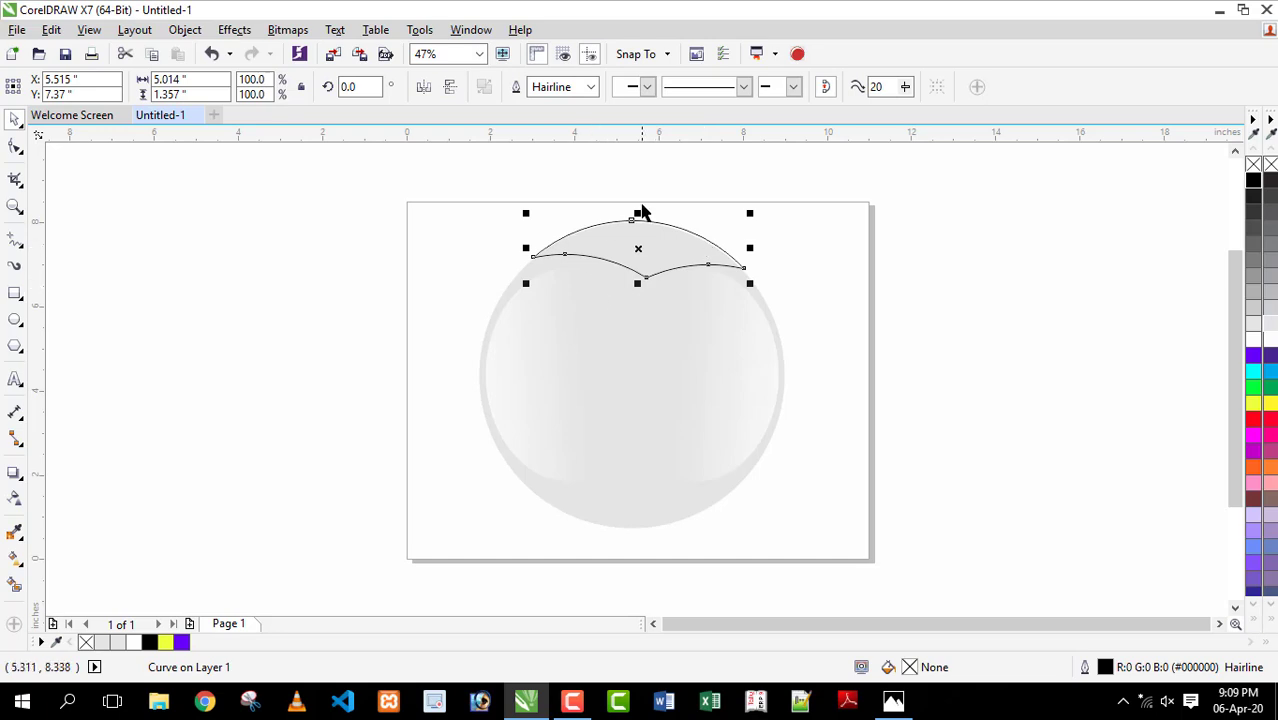
Step: Fill the cap shape white without an outline and nudge it down just inside the grey circle's upper rim
left_click(1254, 338)
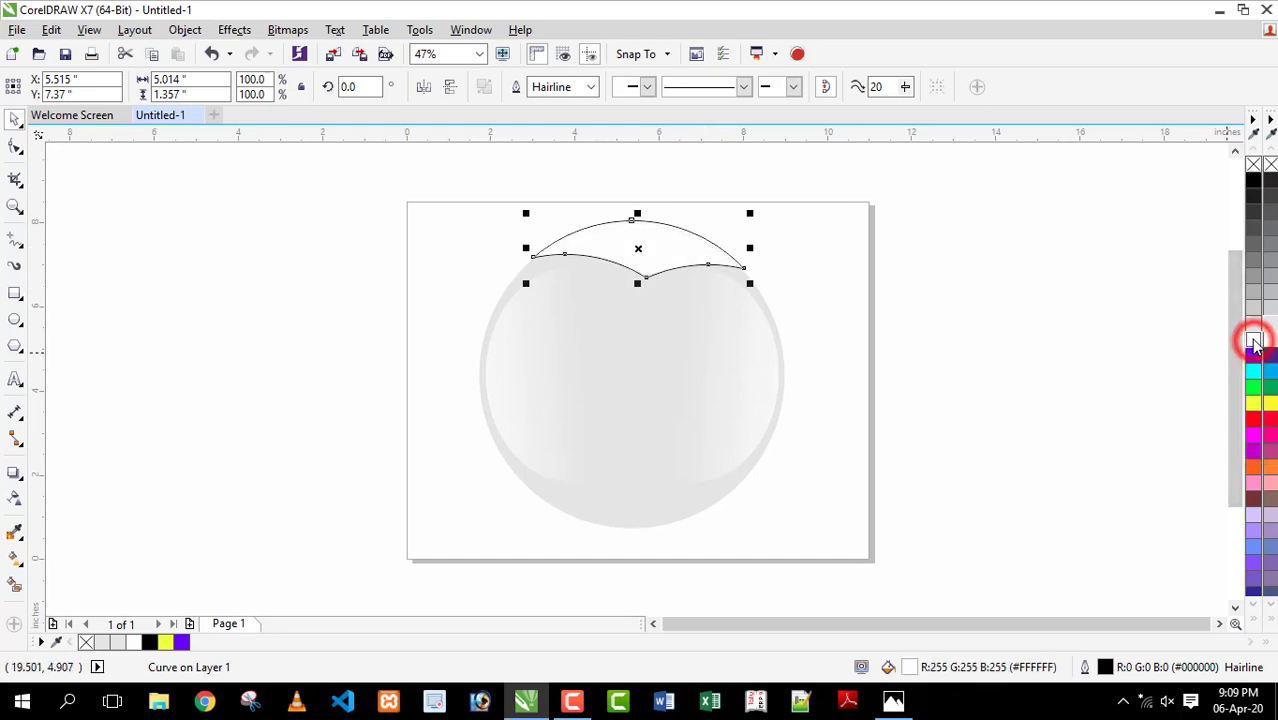
right_click(1254, 165)
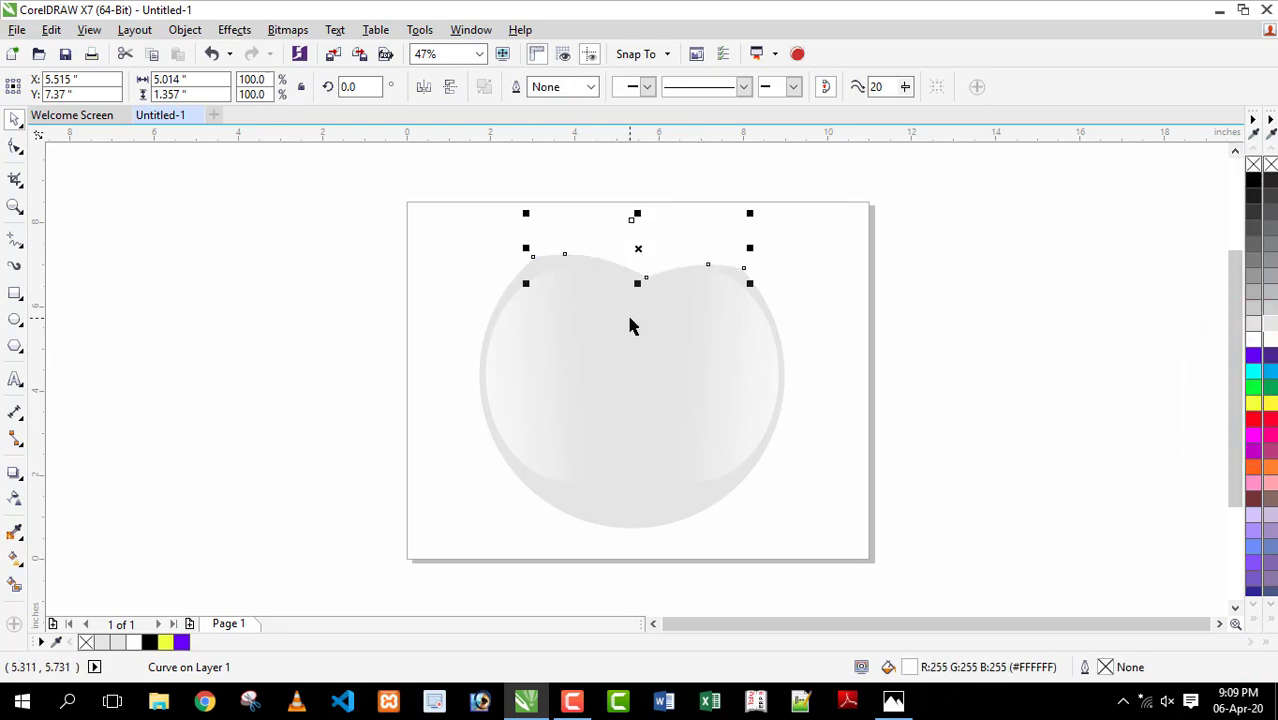
key("Down")
key("Down")
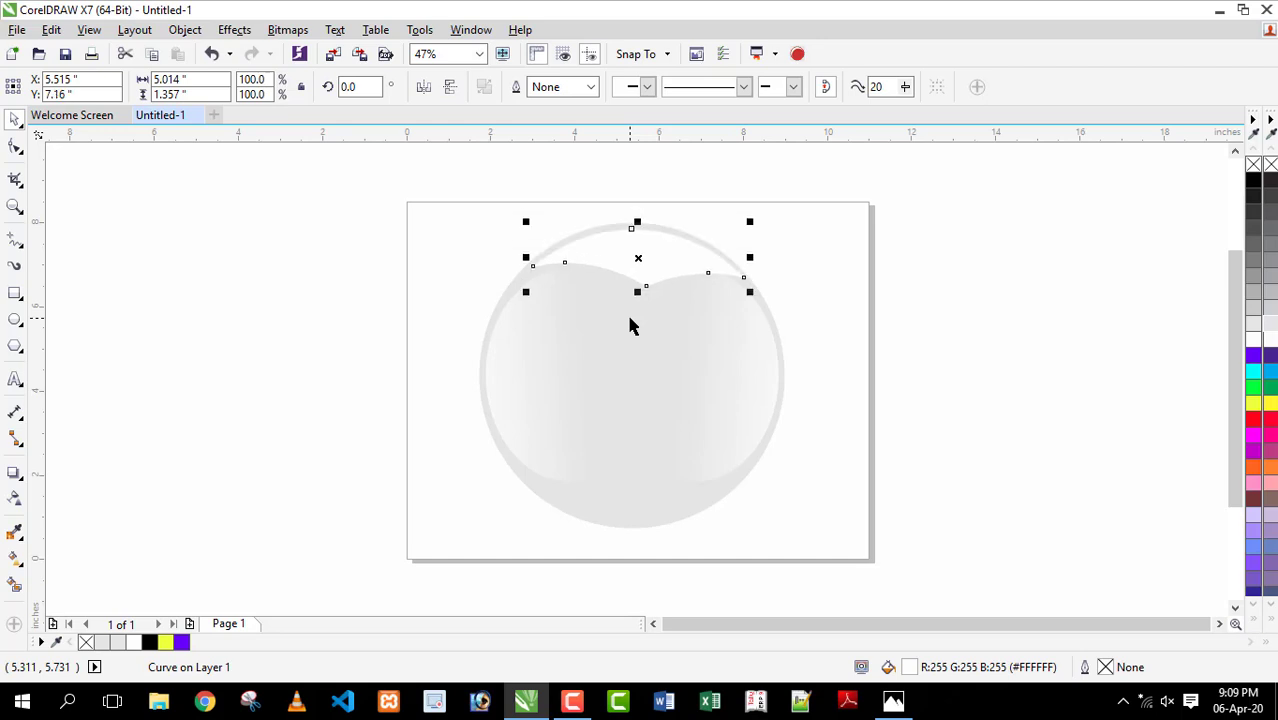
Step: Apply a vertical linear transparency to the white cap so it fades out toward its lower edge
left_click(18, 502)
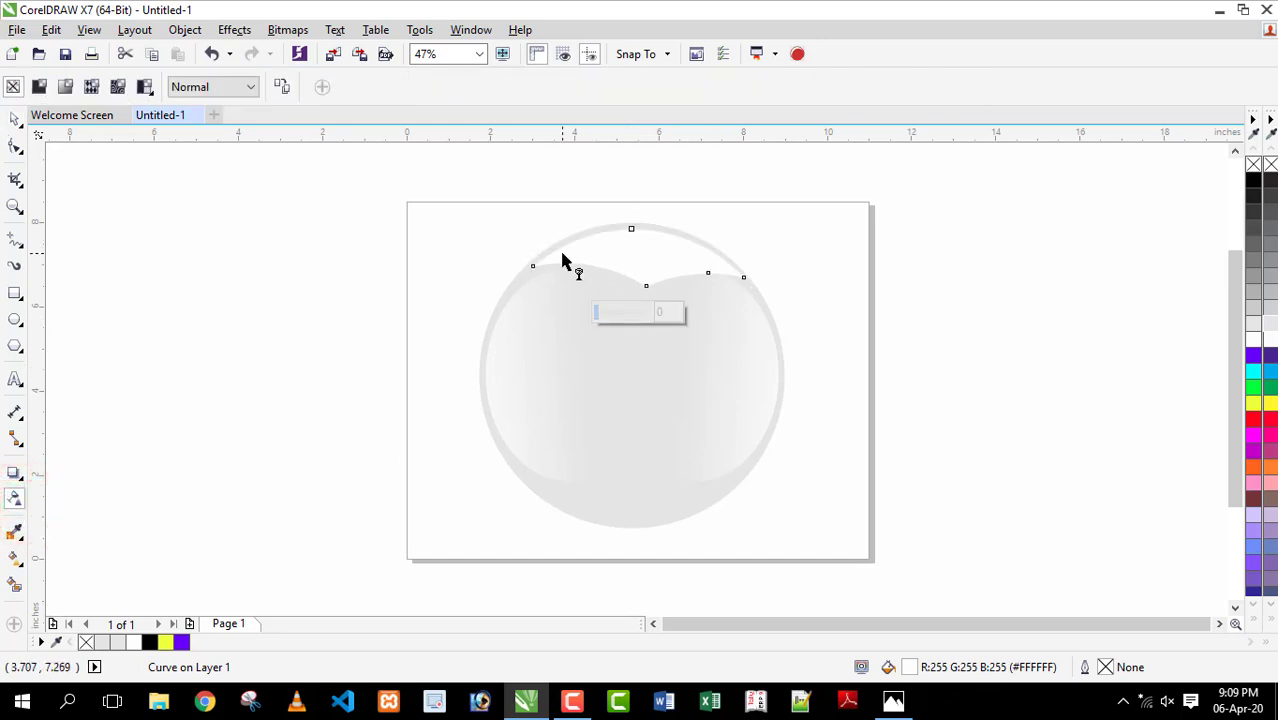
left_click_drag(633, 290, 633, 214)
key("space")
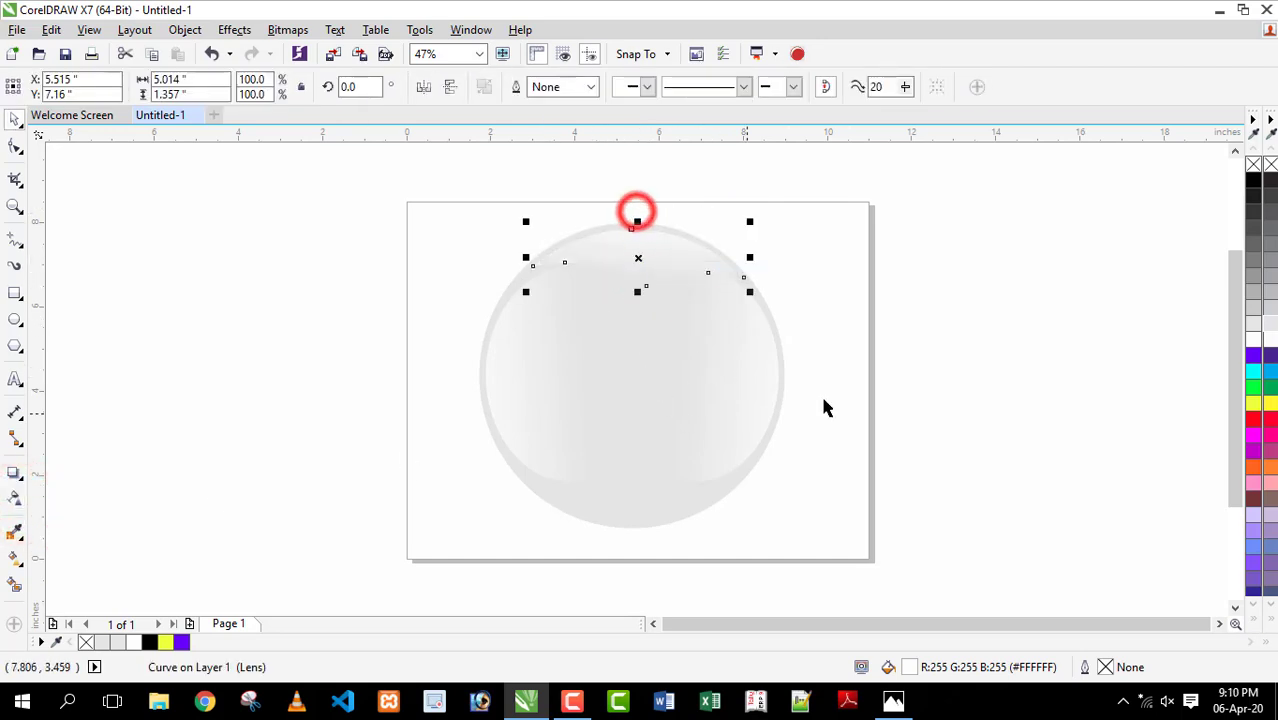
Step: Rotate the faded cap to about 359.18 degrees and add a vertically mirrored copy of it at the sphere's bottom
left_click(630, 275)
left_click_drag(529, 221, 528, 222)
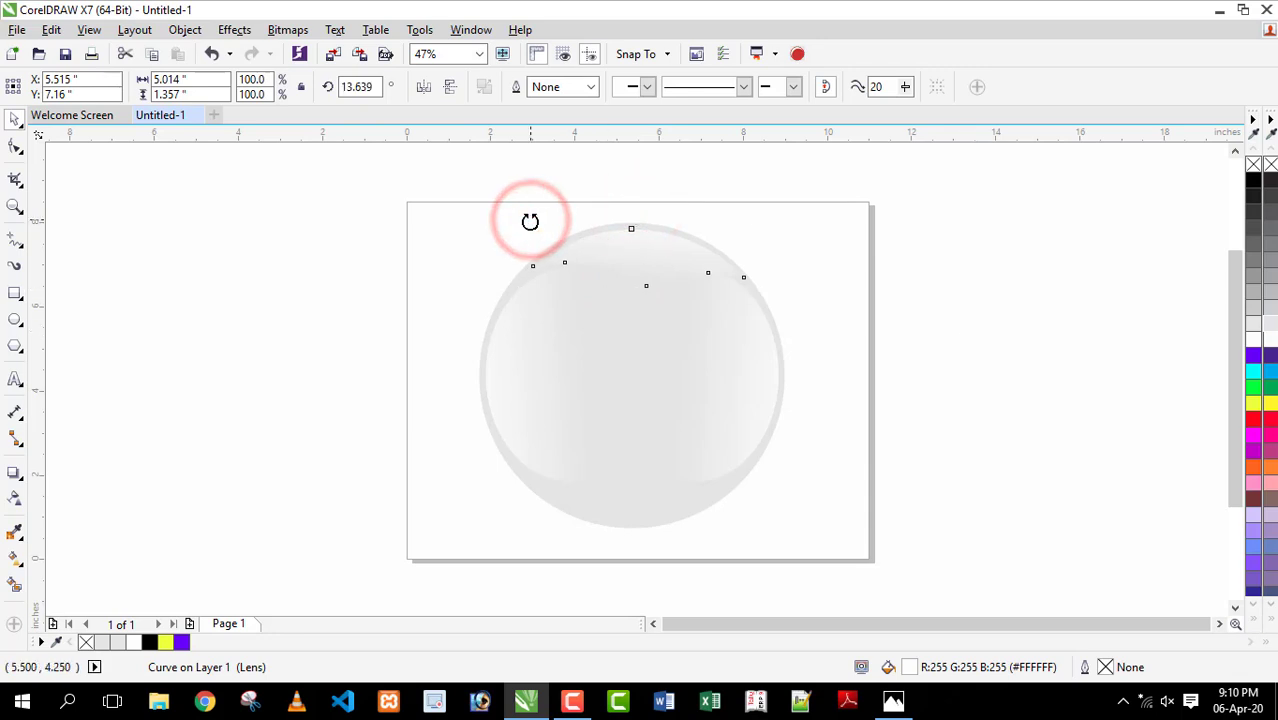
key("Escape")
left_click(637, 259)
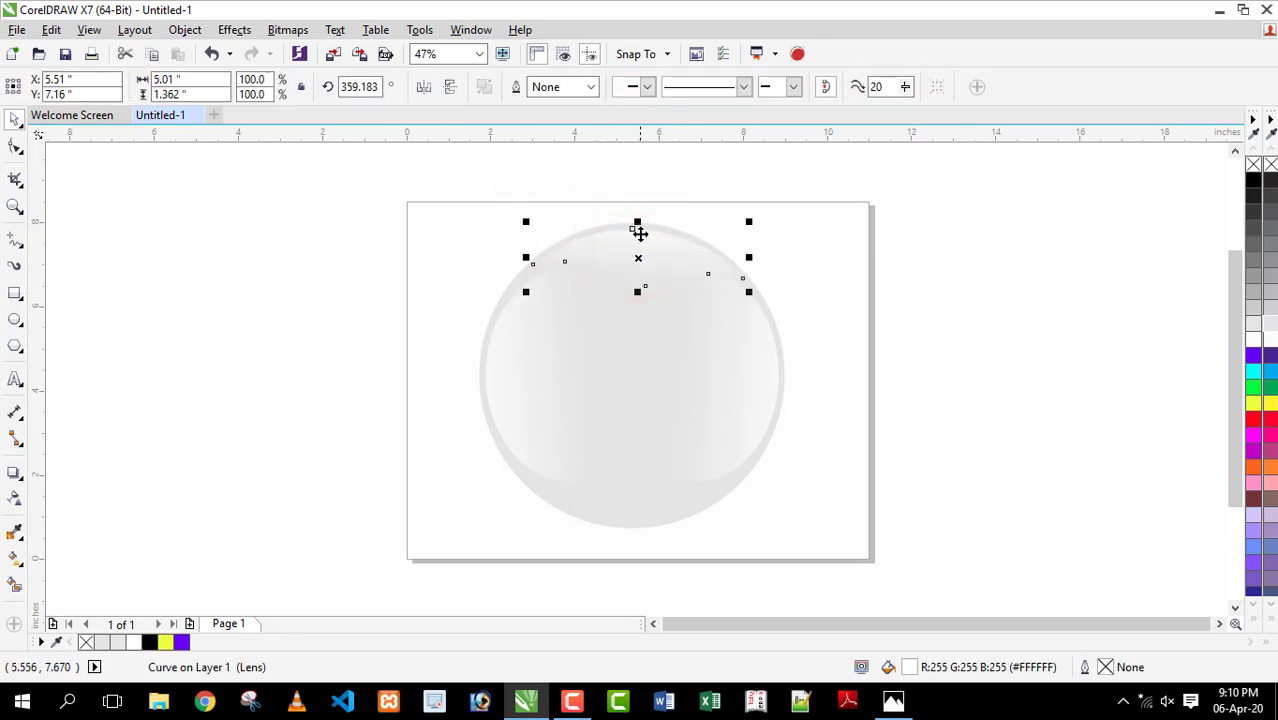
left_click_drag(638, 218, 633, 473)
left_click(765, 475)
left_click_drag(756, 460, 975, 458)
key("Delete")
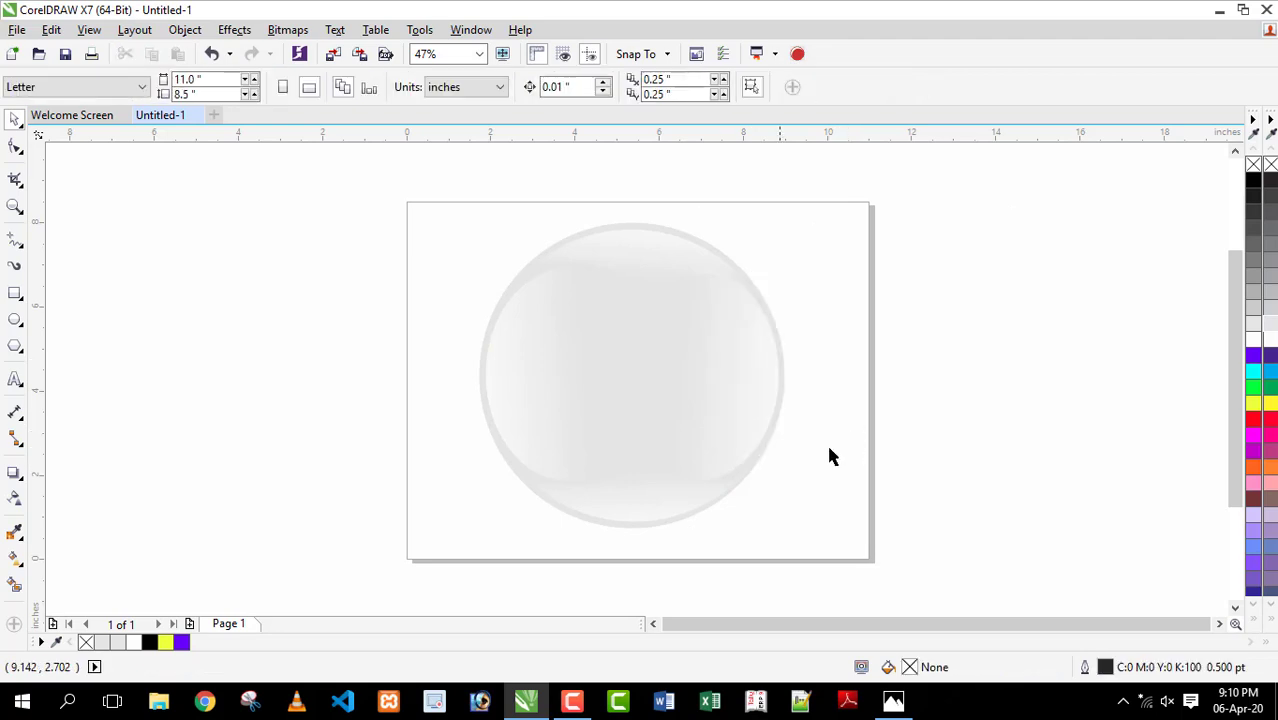
Step: Copy the grey circle as an unfilled black hairline outline, shrink it to about 5.98 inches and place two slightly offset circles inside the sphere
left_click_drag(752, 468, 955, 465)
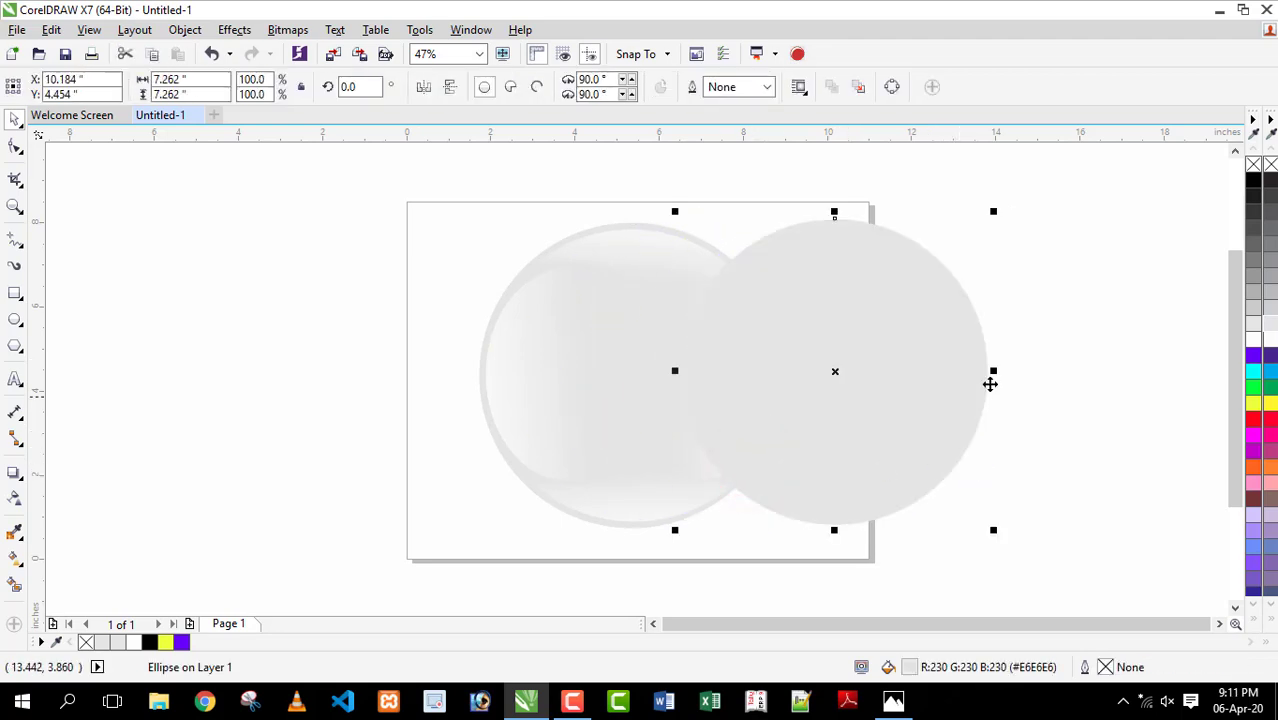
left_click(1254, 166)
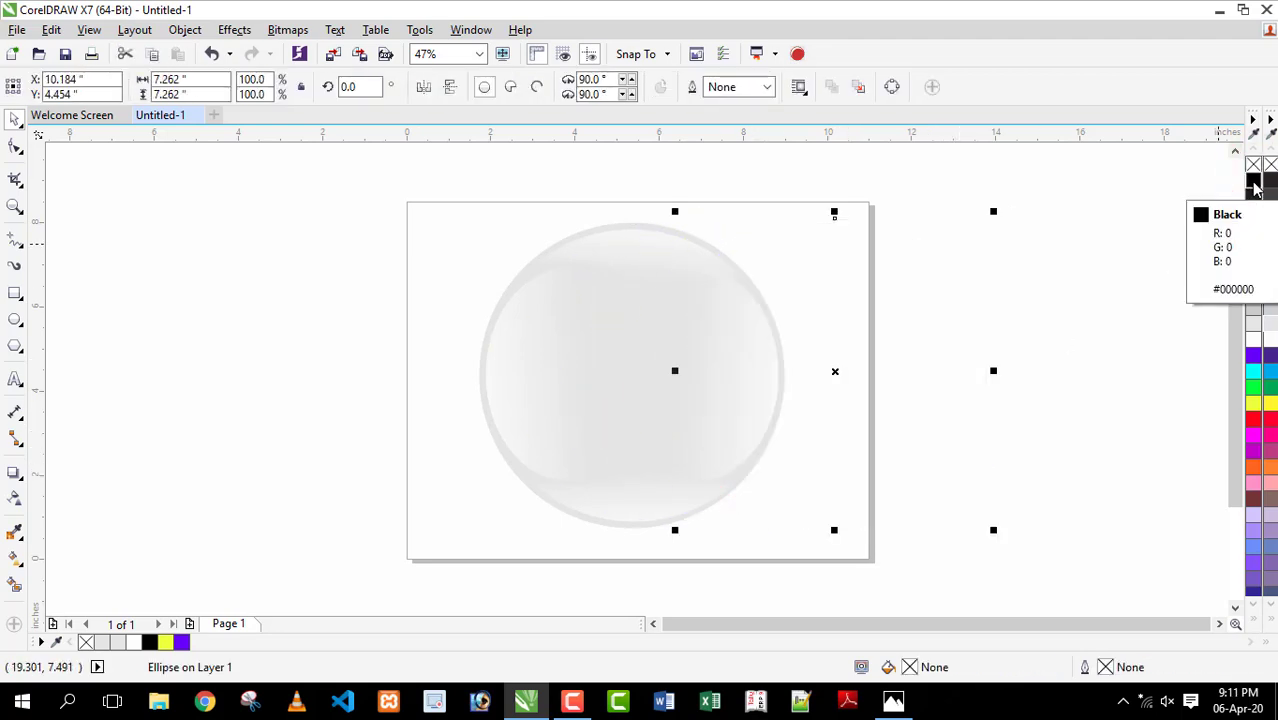
right_click(1254, 180)
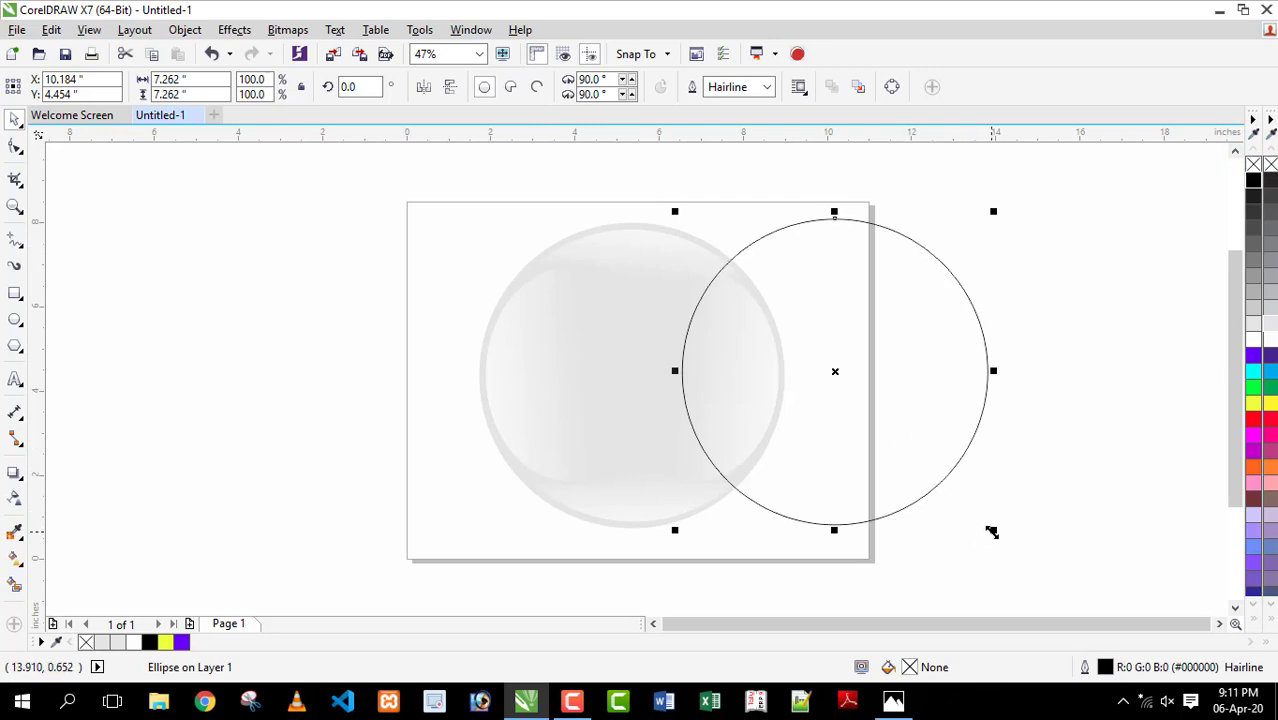
left_click_drag(991, 531, 965, 519)
left_click_drag(893, 443, 692, 449)
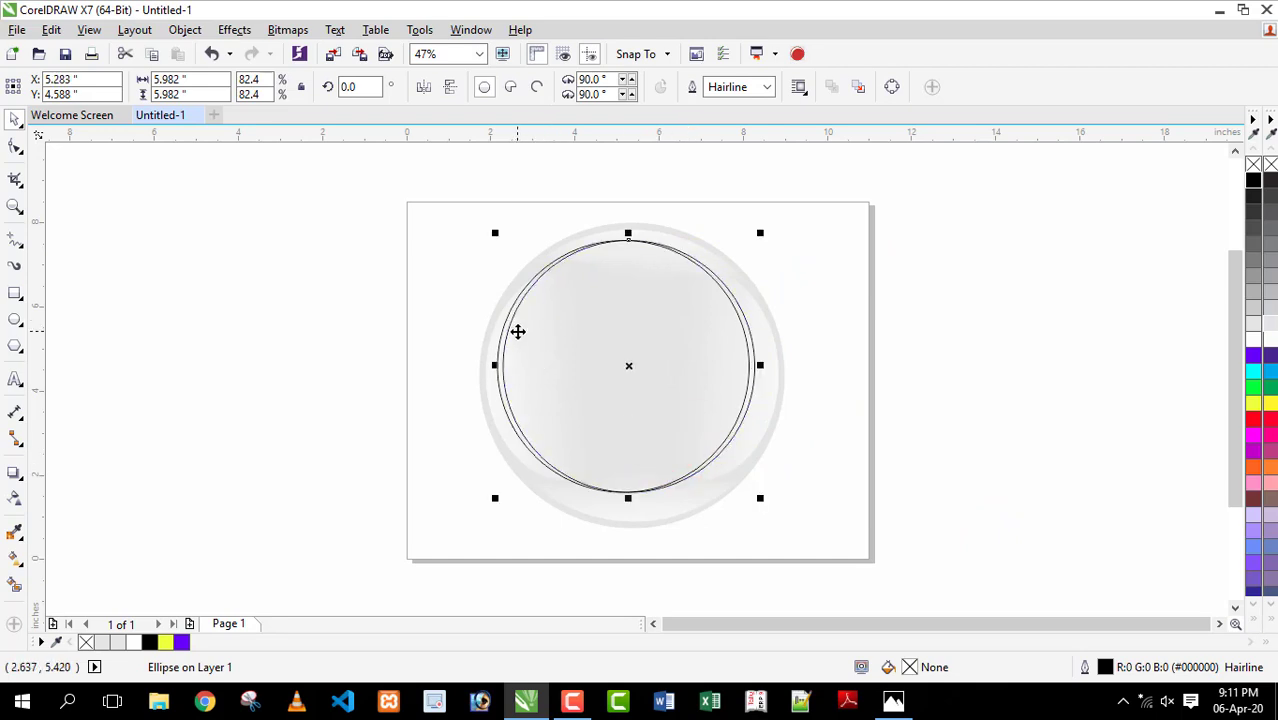
Step: Subtract the front outline circle from the back one with Back minus front, leaving a thin crescent along the sphere's left side
left_click(391, 300)
key("ctrl+a")
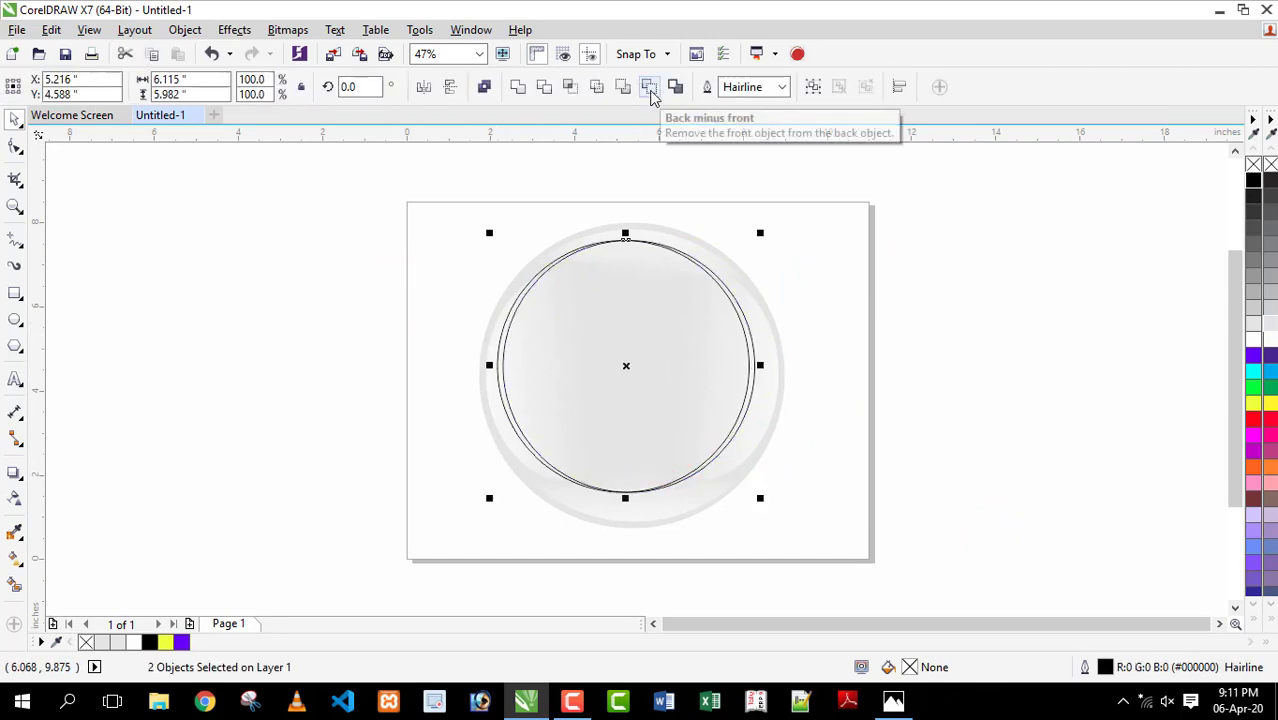
left_click(650, 90)
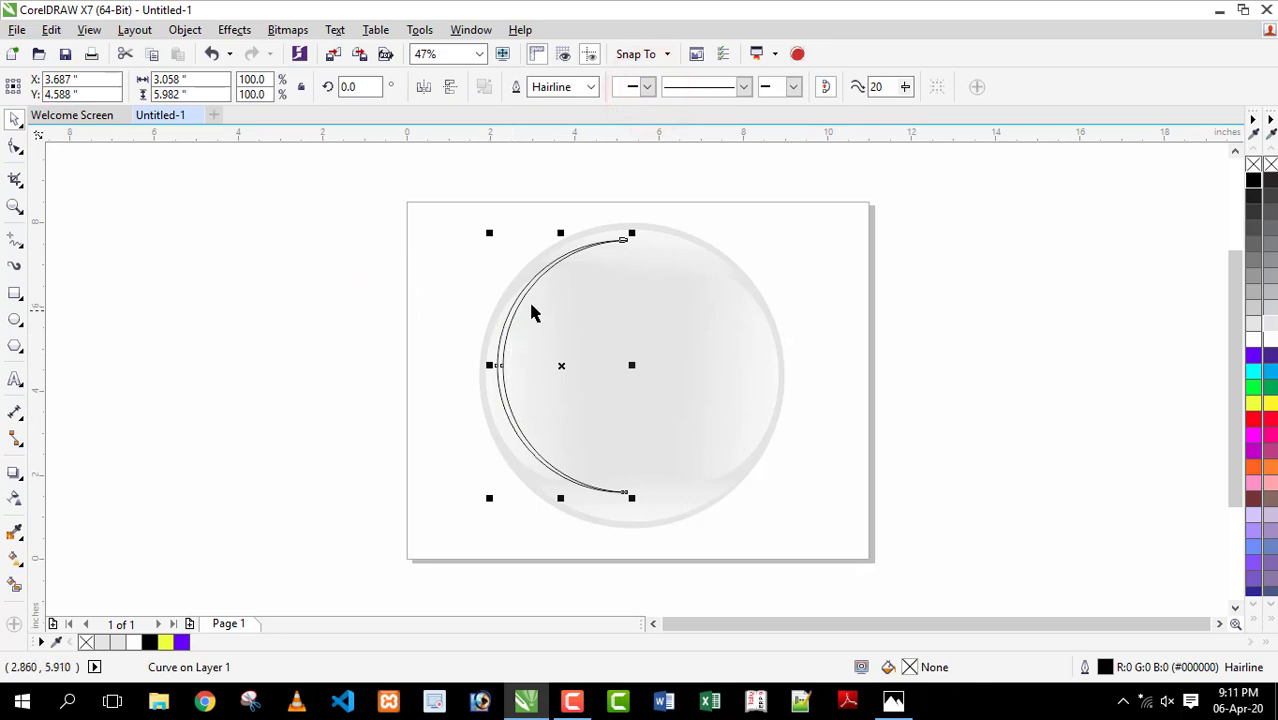
Step: Fill the thin crescent white with no outline, rotate it to about 347.35 degrees and scale it down to about 89.9%
left_click(1256, 335)
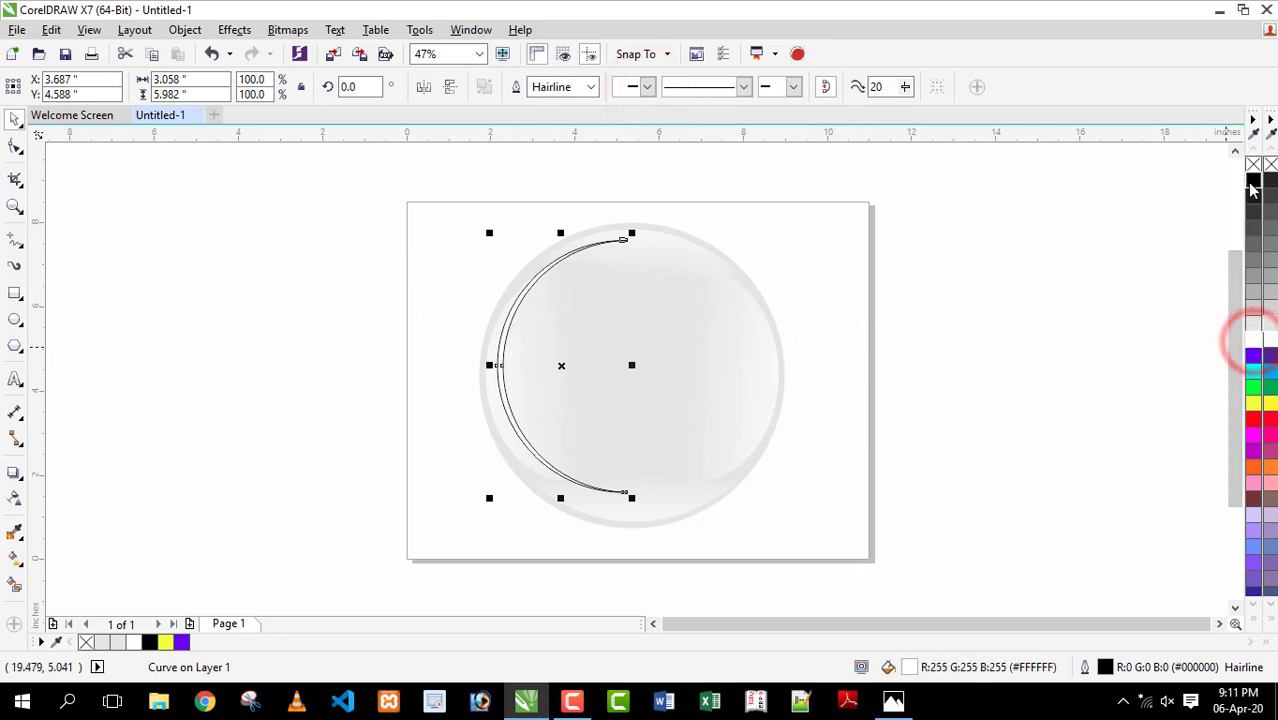
right_click(1254, 166)
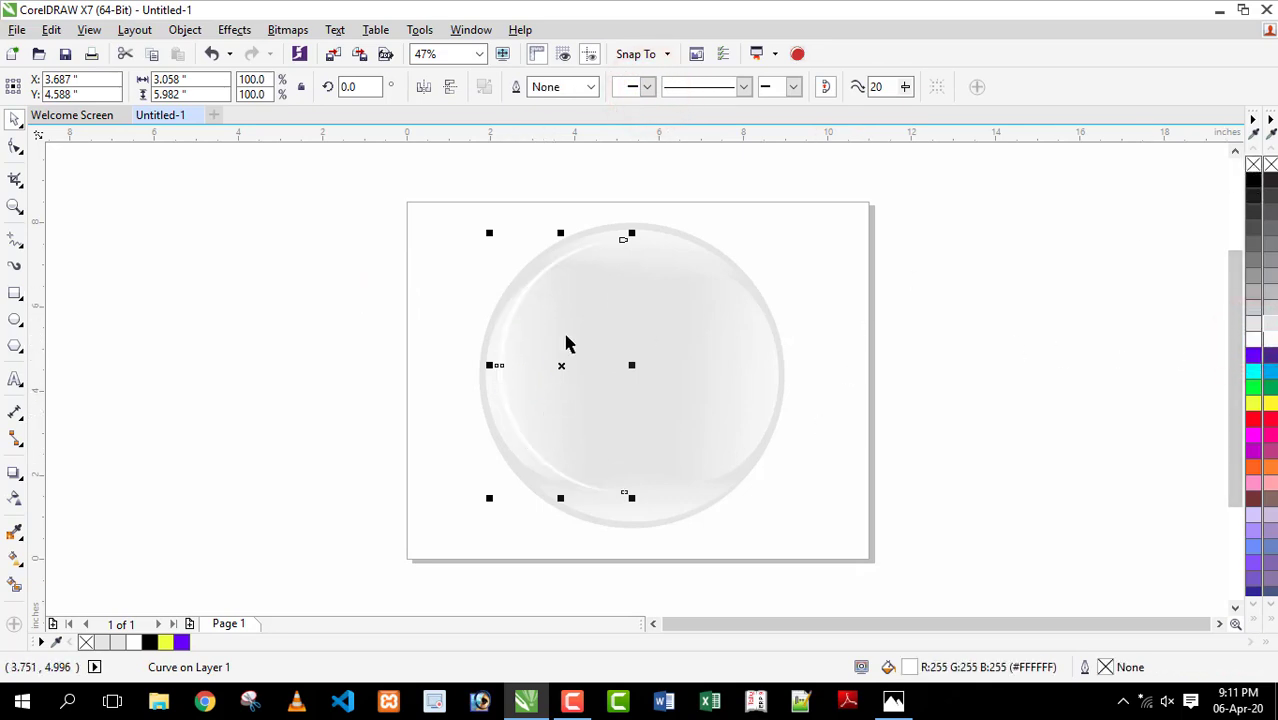
left_click(507, 345)
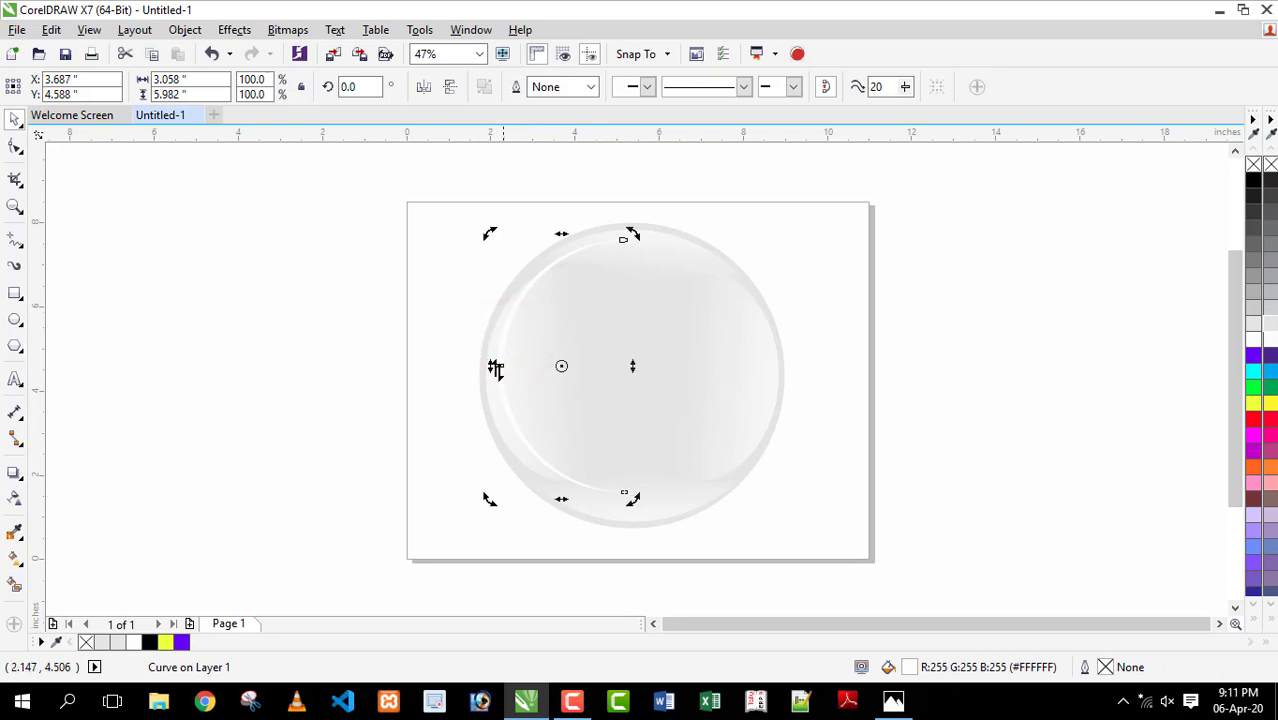
left_click_drag(561, 366, 632, 372)
left_click_drag(636, 234, 656, 250)
left_click_drag(661, 495, 654, 492)
key("Left")
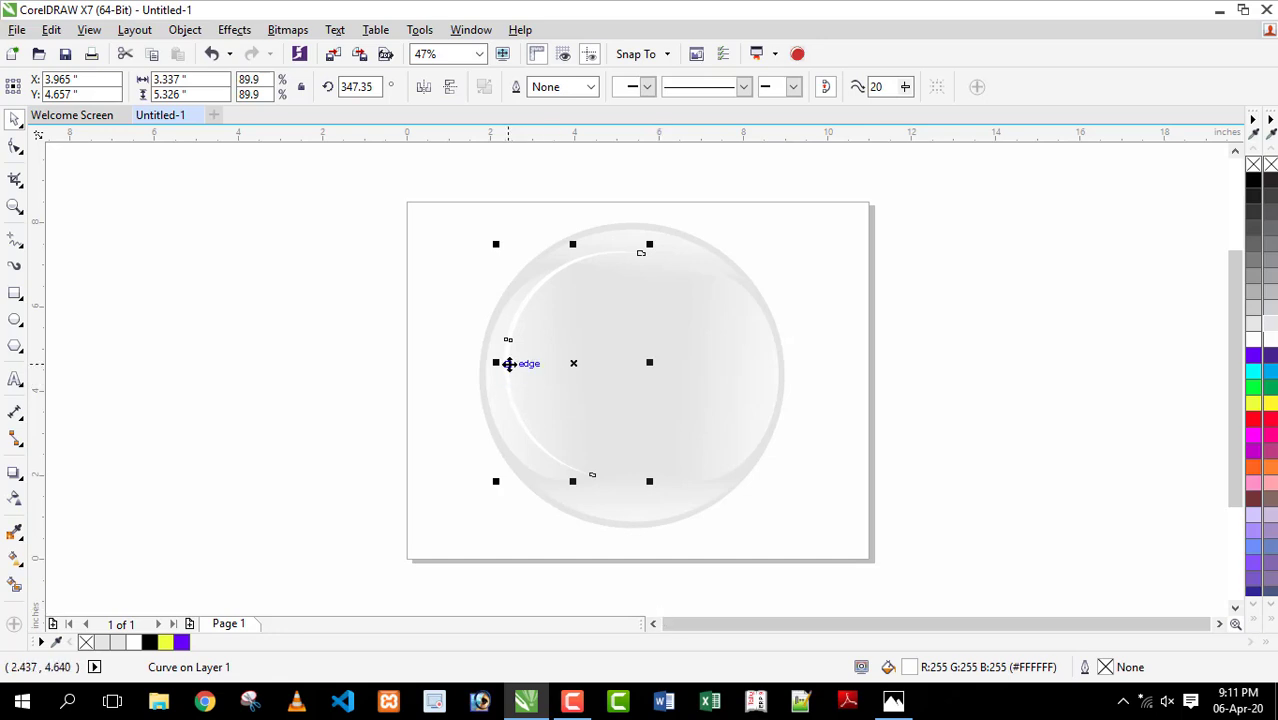
Step: Add a horizontally mirrored copy of the white crescent, rotate it to about 163.2 degrees and fit it inside the sphere's right edge
left_click_drag(497, 362, 708, 398)
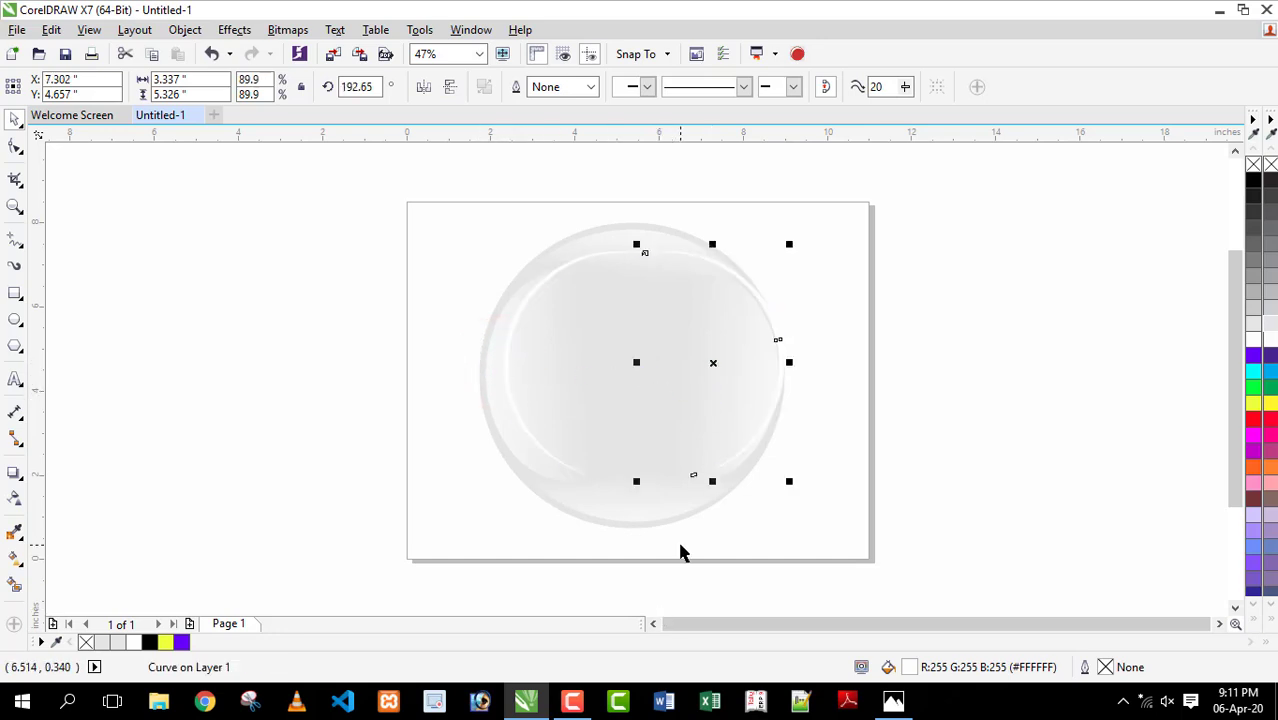
left_click(776, 352)
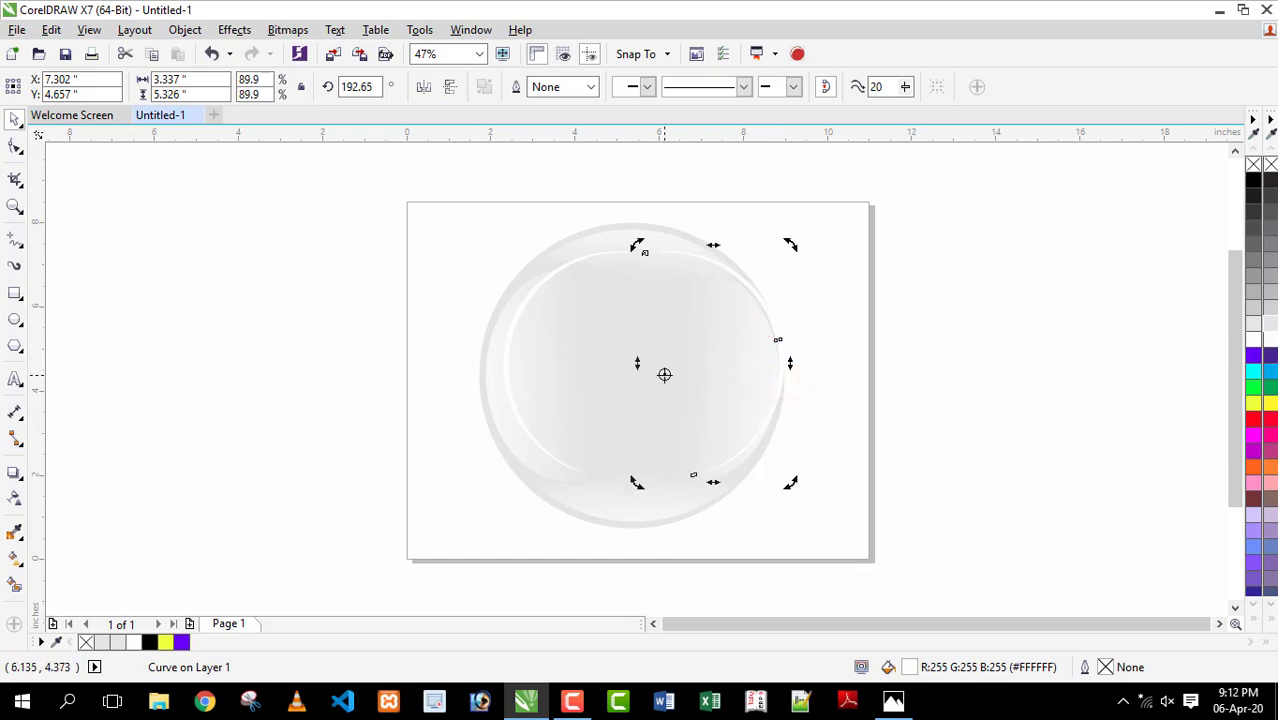
left_click(652, 374)
left_click_drag(791, 244, 802, 349)
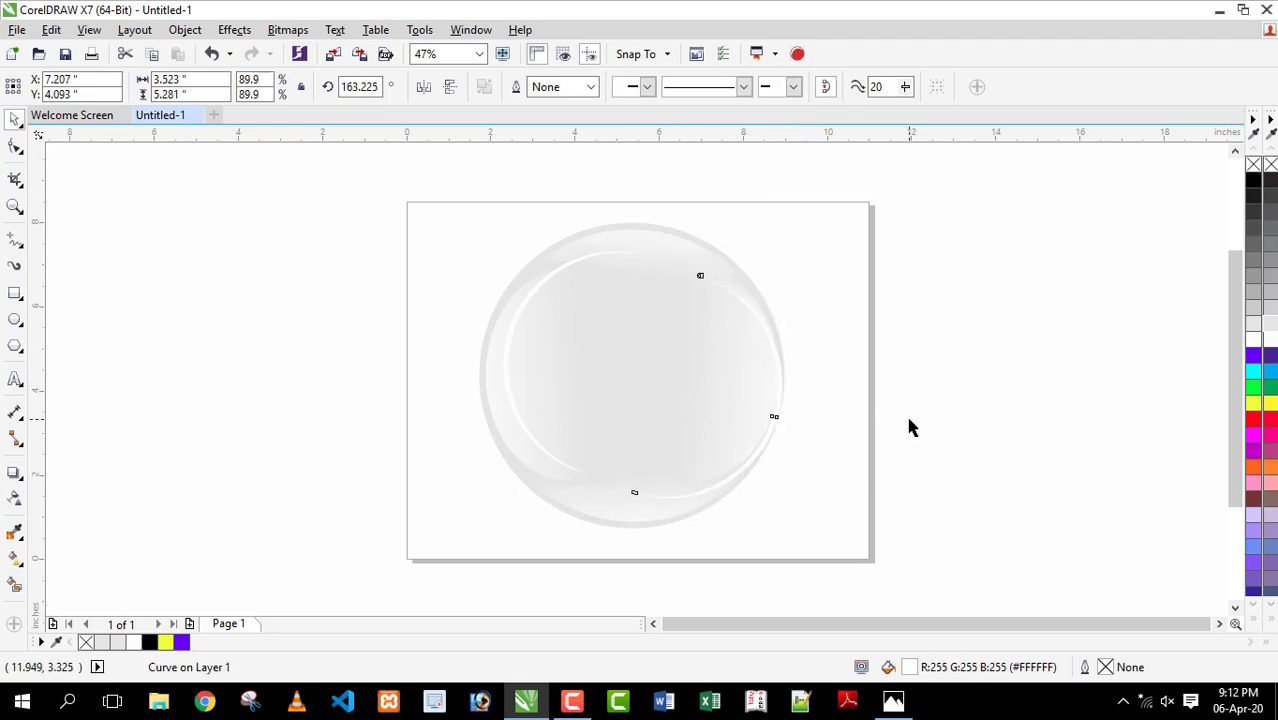
left_click(632, 570)
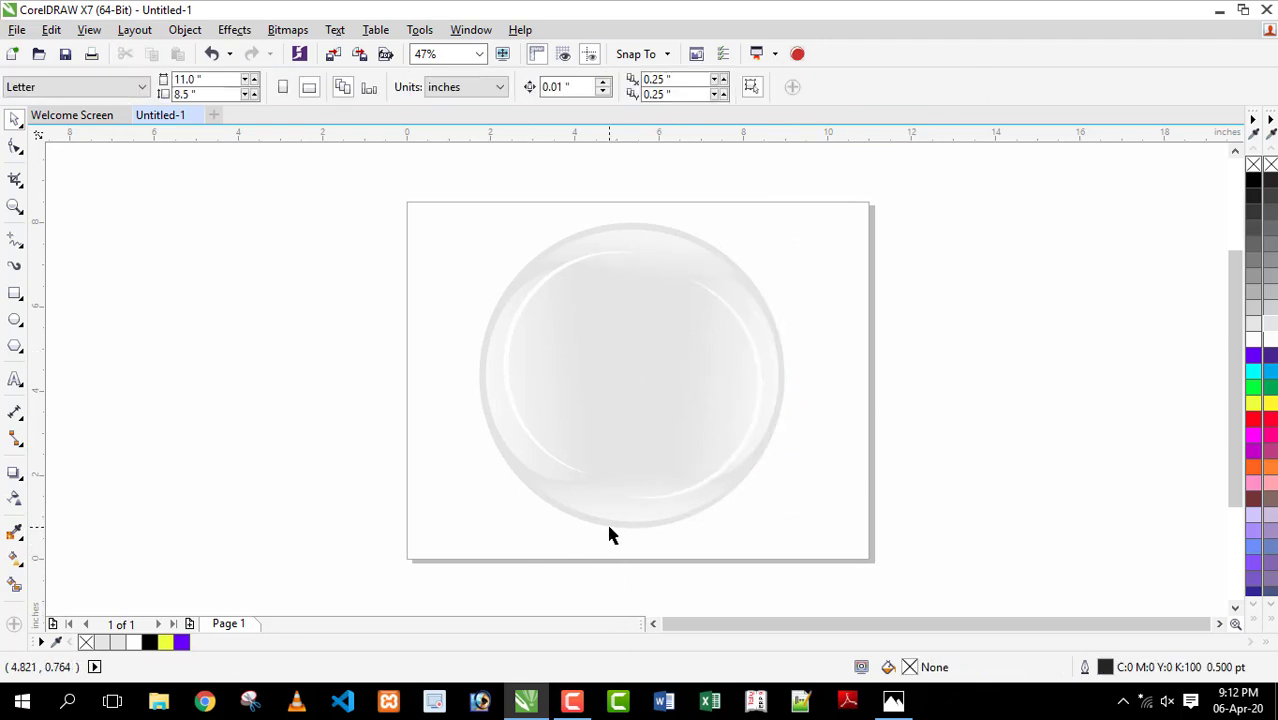
Step: Place a copy of the grey circle beside the page's right edge, shrink it to about 3.73 inches and fill it black
left_click_drag(613, 524, 894, 528)
left_click_drag(1068, 532, 993, 480)
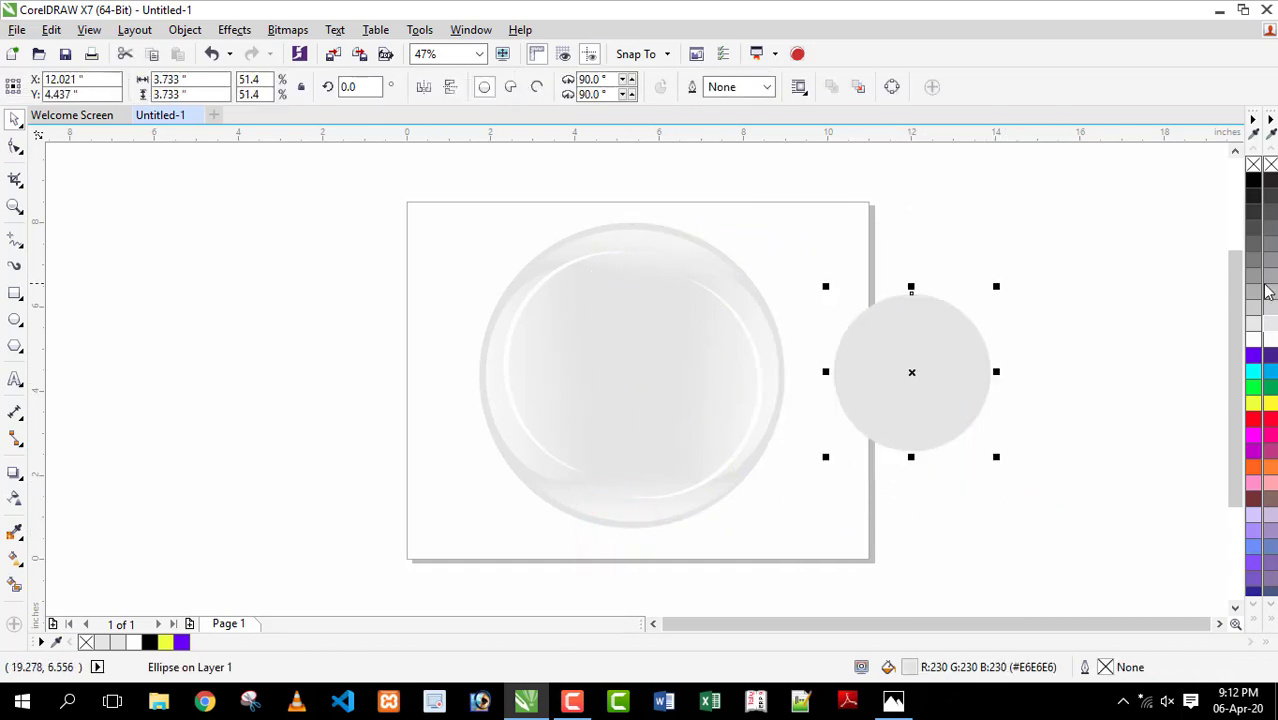
left_click(1255, 182)
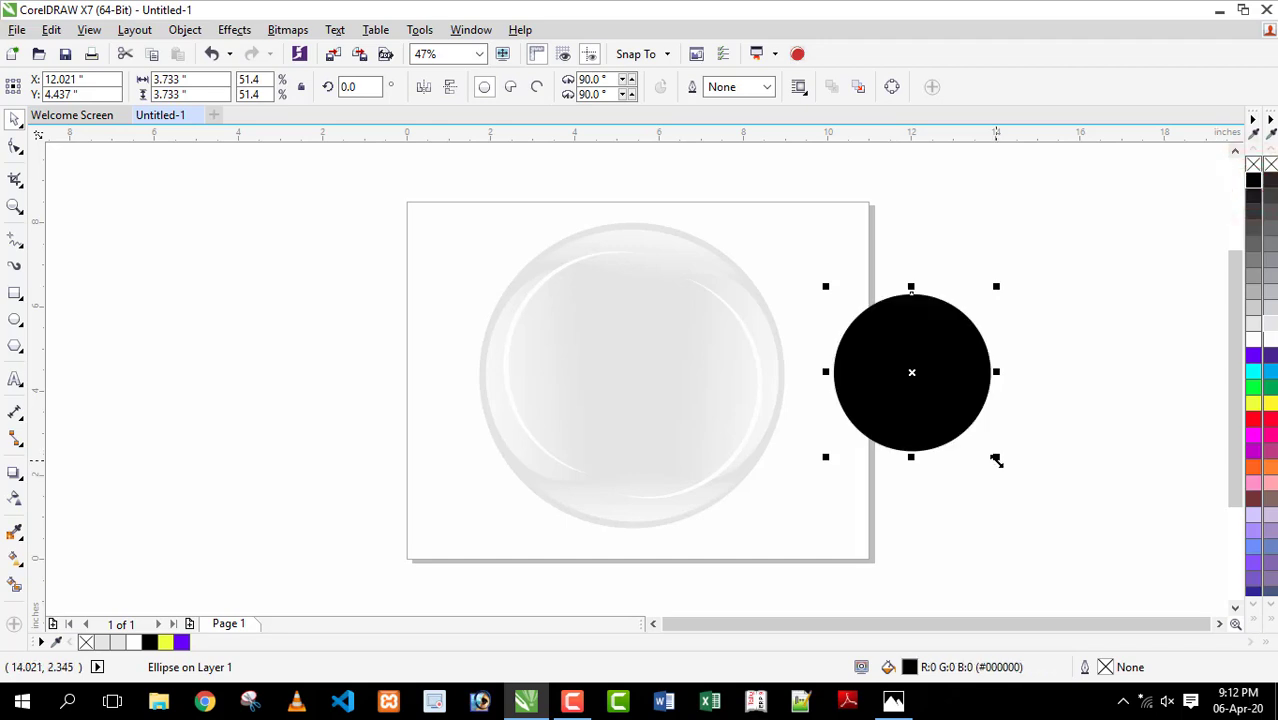
Step: Add a white copy about 3.06 inches wide inside the black circle, flatten it to about 2.44 inches high and shift it up and right
left_click_drag(996, 460, 980, 457)
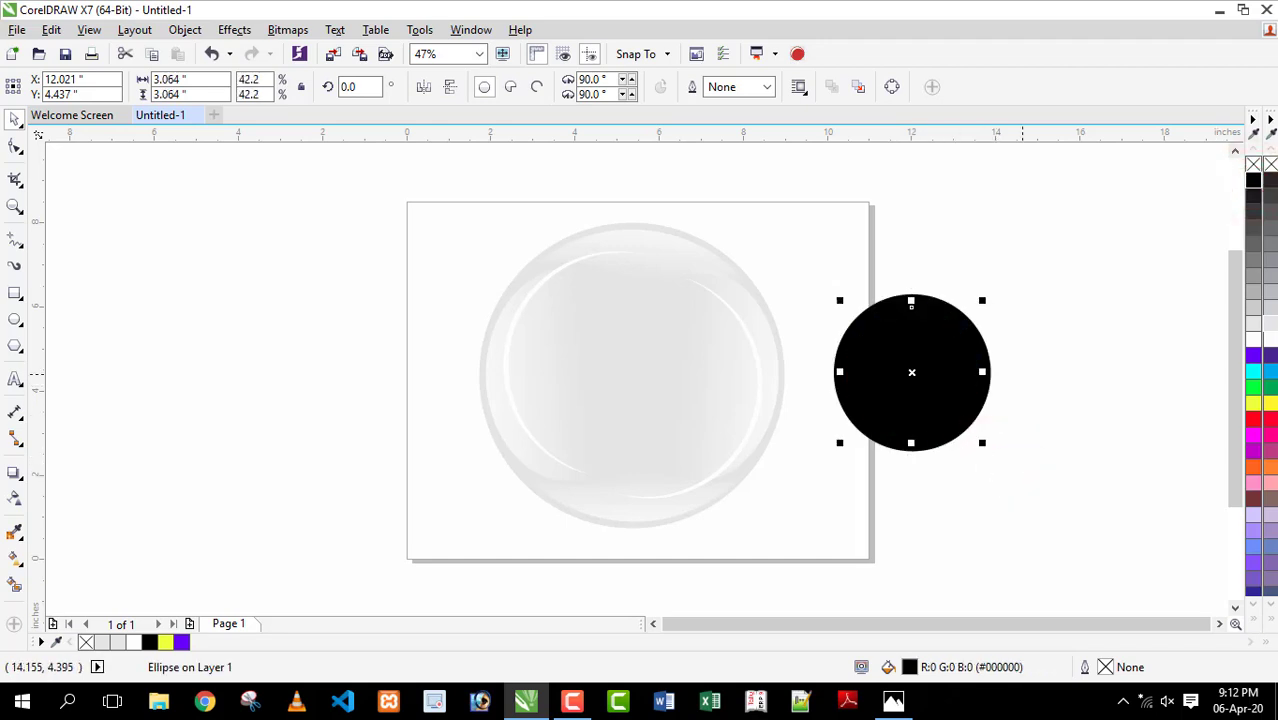
left_click(1254, 336)
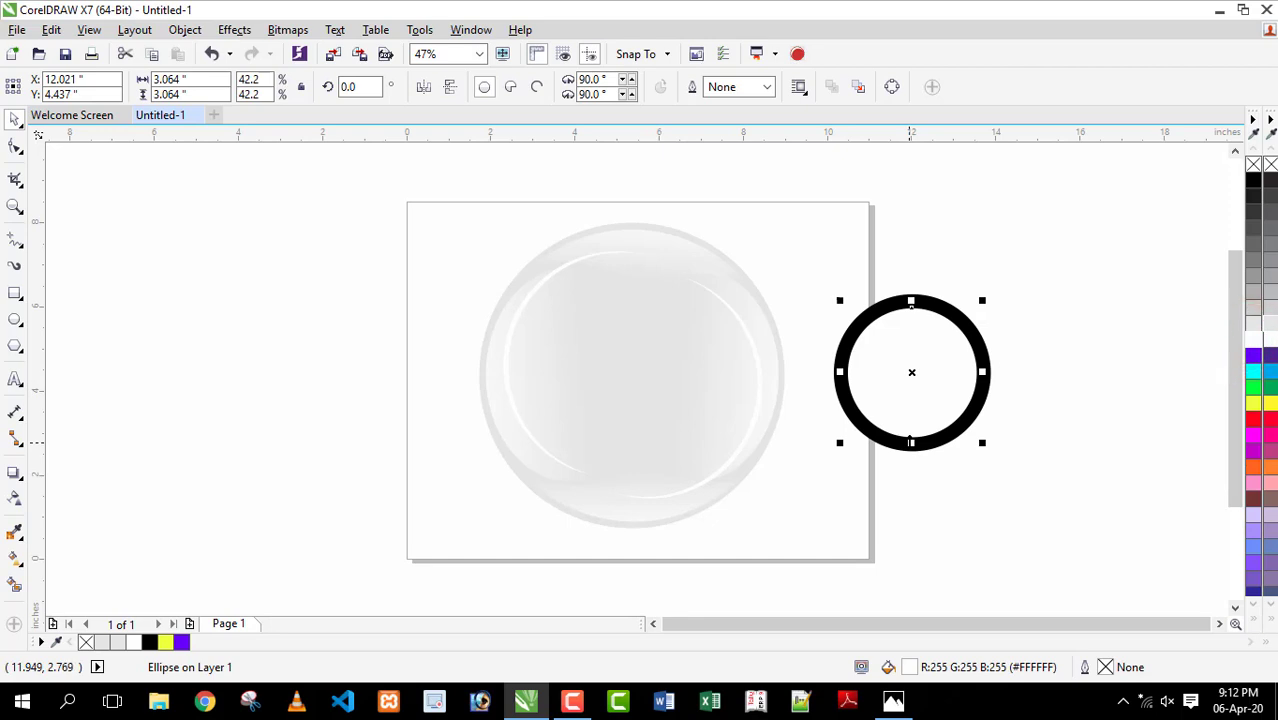
left_click_drag(907, 443, 898, 396)
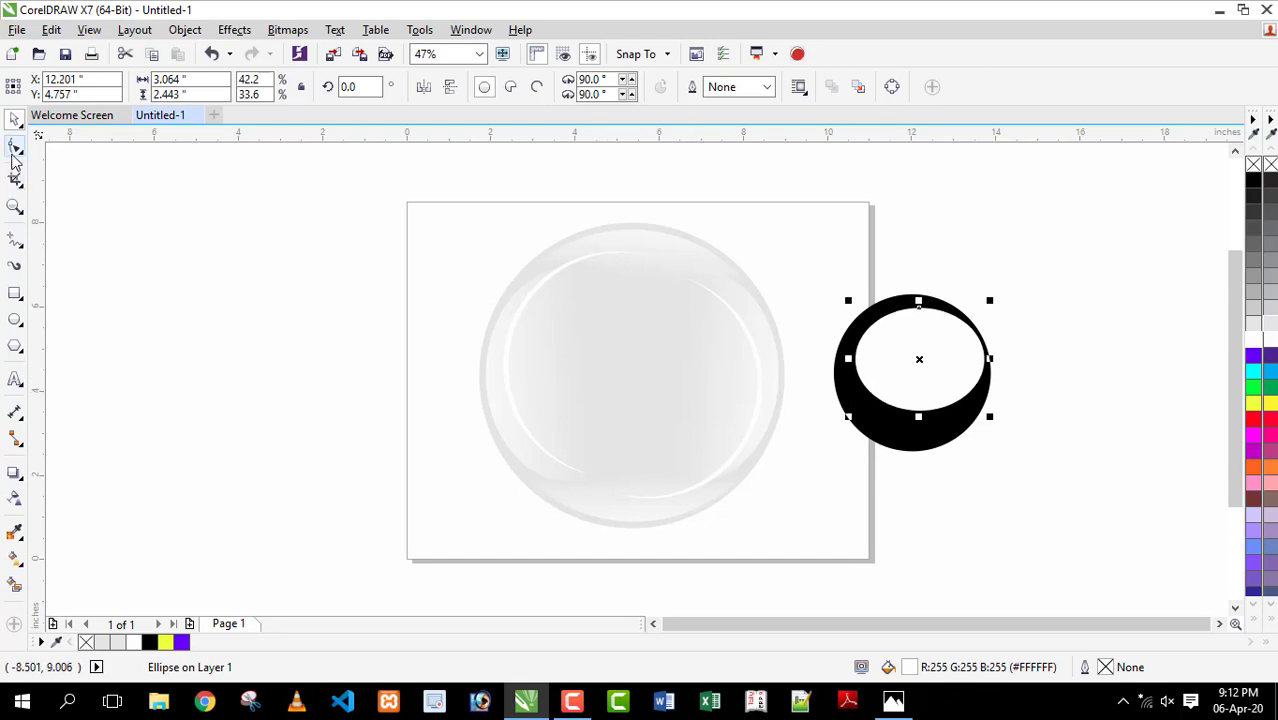
Step: Convert the white ellipse to curves and reshape its right node beyond the black circle, making it about 3.53 inches wide
left_click(15, 148)
left_click(891, 87)
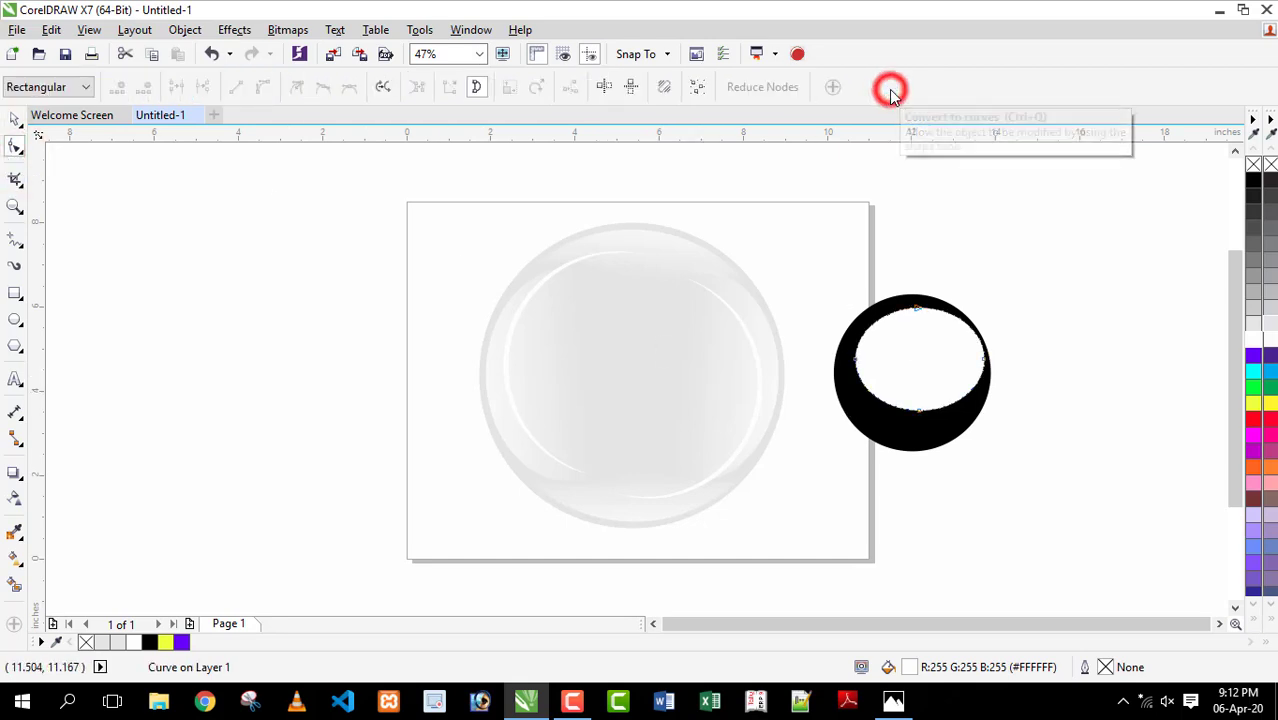
left_click_drag(984, 360, 1003, 358)
key("space")
left_click(15, 148)
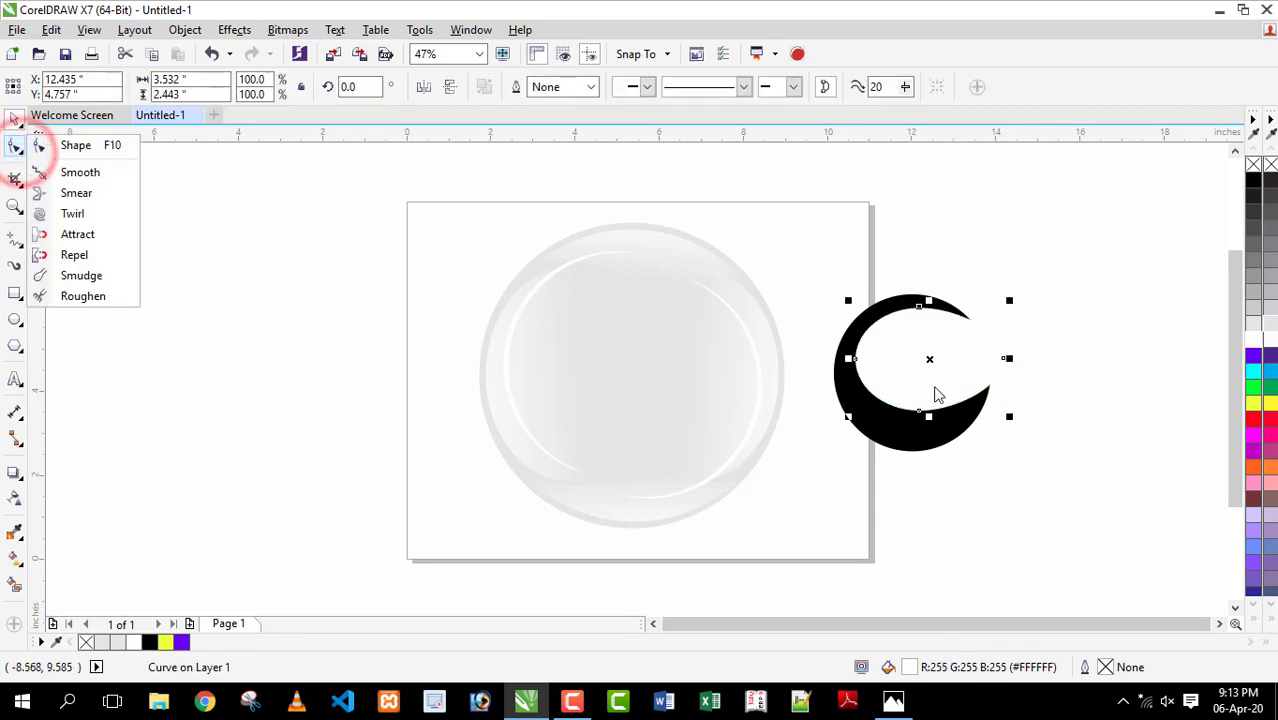
left_click(73, 137)
left_click(1005, 360)
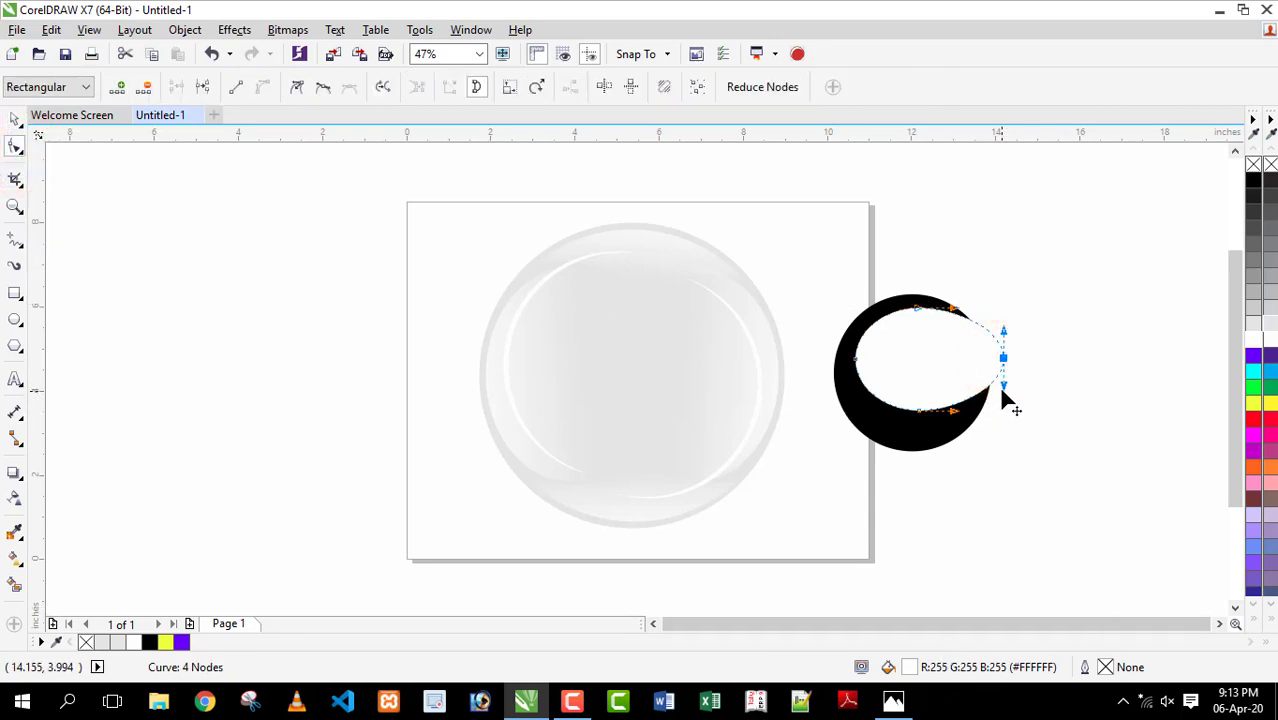
left_click_drag(1003, 386, 1002, 394)
key("space")
left_click(925, 483)
Step: Make an enlarged concentric copy of the black circle, about 3.92 inches wide, with no fill and a blue hairline outline
left_click(907, 428)
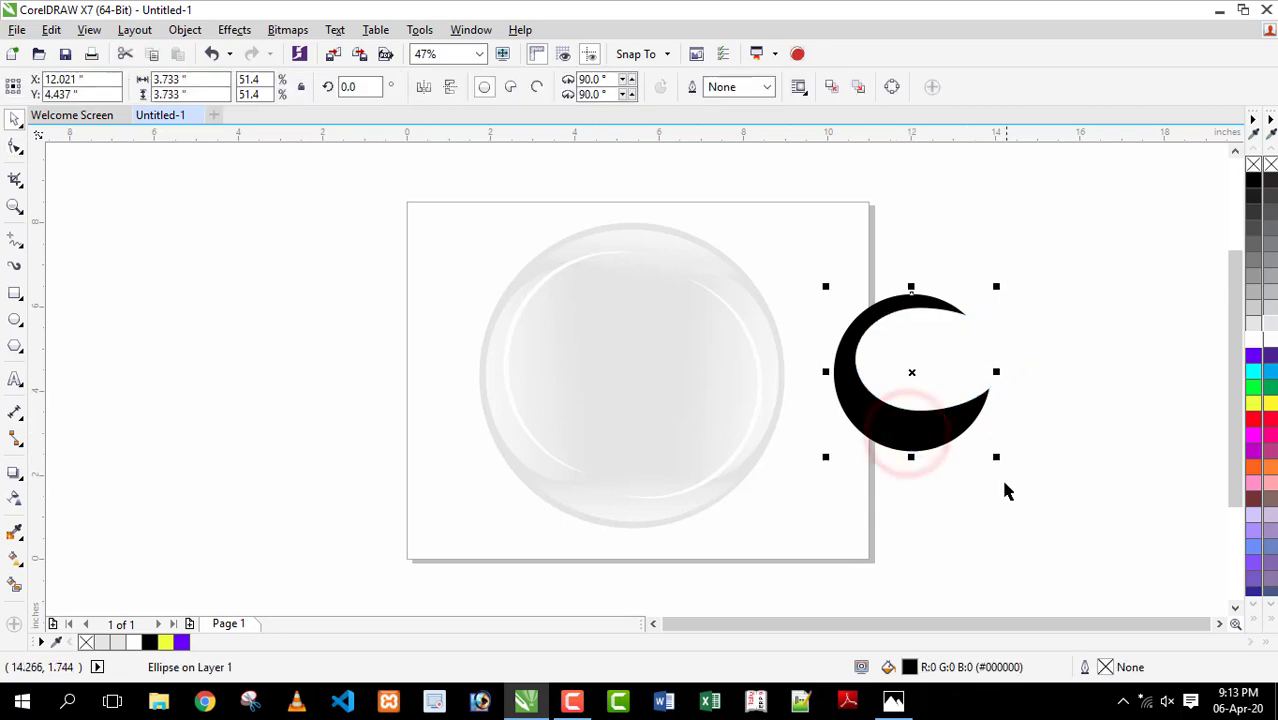
left_click_drag(999, 459, 1011, 463)
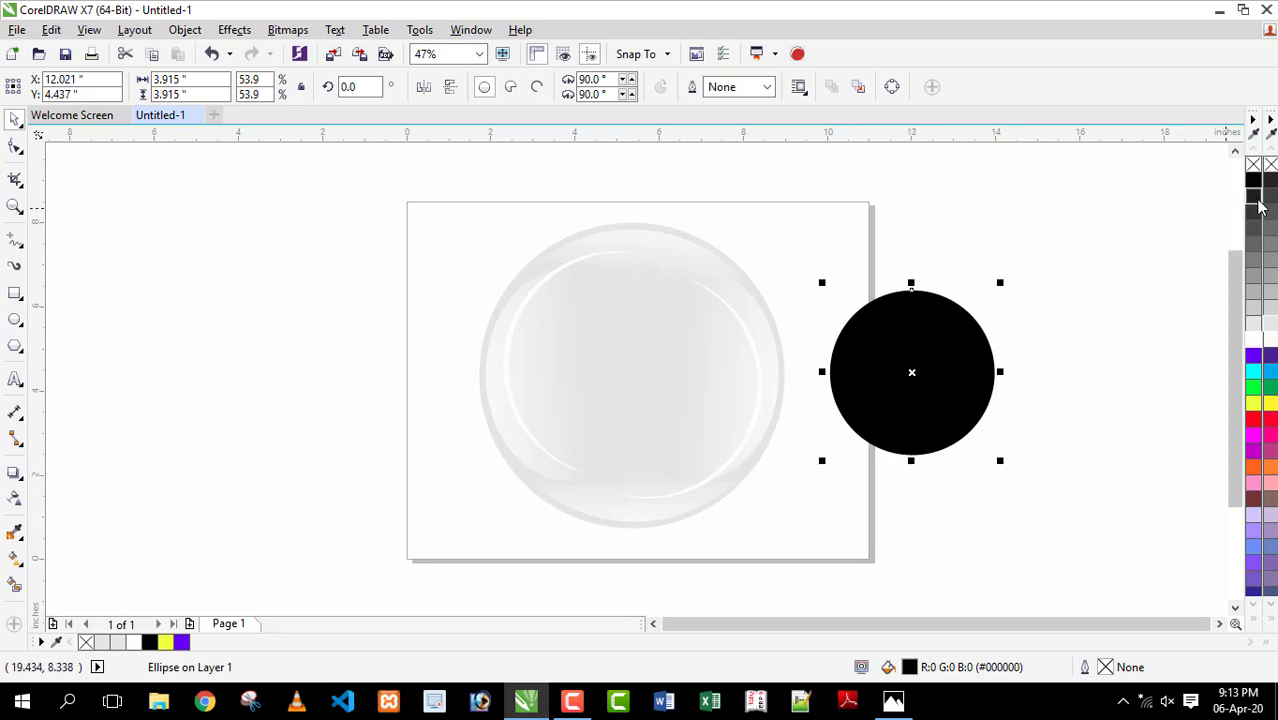
left_click(1254, 164)
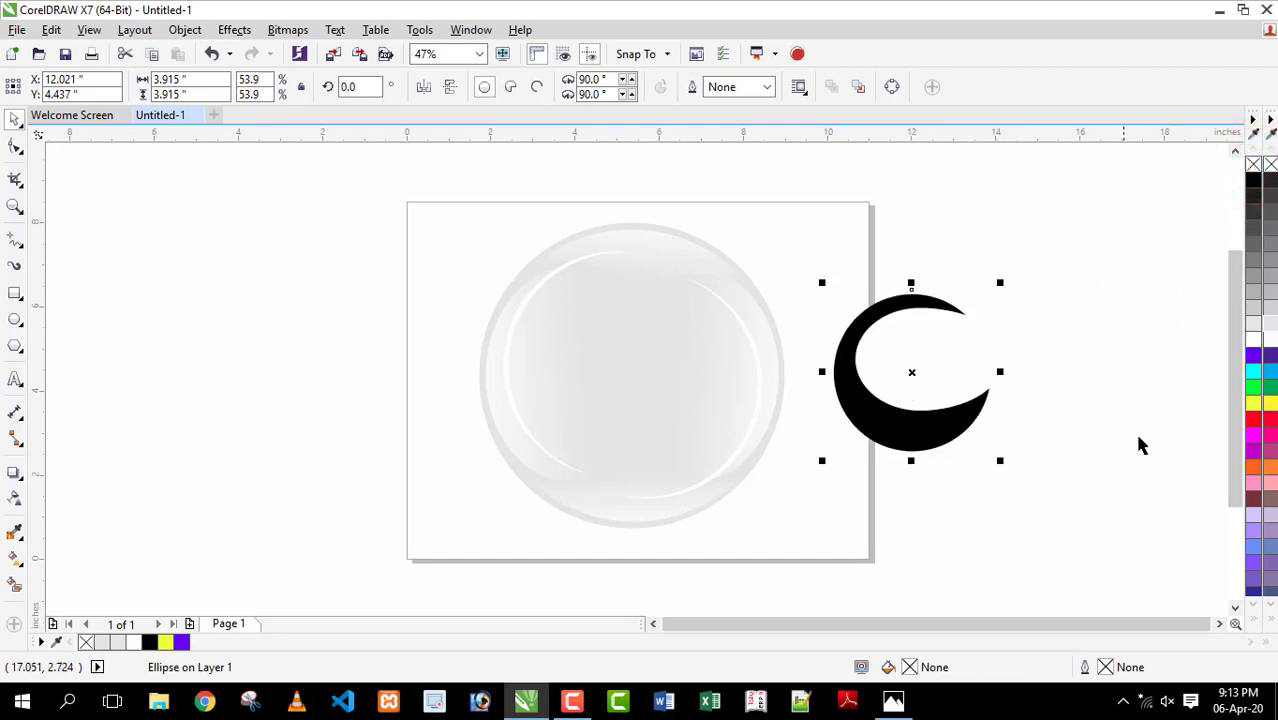
right_click(1253, 402)
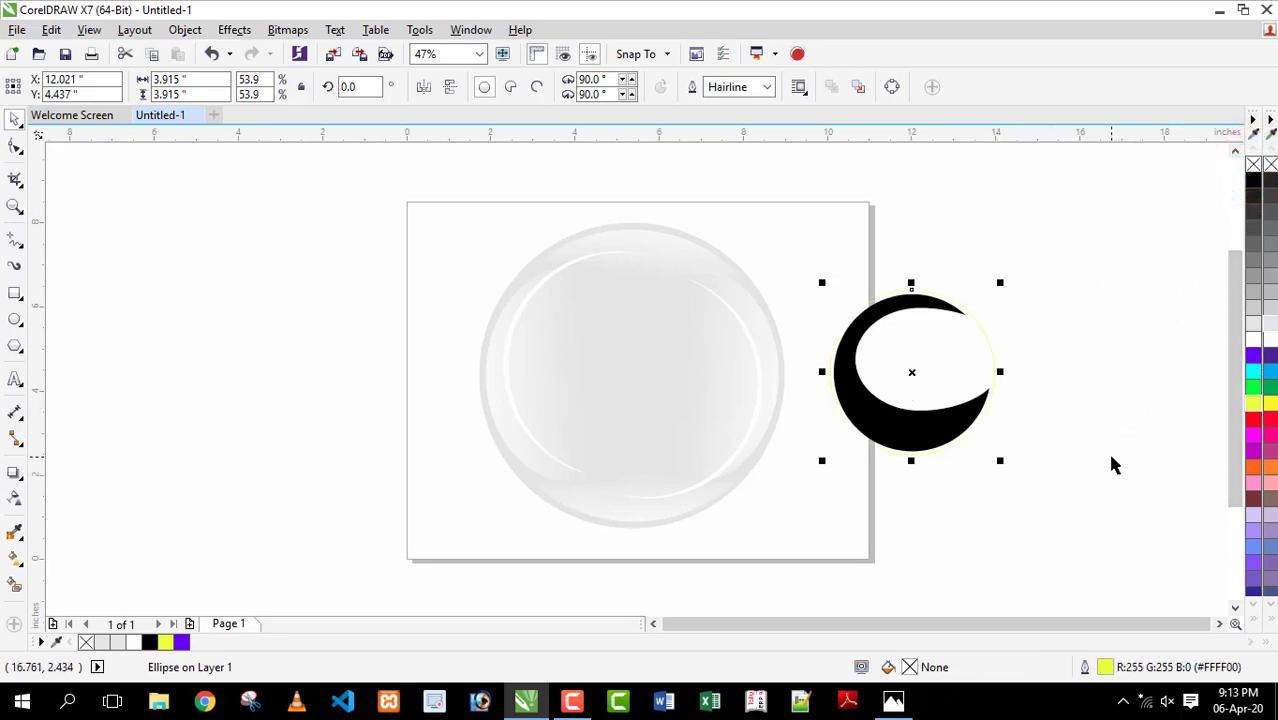
right_click(1251, 358)
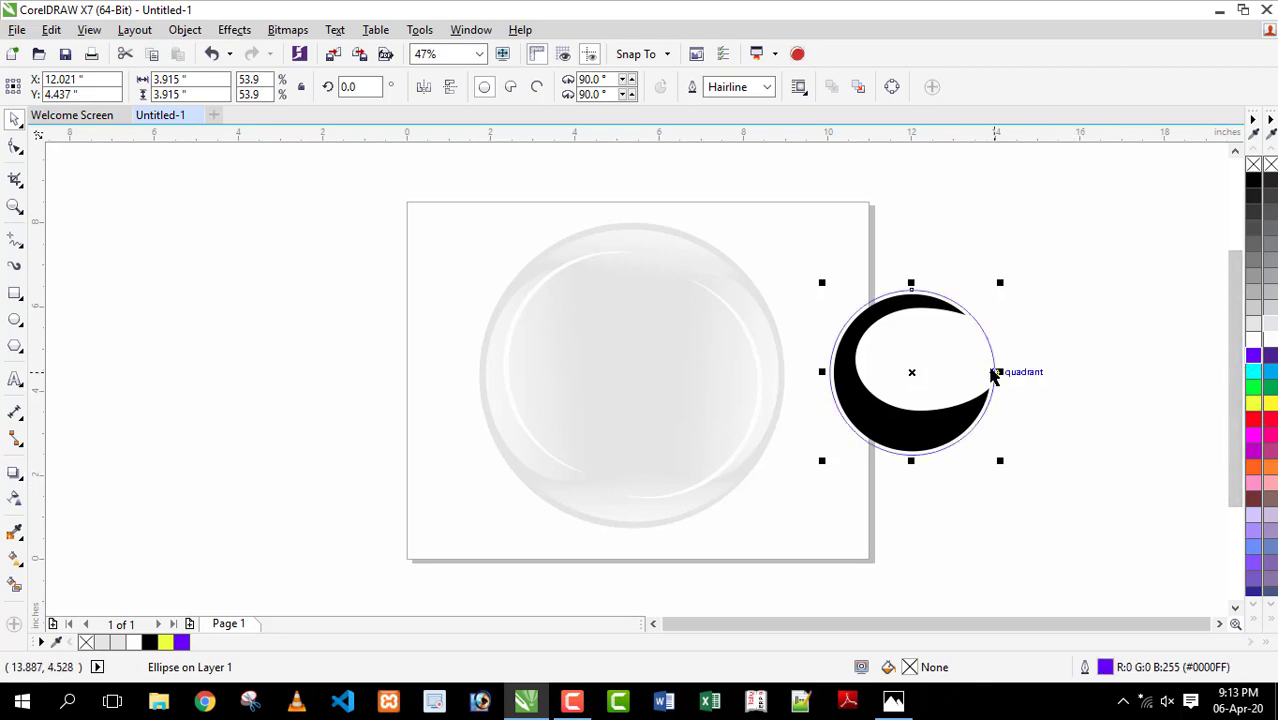
Step: Duplicate the blue circle offset up and right, and cut the duplicate from the original with Back minus front to leave a lower crescent
left_click_drag(997, 351, 1001, 327)
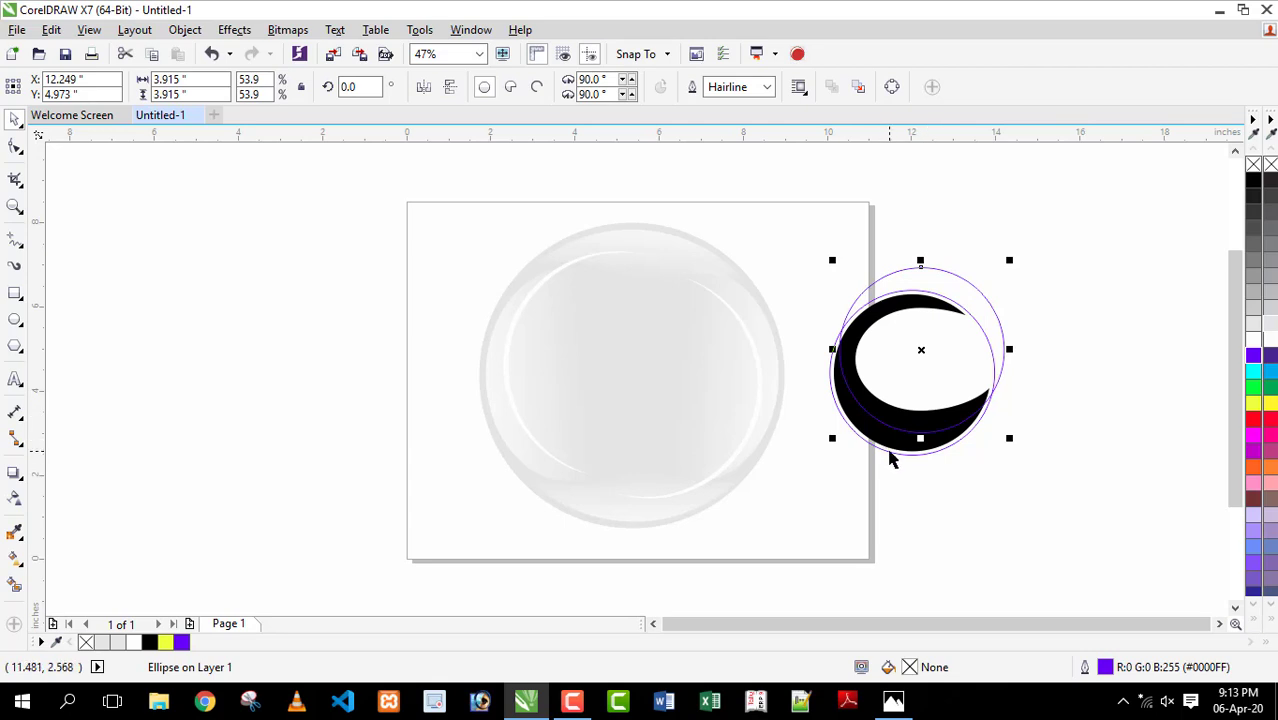
left_click(891, 455, "shift")
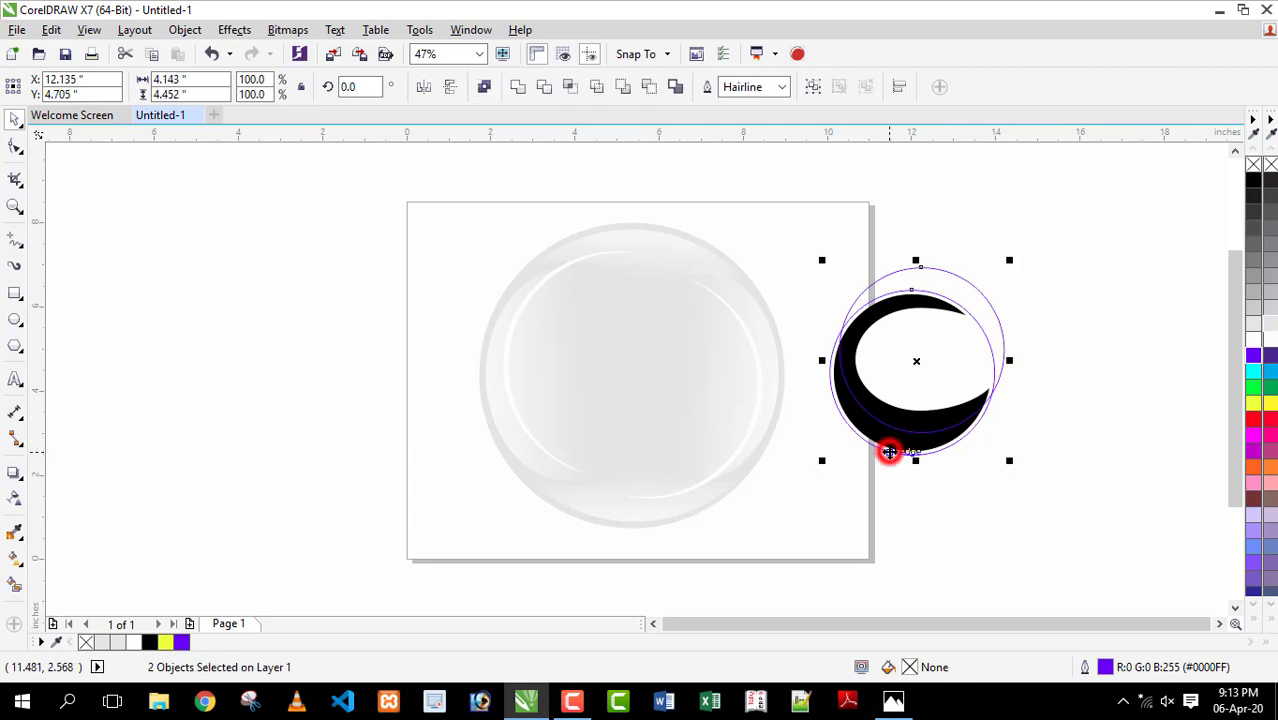
left_click(649, 90)
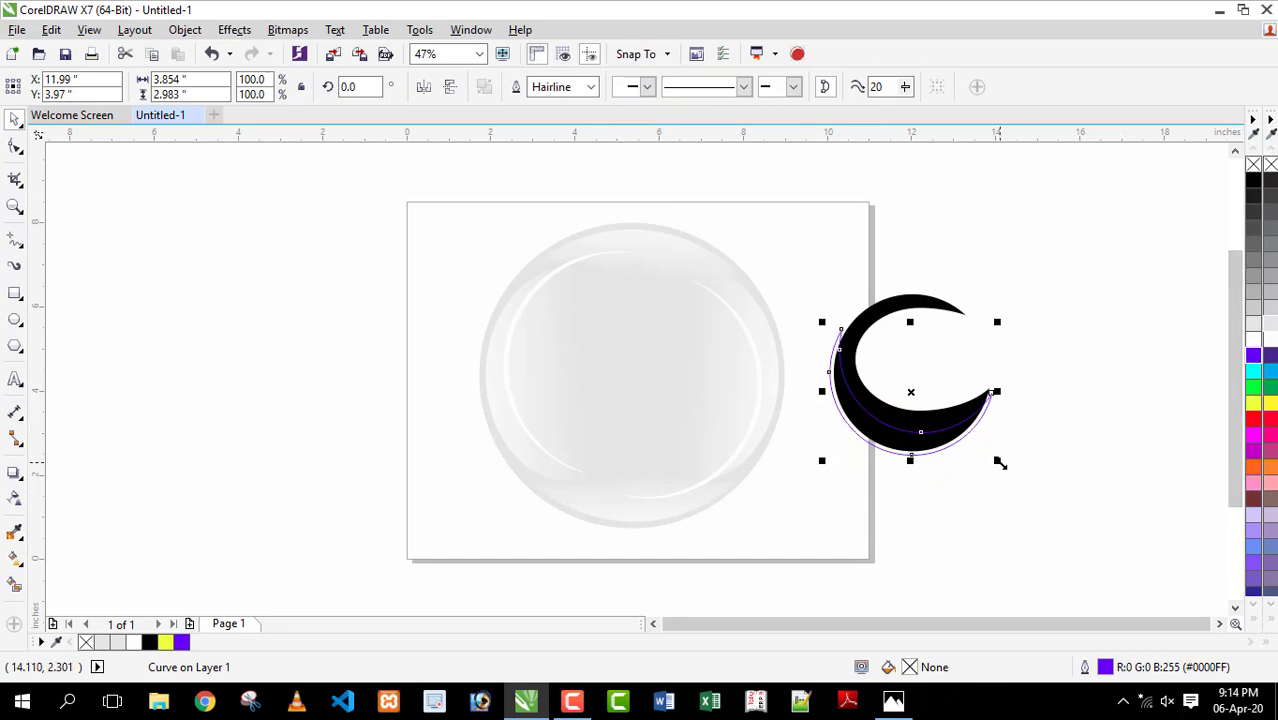
Step: Scale the blue-outlined crescent to 95%, fill it white and remove its outline
left_click_drag(999, 462, 995, 459)
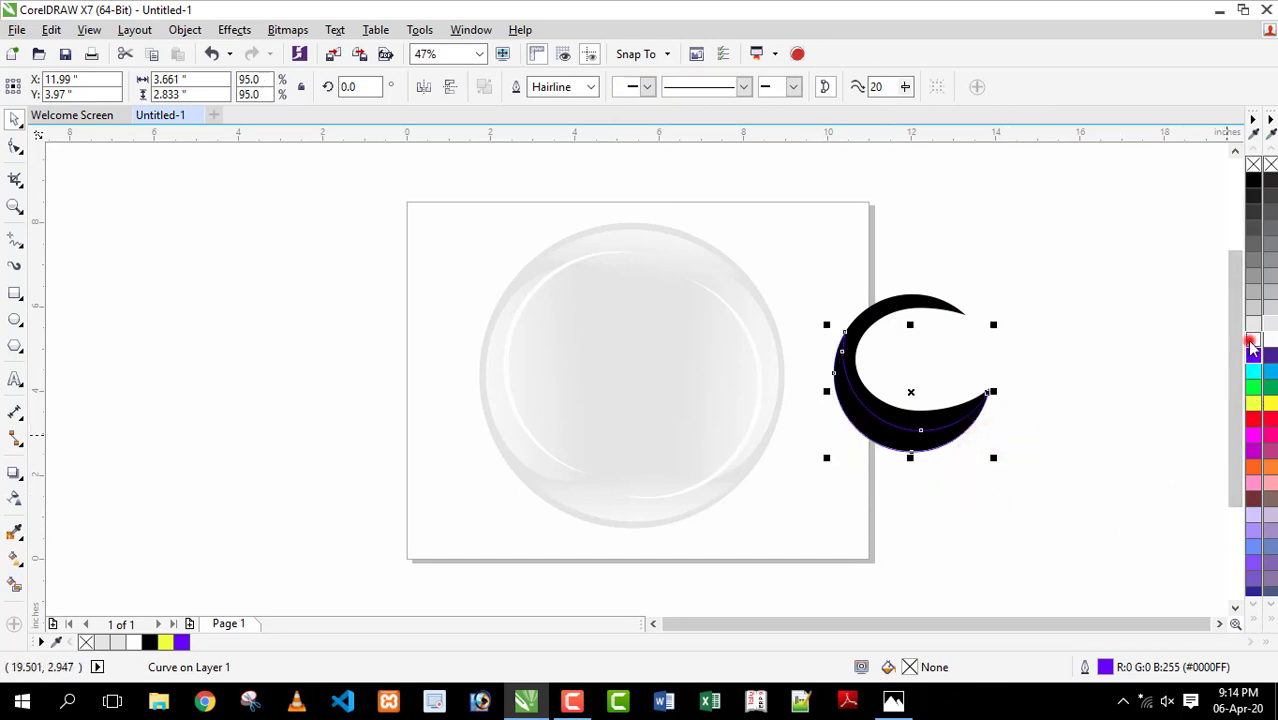
left_click(1251, 340)
right_click(1257, 170)
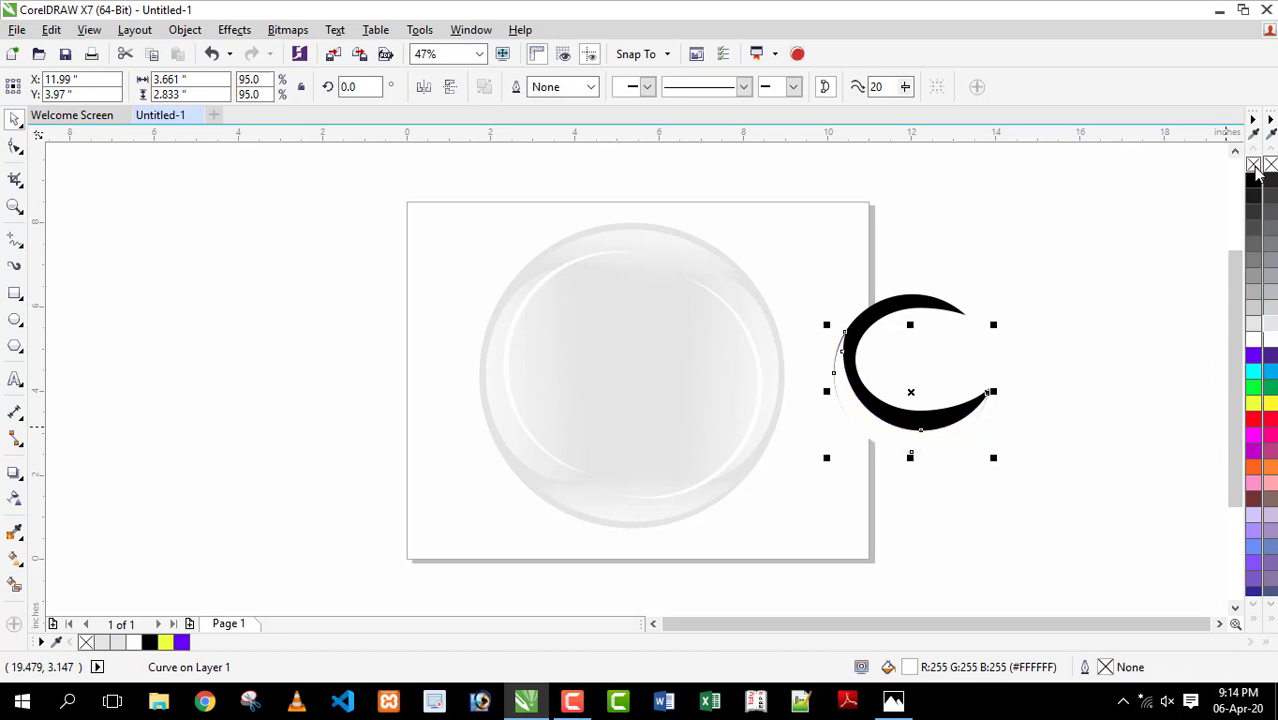
Step: Delete the inner node near the white crescent's upper-left tip and adjust the adjacent curve handle to bow the inner edge outward
left_click(13, 148)
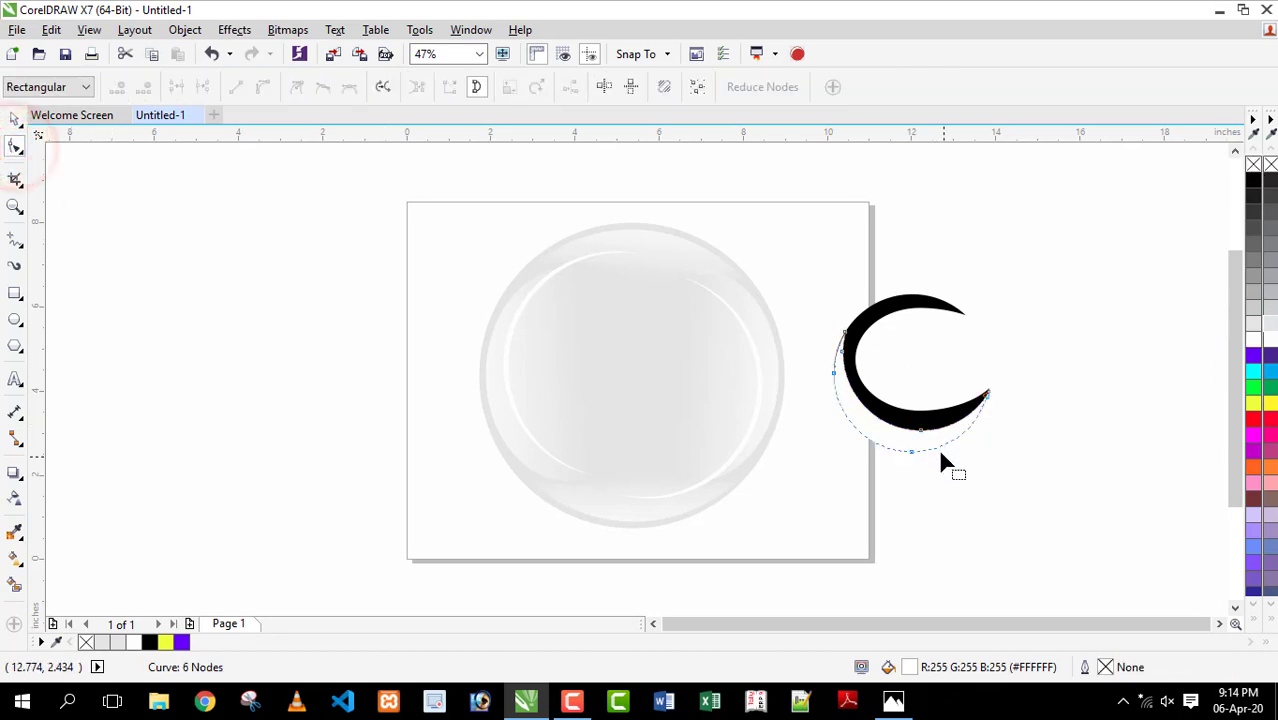
double_click(842, 351)
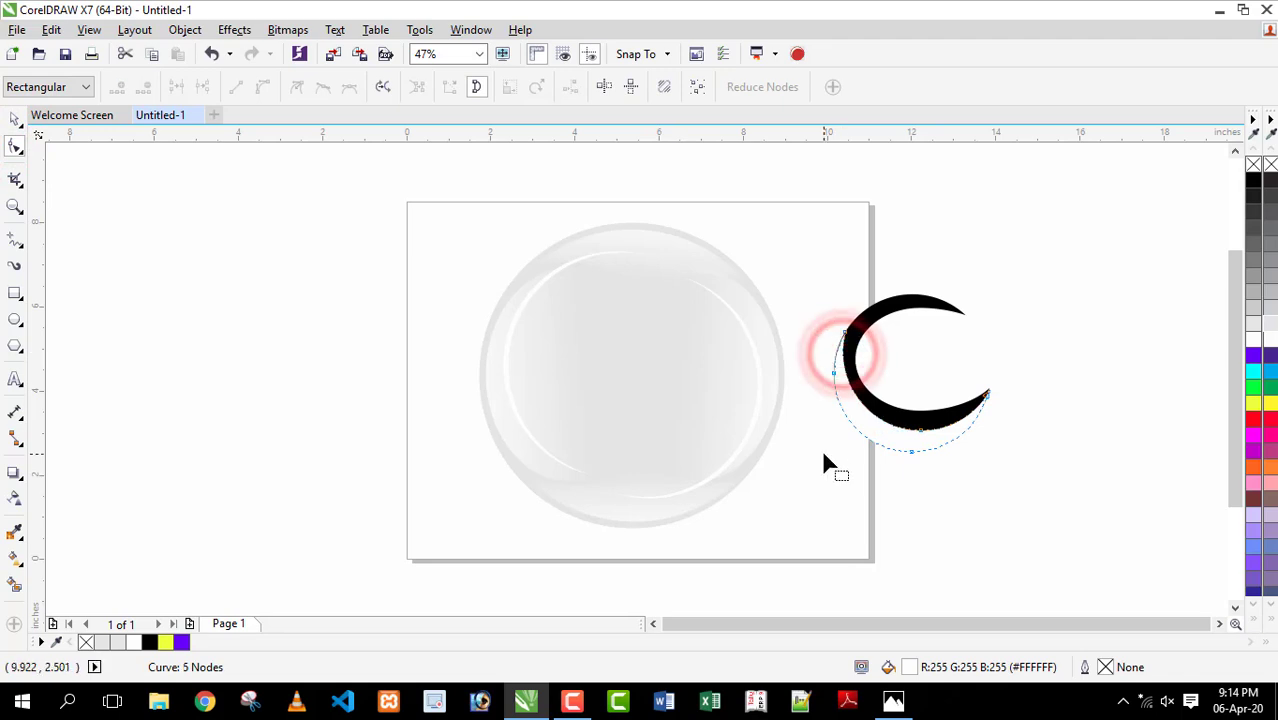
left_click(835, 373)
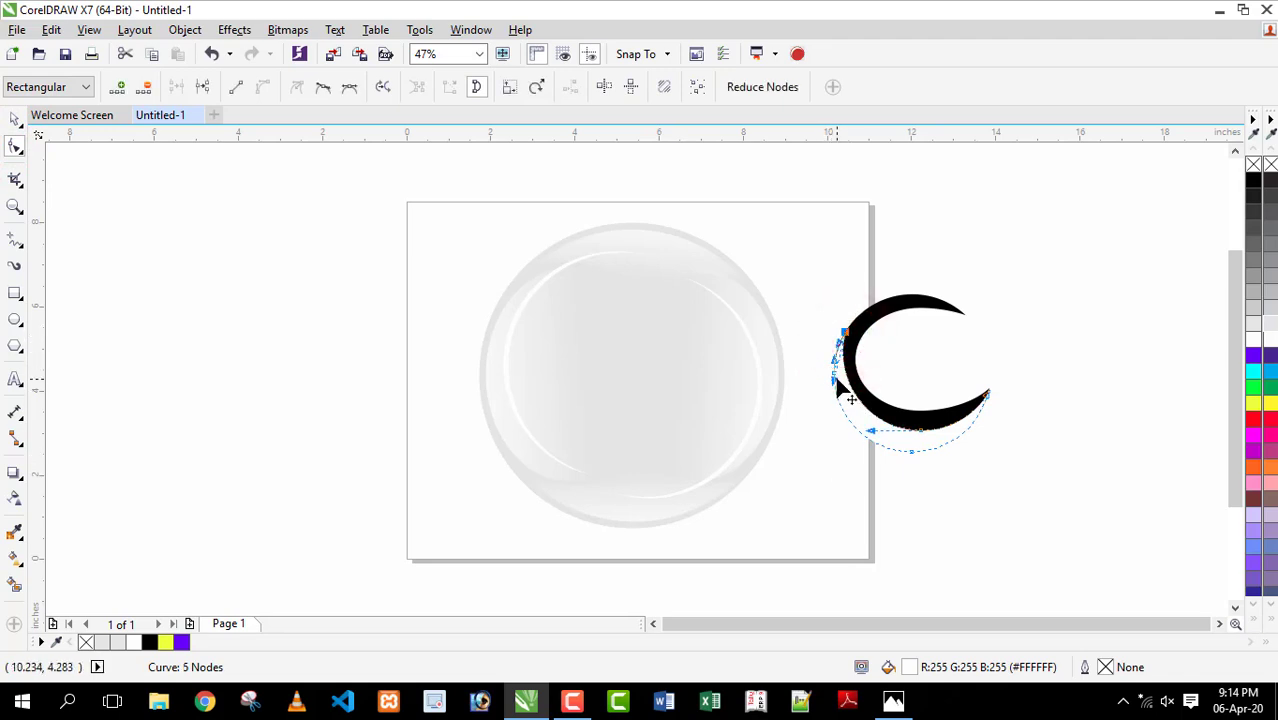
left_click_drag(832, 385, 822, 385)
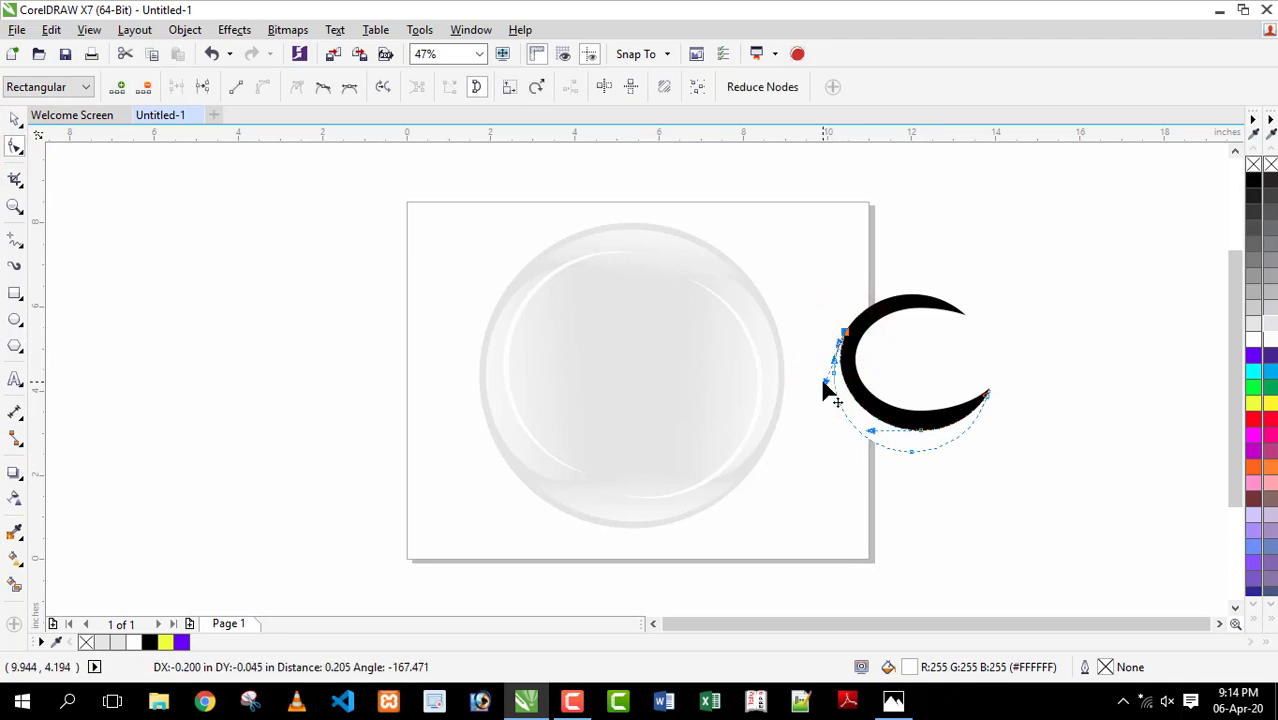
key("space")
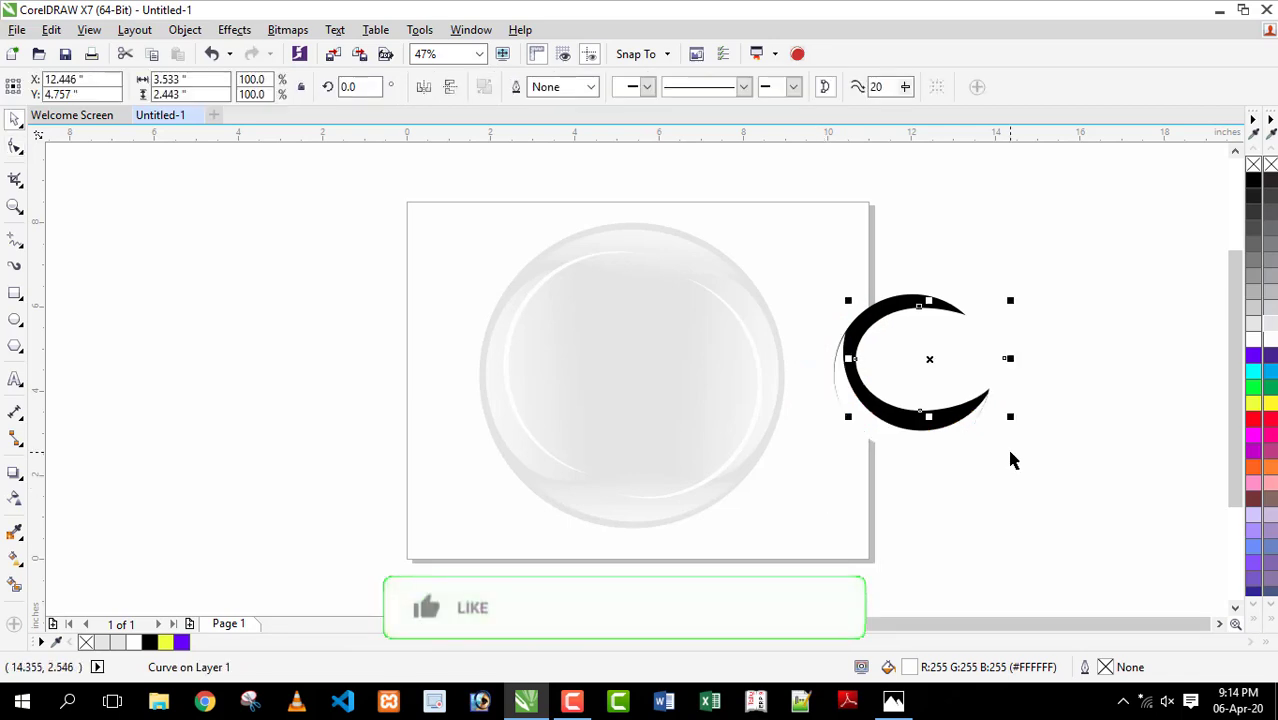
Step: Nudge the white ellipse right to X 12.586 inches and the white lower crescent left to X 11.98 inches
left_click(1010, 459)
left_click_drag(799, 222, 1212, 533)
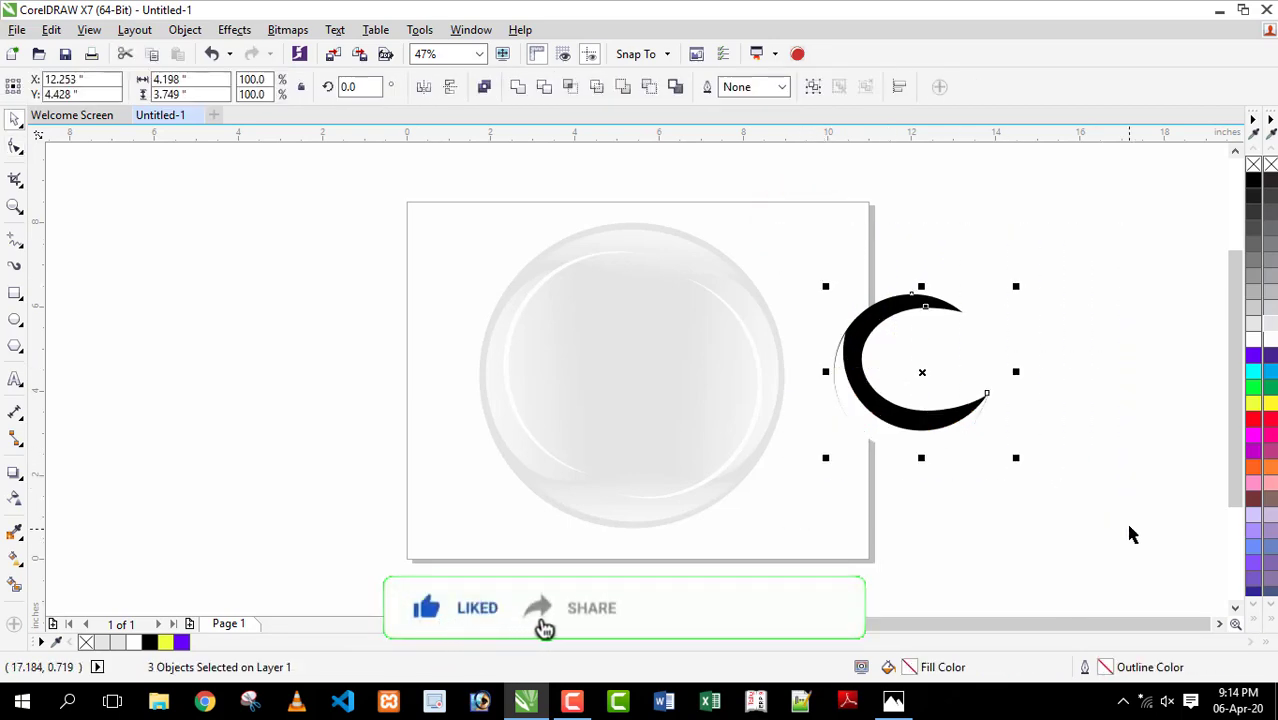
left_click(1130, 317)
left_click(855, 406)
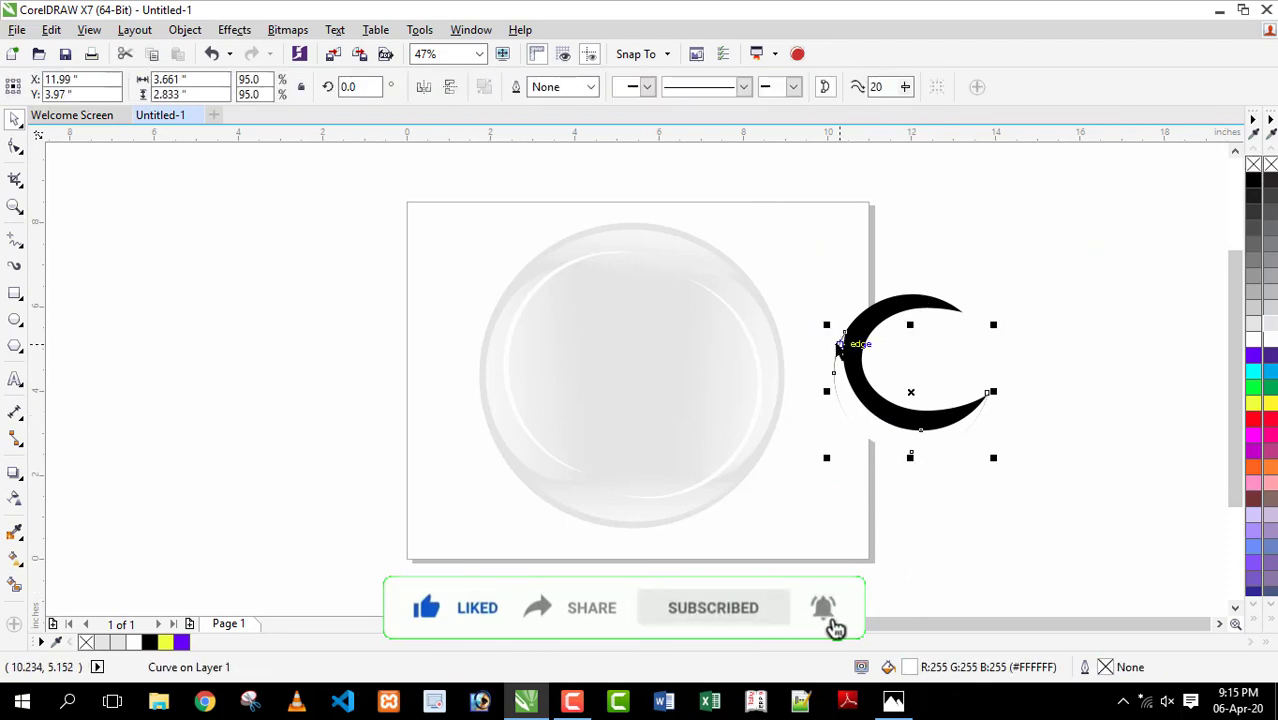
key("ctrl+Left")
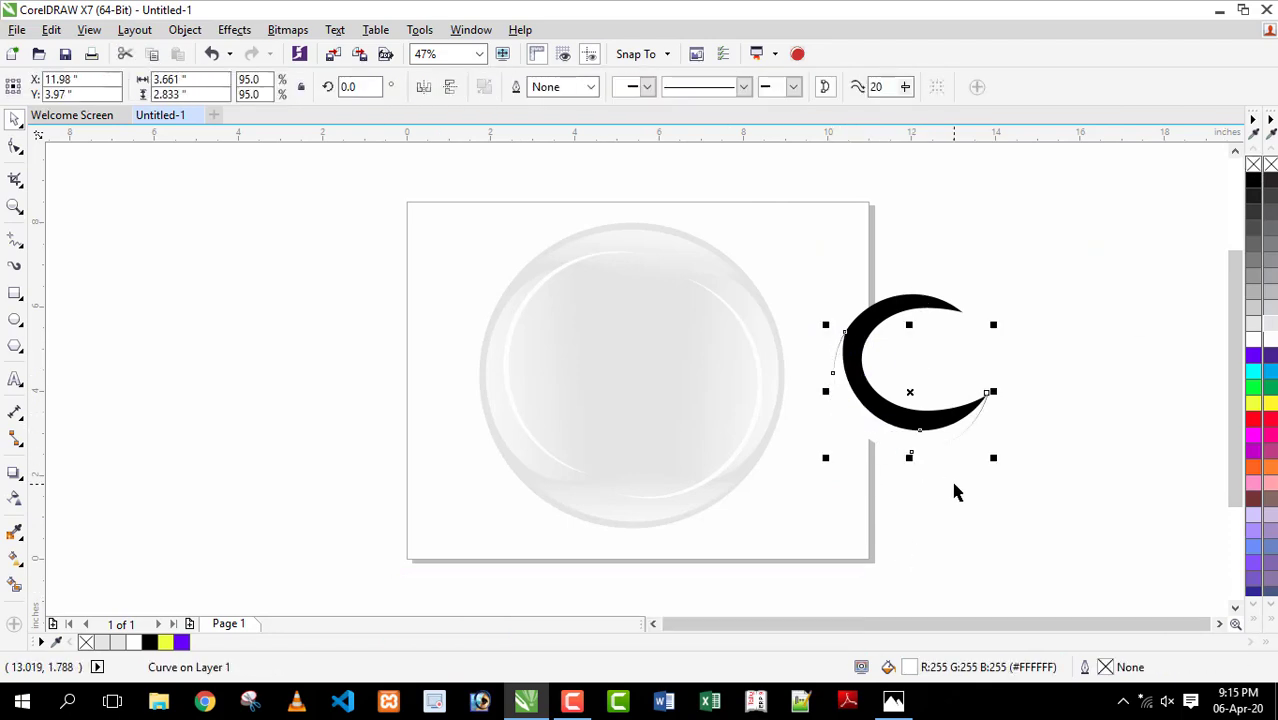
left_click(930, 357)
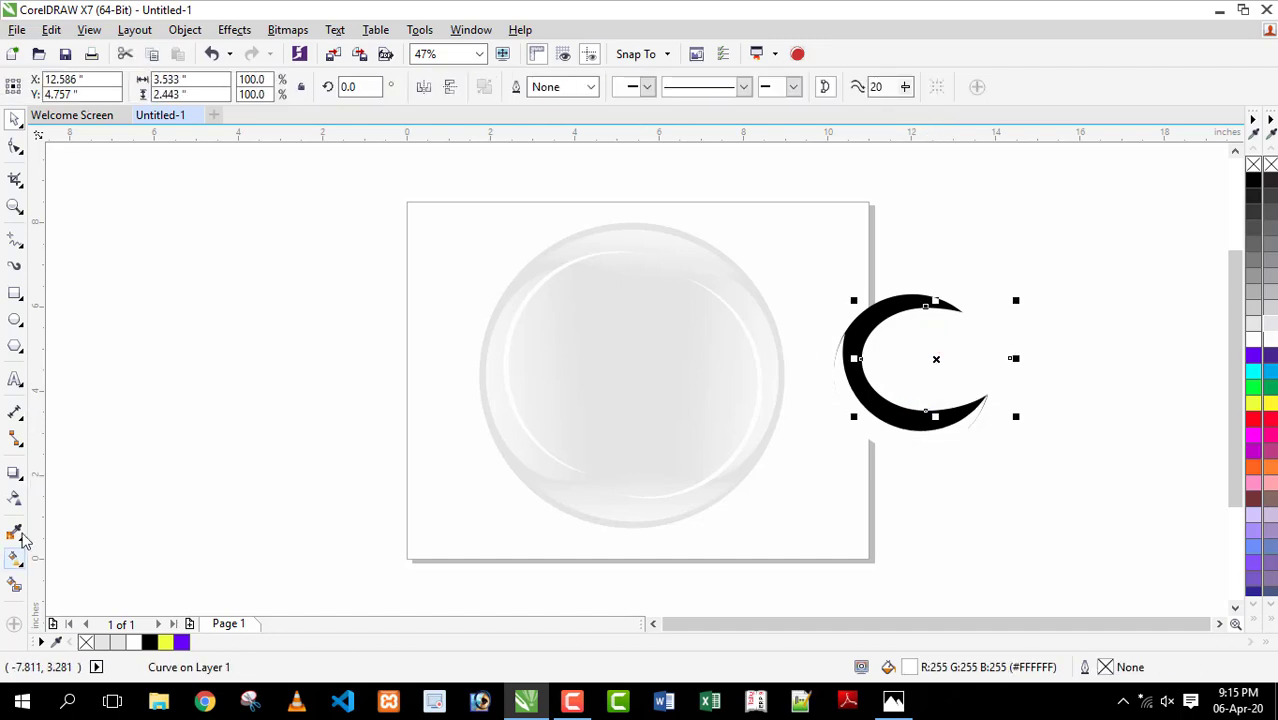
Step: Apply a linear transparency to the white ellipse on the black sphere so it fades out toward its upper-right side
left_click(15, 497)
left_click_drag(850, 385, 1004, 314)
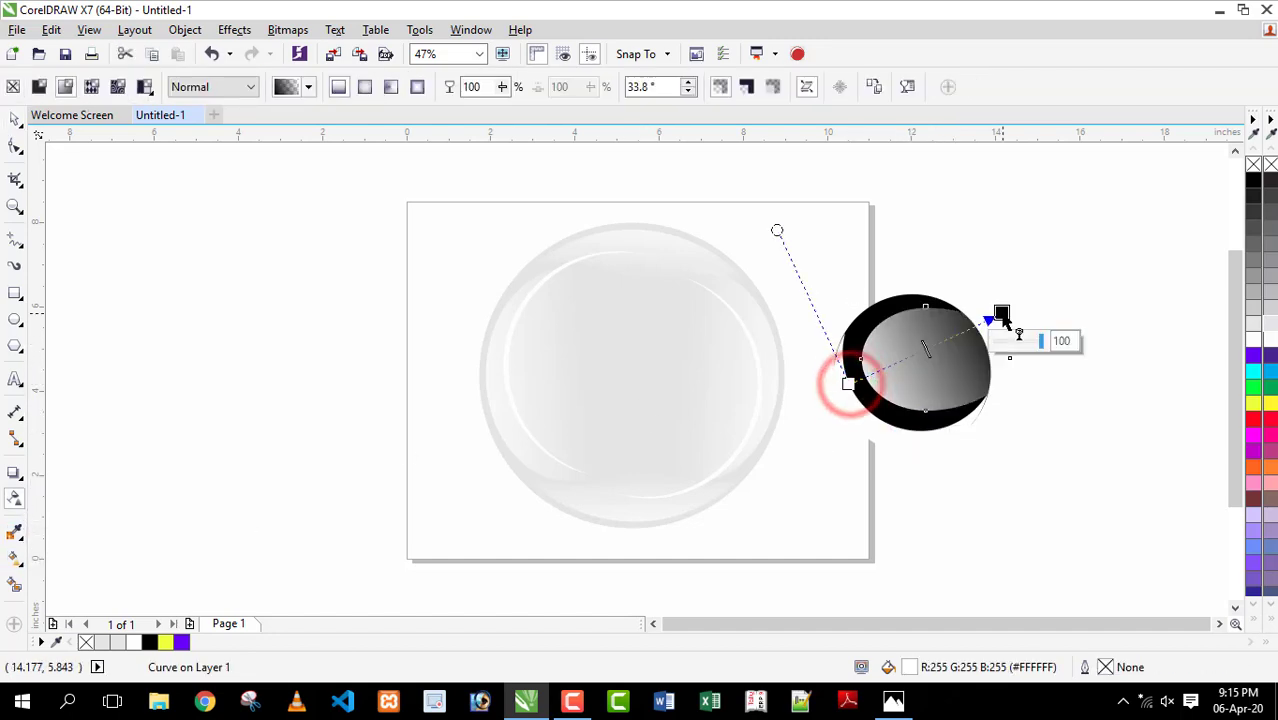
left_click_drag(848, 384, 760, 403)
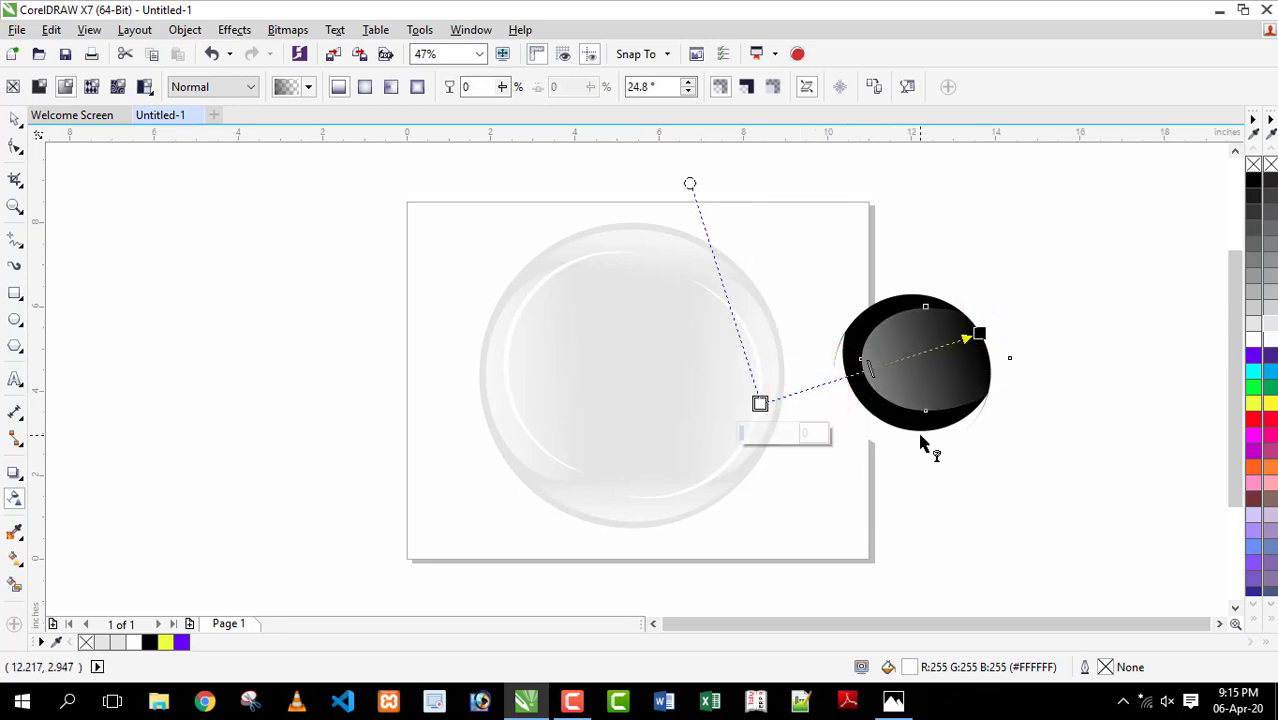
Step: Apply a linear transparency fade to the white lower crescent of the black sphere
left_click(858, 421)
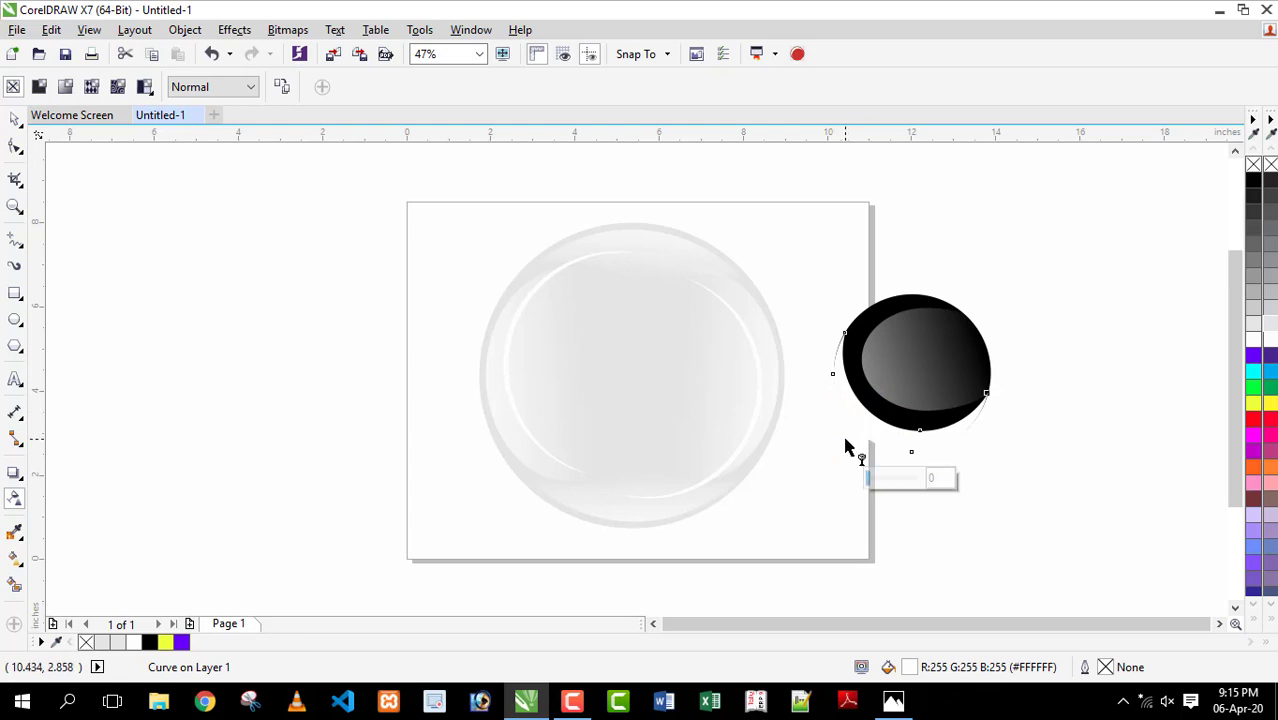
left_click_drag(843, 443, 881, 397)
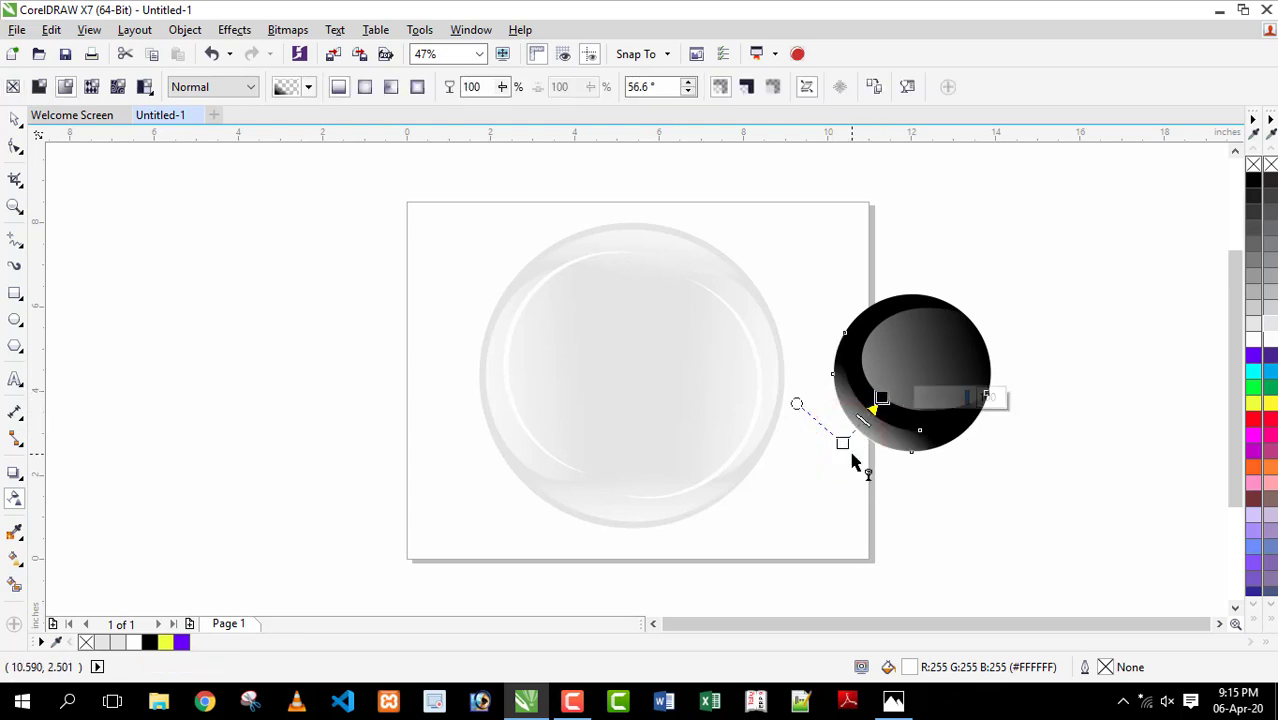
left_click_drag(843, 443, 861, 368)
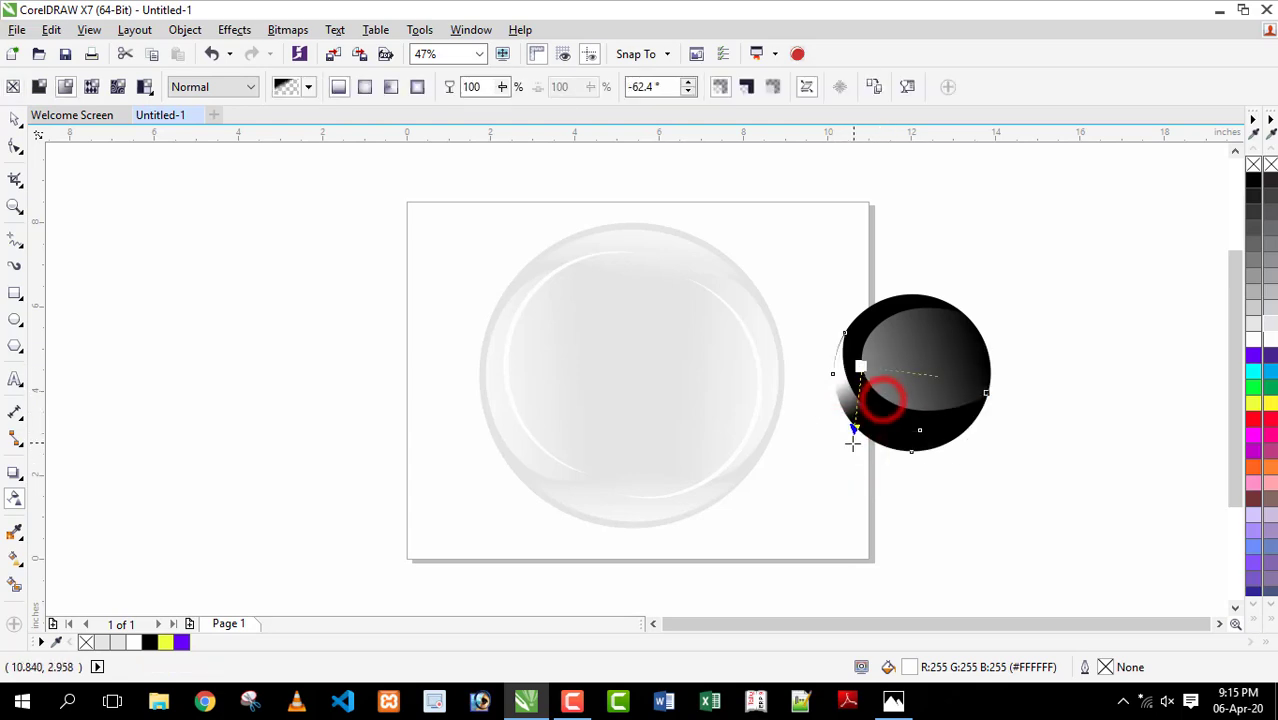
Step: Nudge the node at the lower crescent's right tip down 0.01 inches
key("F10")
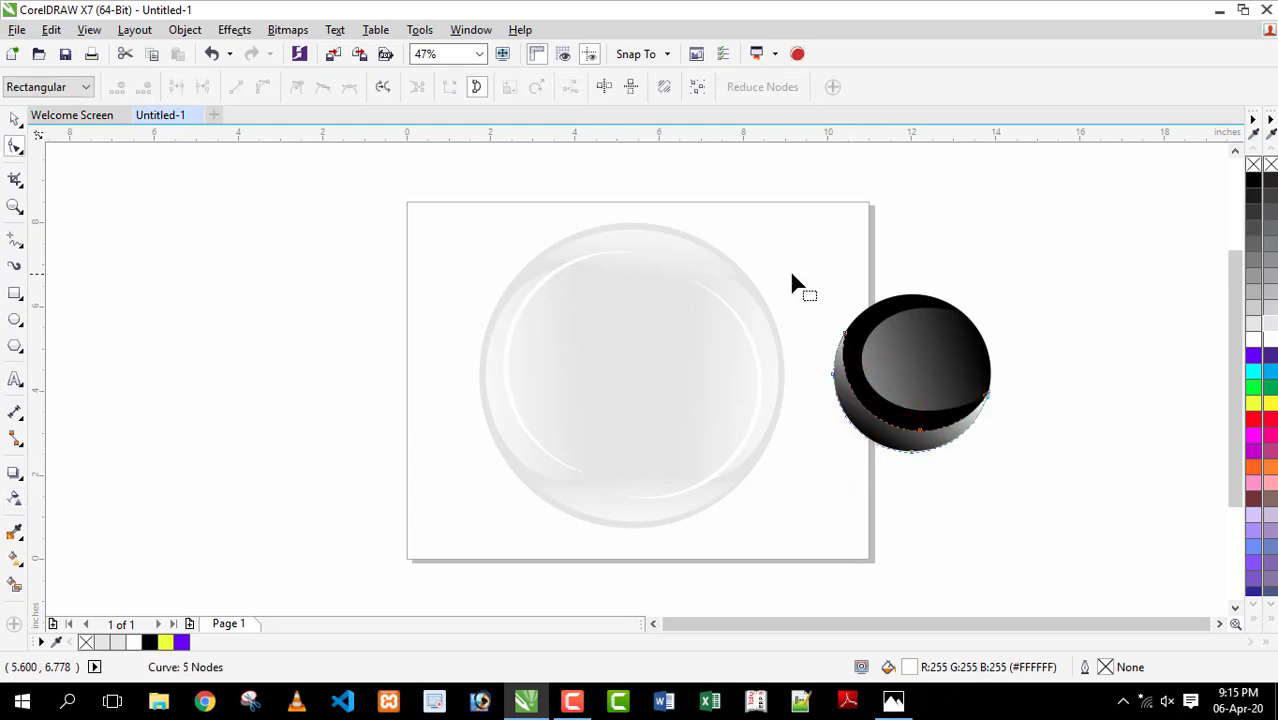
left_click(986, 397)
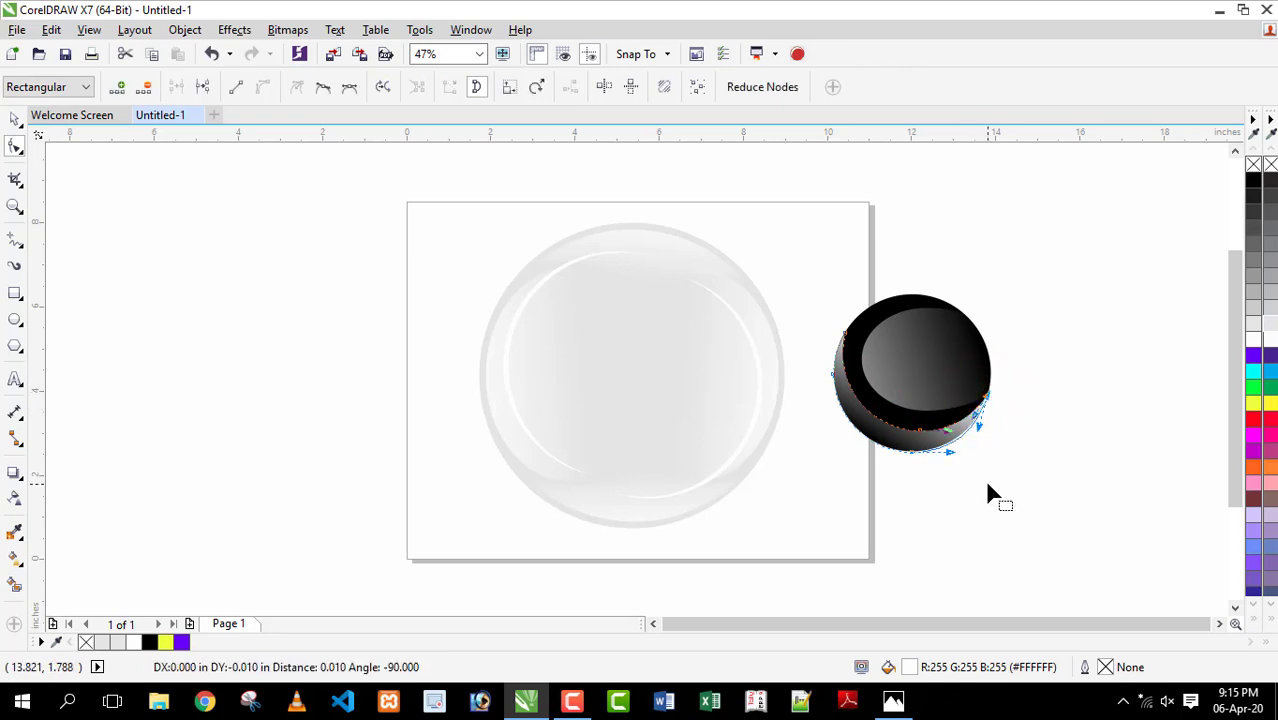
scroll(998, 451, "up", 5)
key("space")
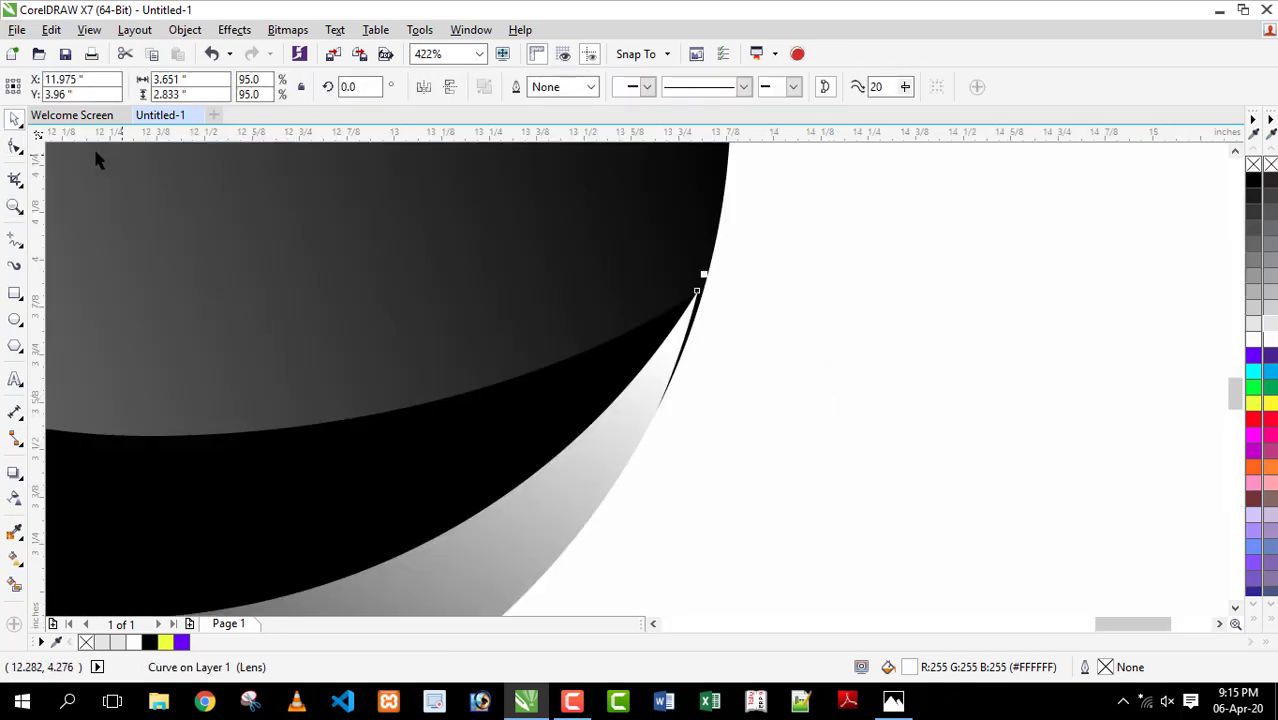
Step: Place a small white circle about 0.36 inches wide, without outline, on the upper-right part of the black sphere
scroll(880, 333, "down", 5)
left_click_drag(872, 333, 1002, 264)
left_click_drag(1131, 387, 952, 348)
left_click(1253, 338)
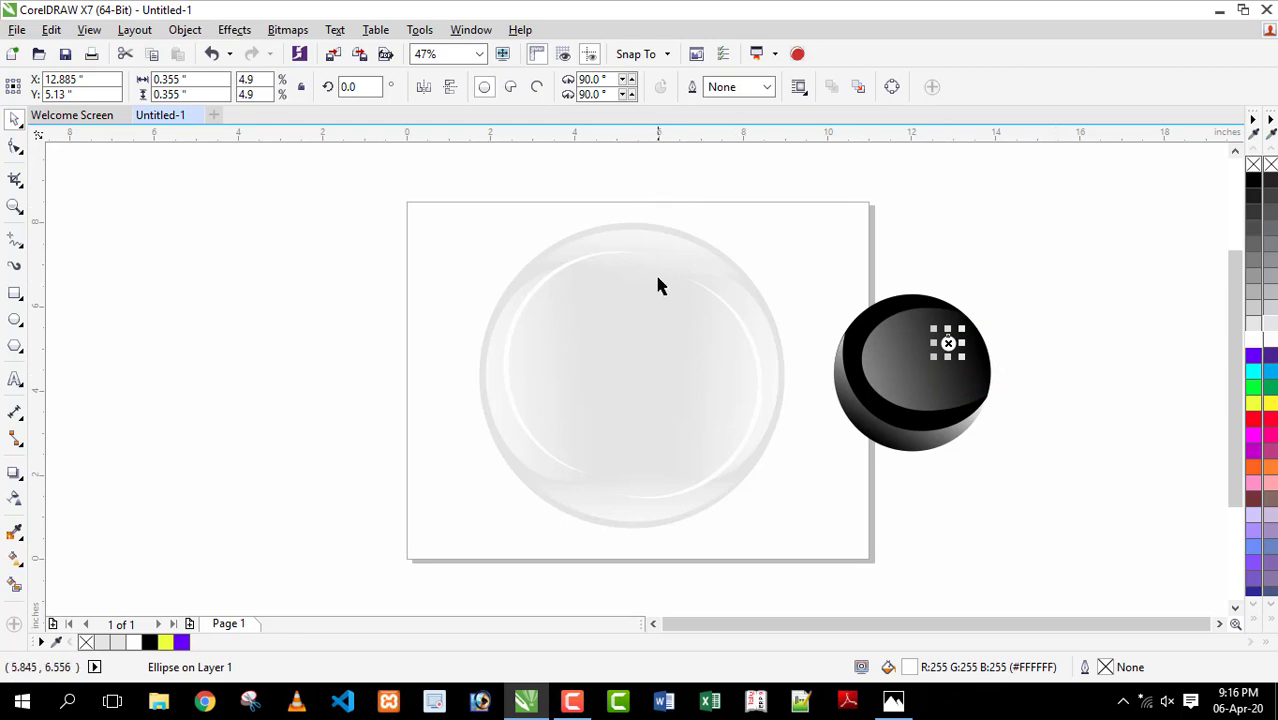
Step: Convert the small white circle to a 300 dpi CMYK bitmap with anti-aliasing and a transparent background
left_click(288, 30)
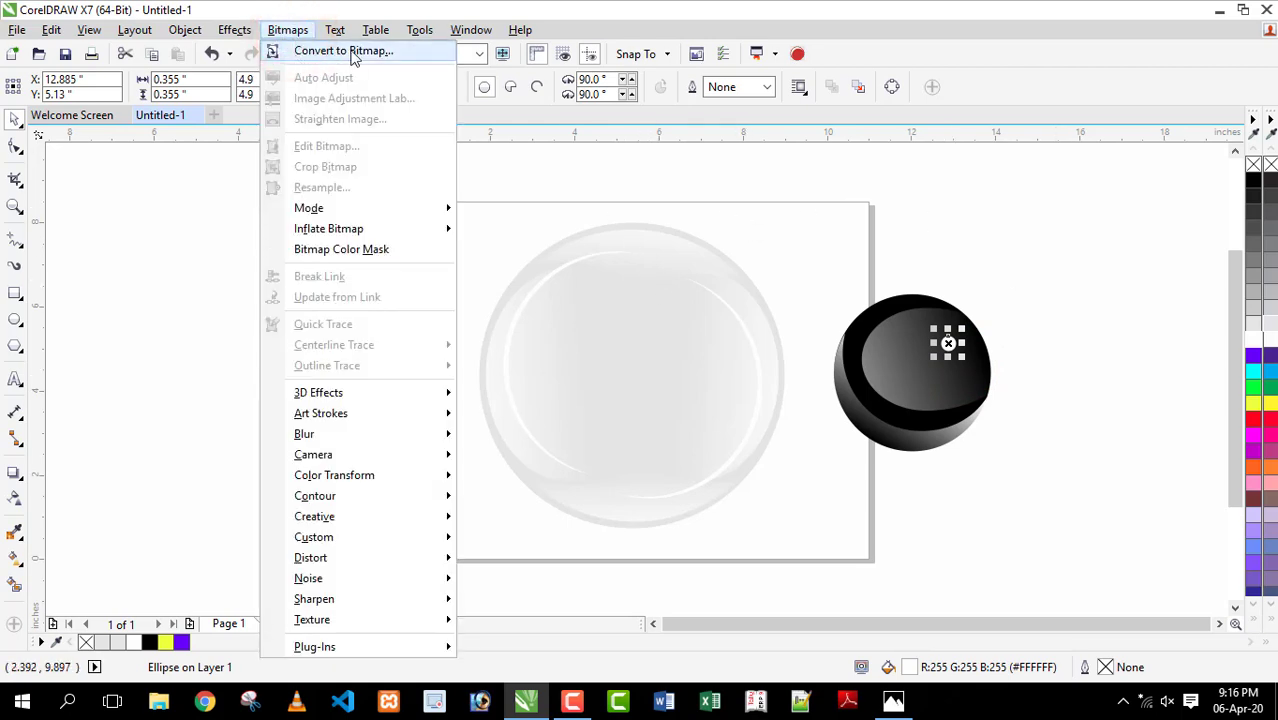
left_click(352, 50)
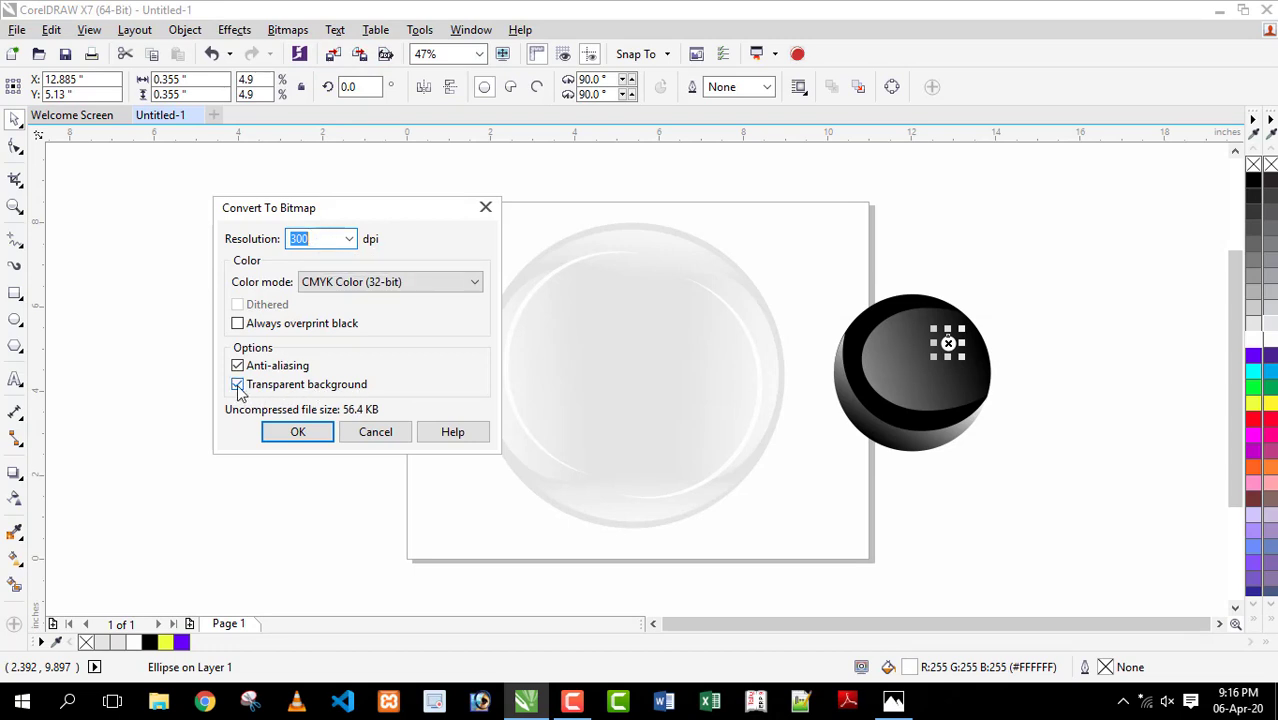
left_click(299, 432)
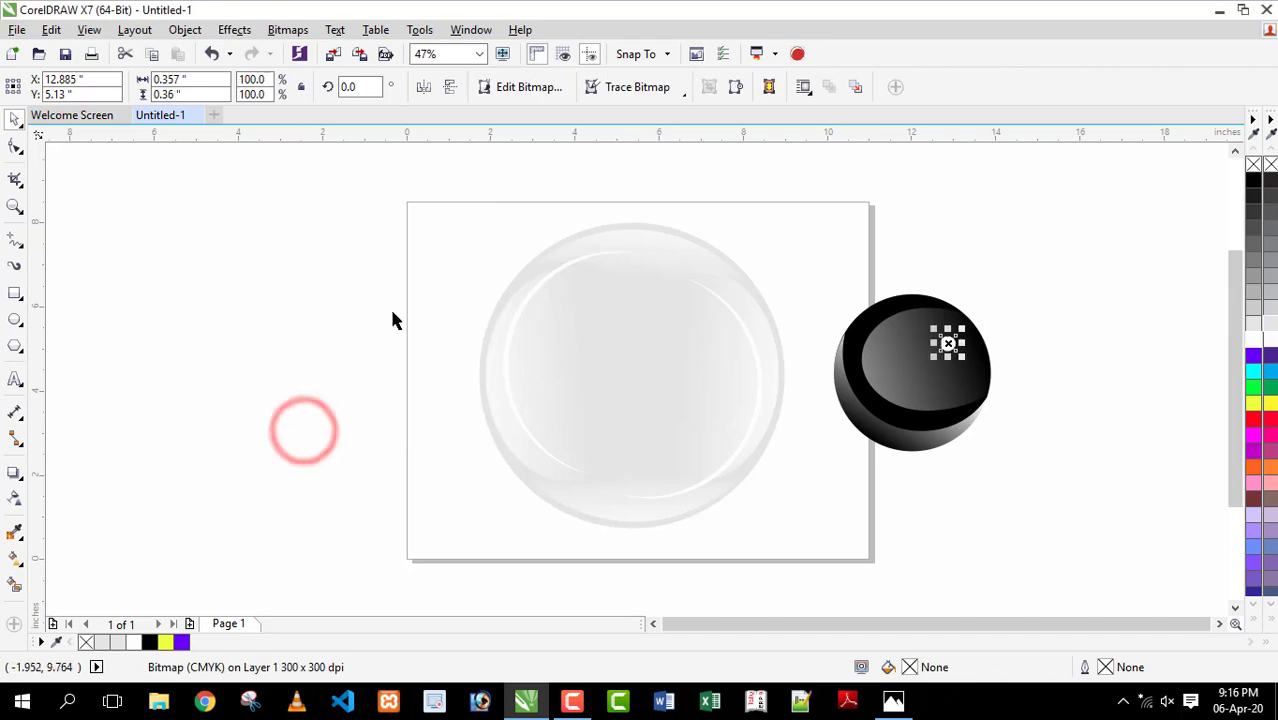
Step: Apply a Gaussian Blur of about 30 pixels to the small white circle bitmap
left_click(287, 29)
mouse_move(300, 434)
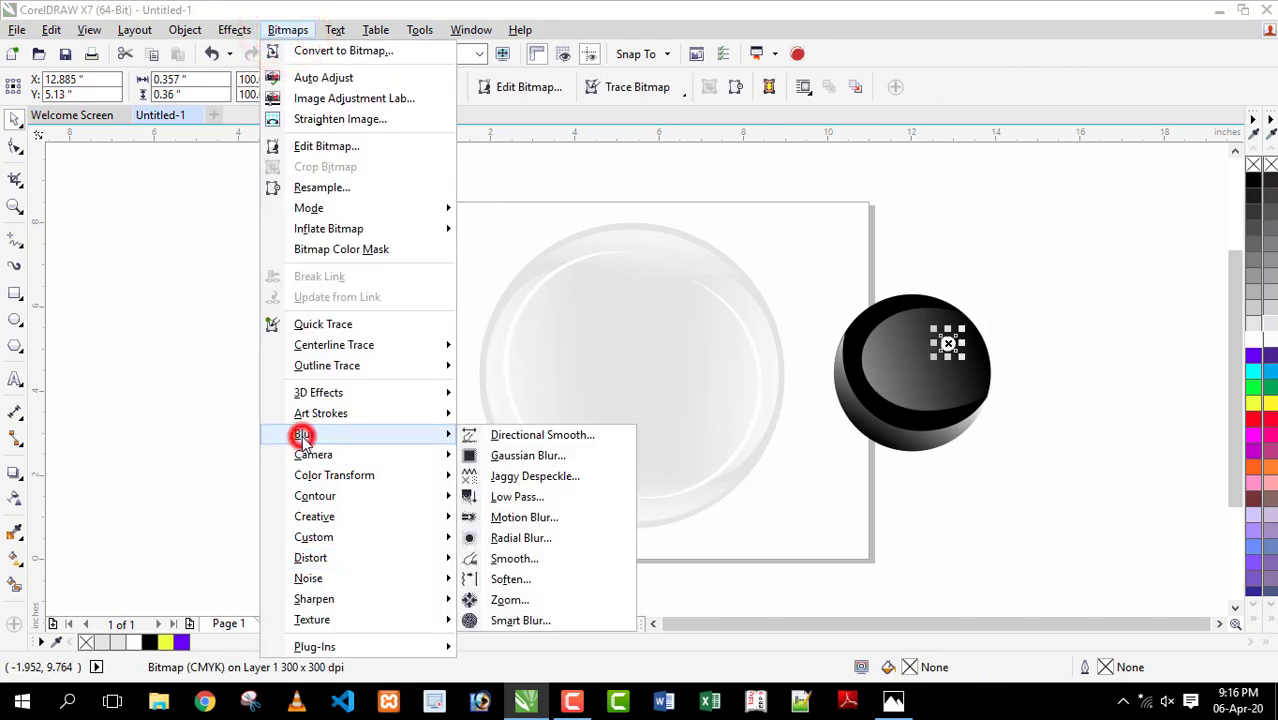
left_click(516, 460)
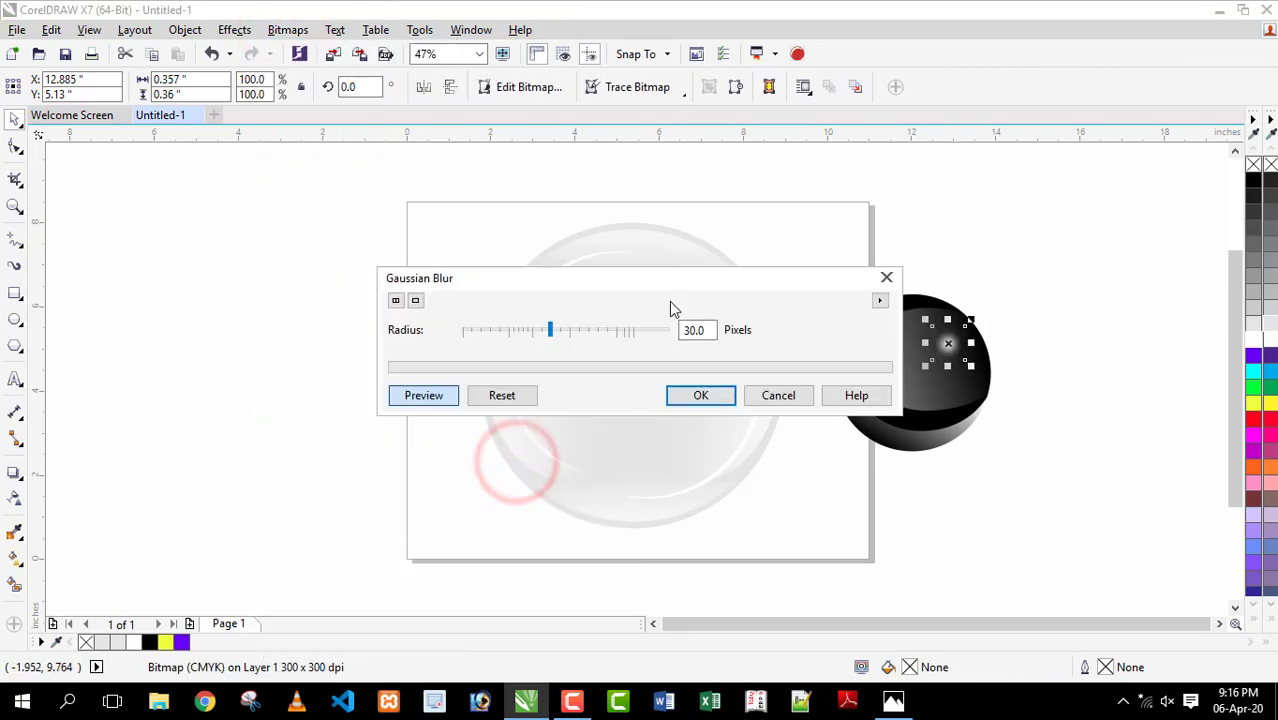
left_click_drag(670, 282, 493, 254)
left_click_drag(374, 302, 383, 301)
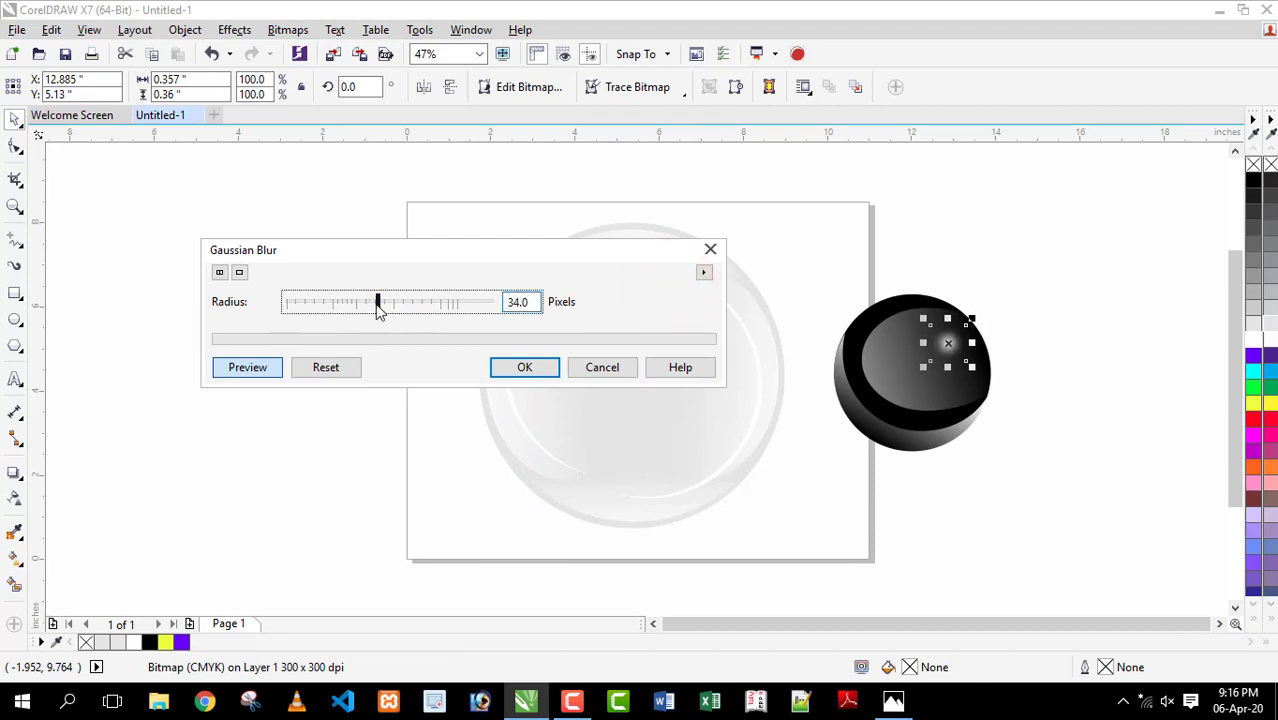
left_click(525, 367)
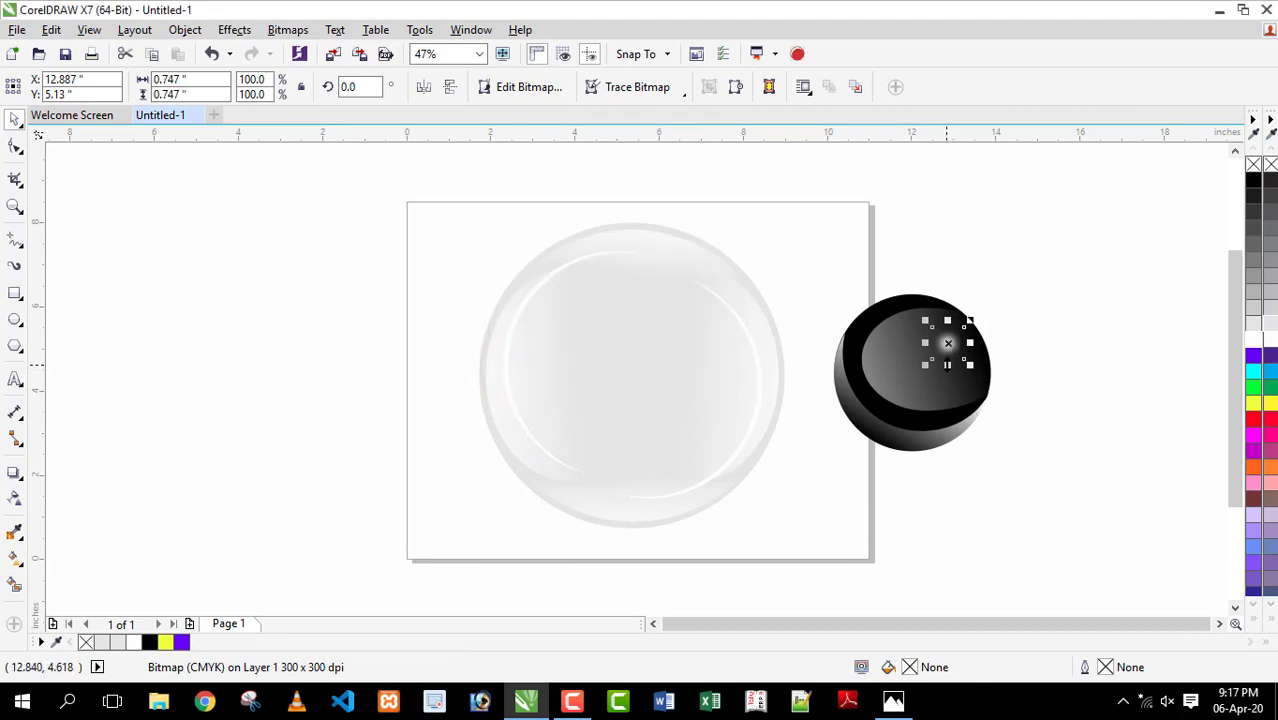
Step: Reshape the blurred highlight into a horizontal oval about 0.88 by 0.56 inches
left_click_drag(946, 365, 948, 358)
key("z")
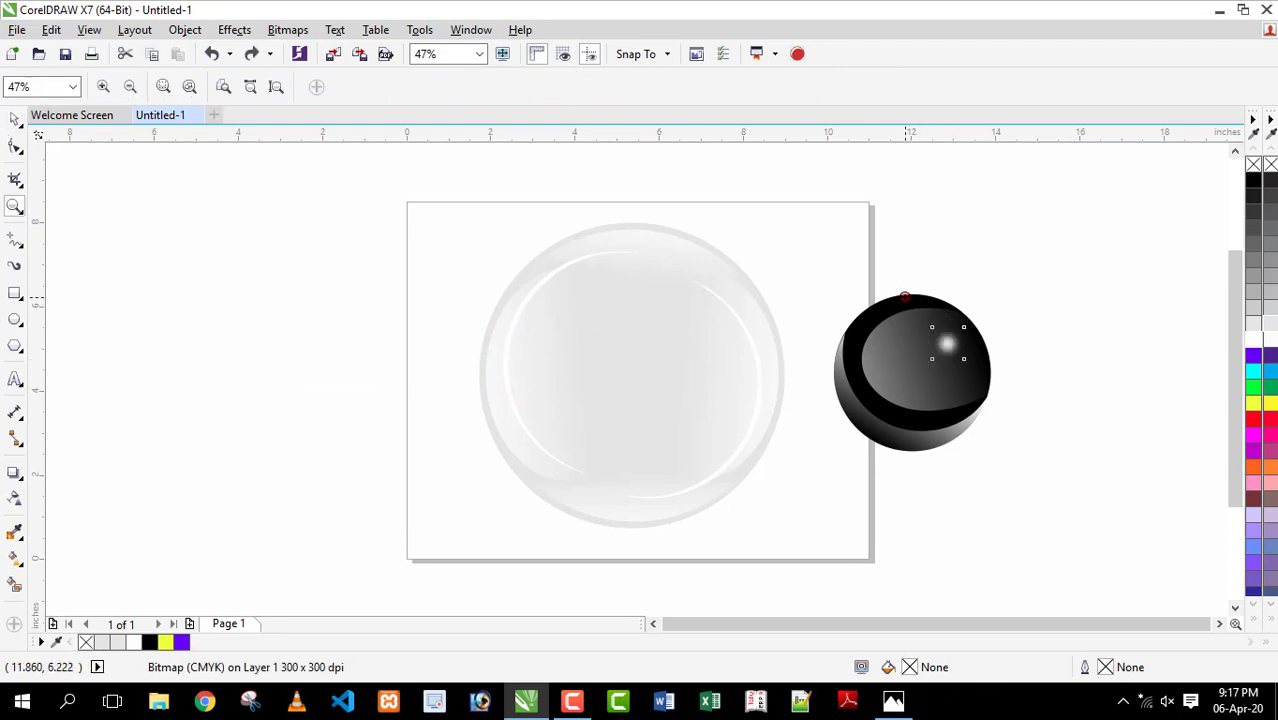
left_click_drag(905, 297, 1017, 413)
key("space")
Step: Tilt the blurred highlight and place an enlarged copy, about 1.19 by 1.06 inches, on the black sphere's lower-left edge
left_click(591, 337)
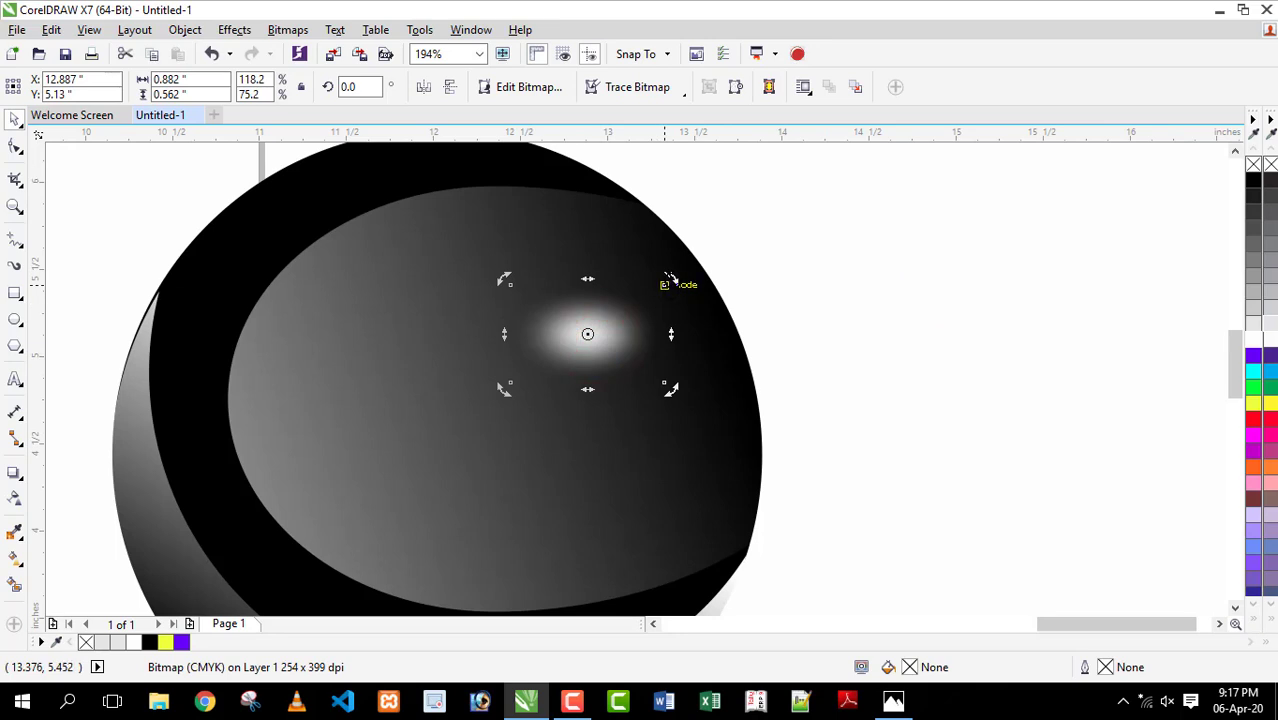
key("F3")
left_click_drag(948, 347, 907, 469)
left_click(1050, 451)
left_click(878, 443)
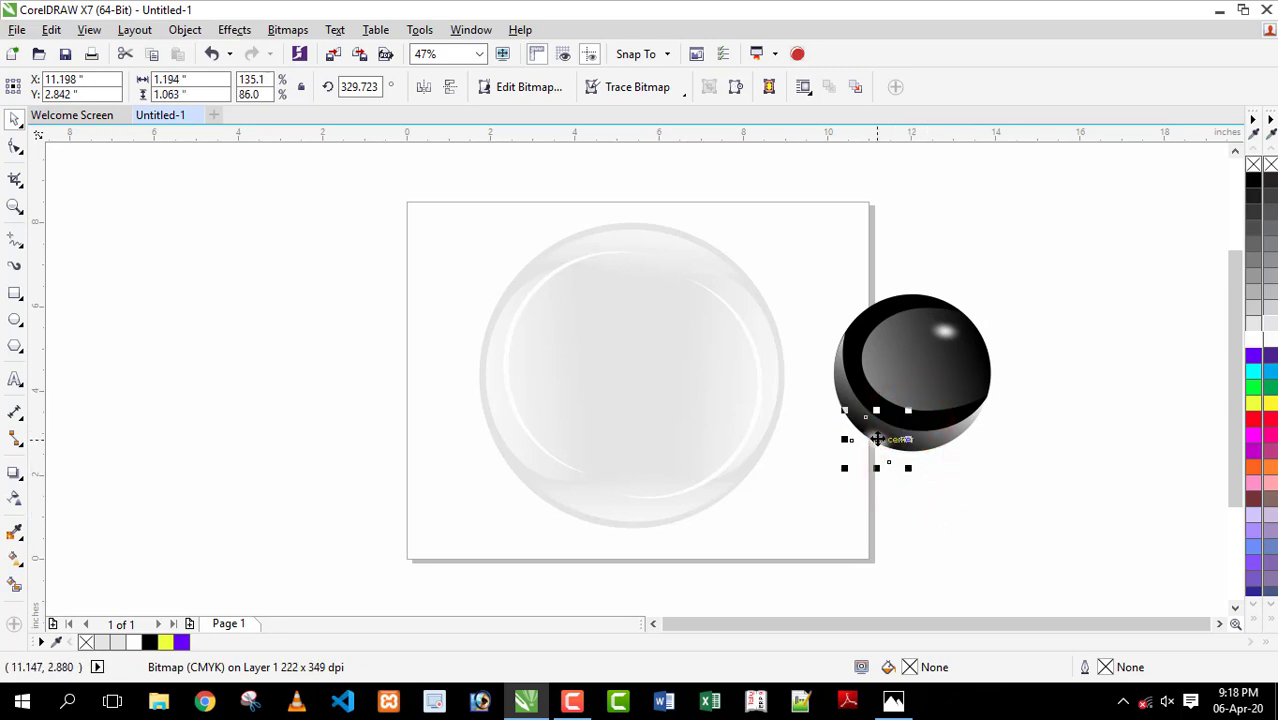
left_click(1013, 466)
Step: PowerClip the lower-left blurred highlight inside the sphere's lower crescent
left_click(877, 440)
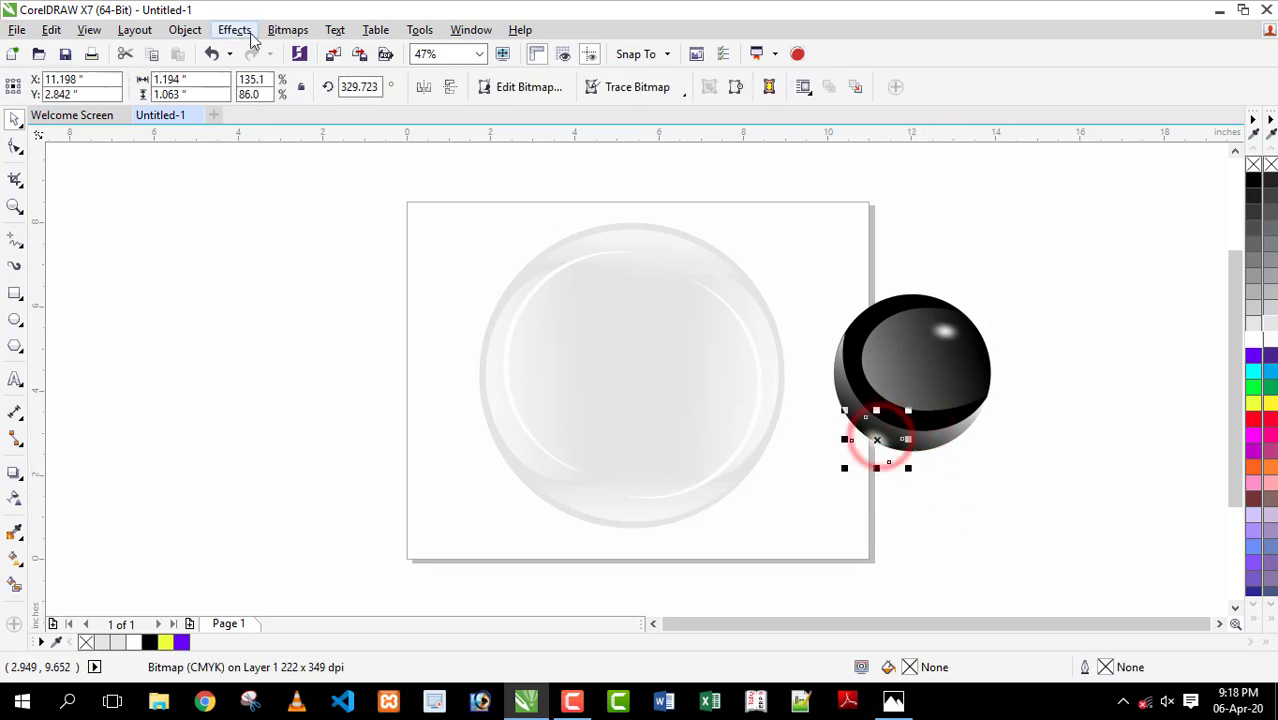
left_click(185, 29)
mouse_move(250, 200)
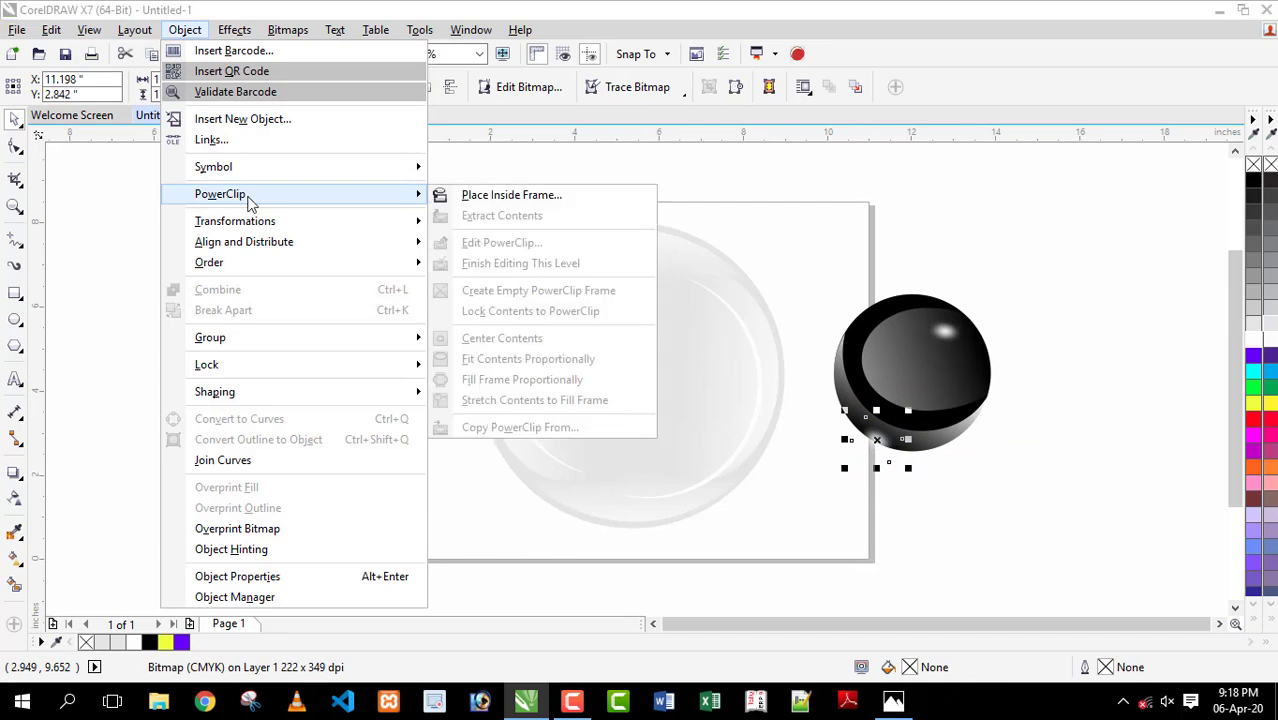
left_click(506, 196)
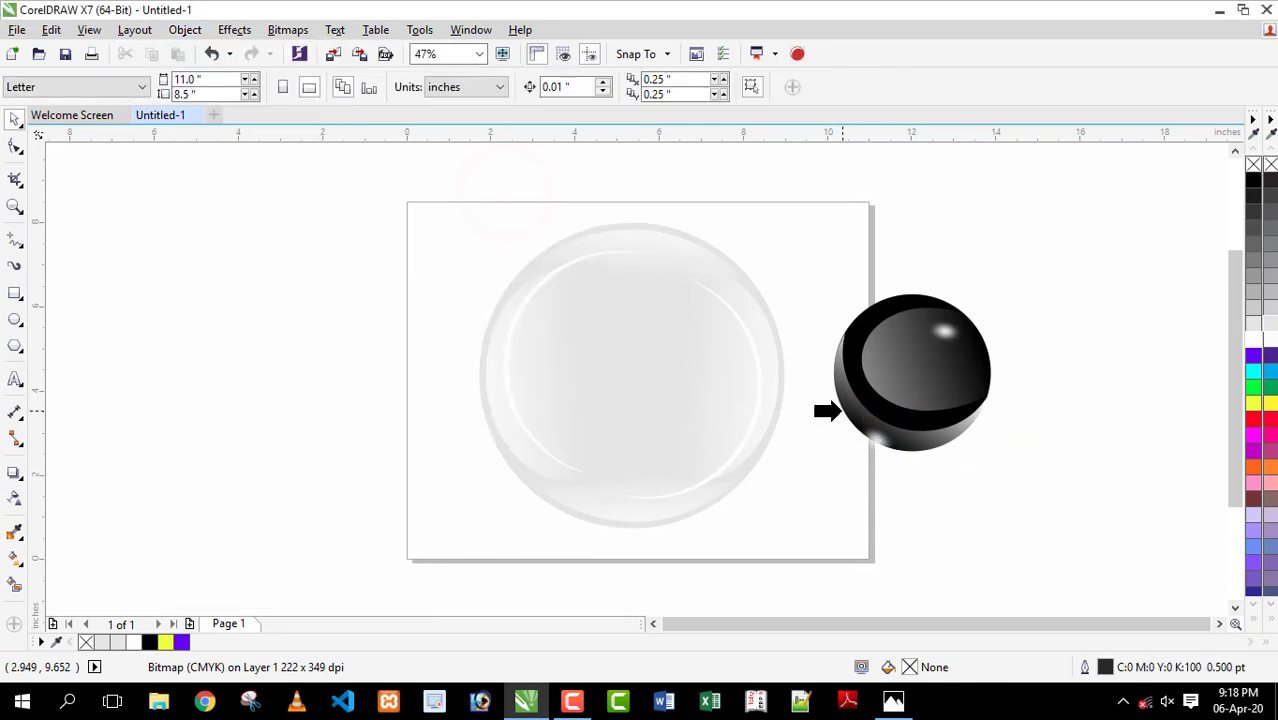
left_click(849, 408)
key("Escape")
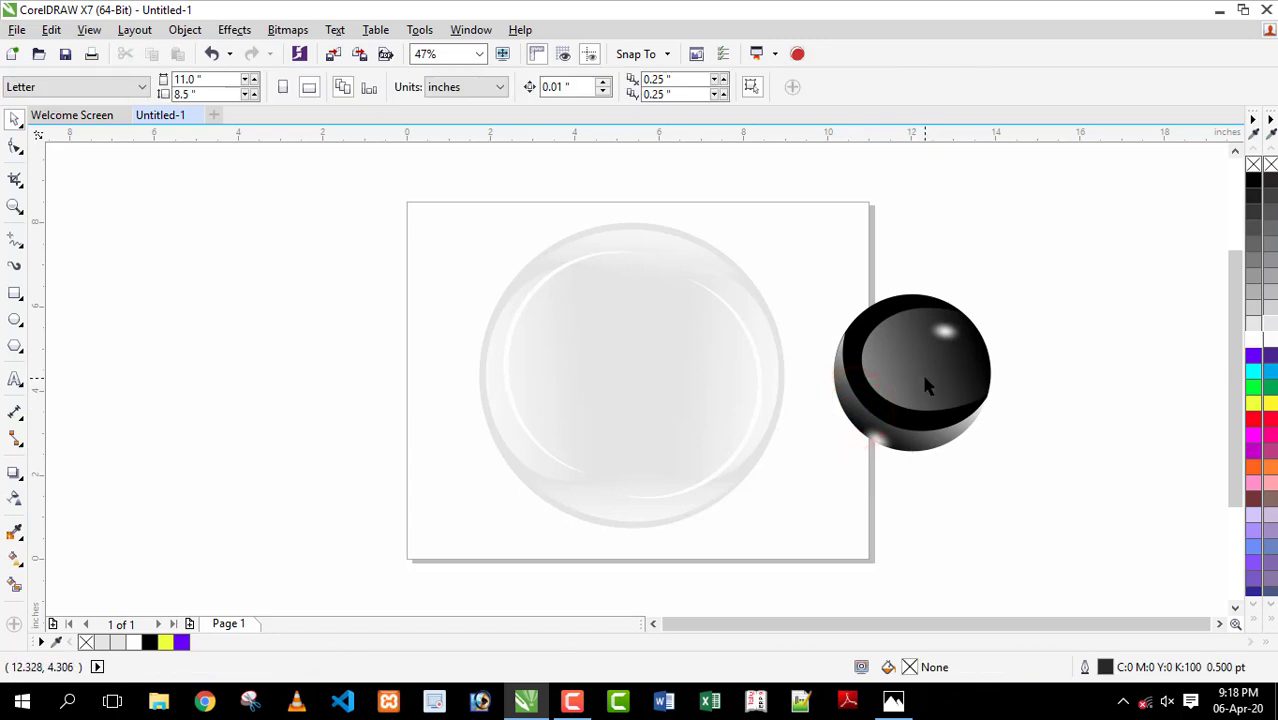
Step: Select the faded ellipse together with the lower crescent and PowerClip both inside the black circle
left_click(931, 380)
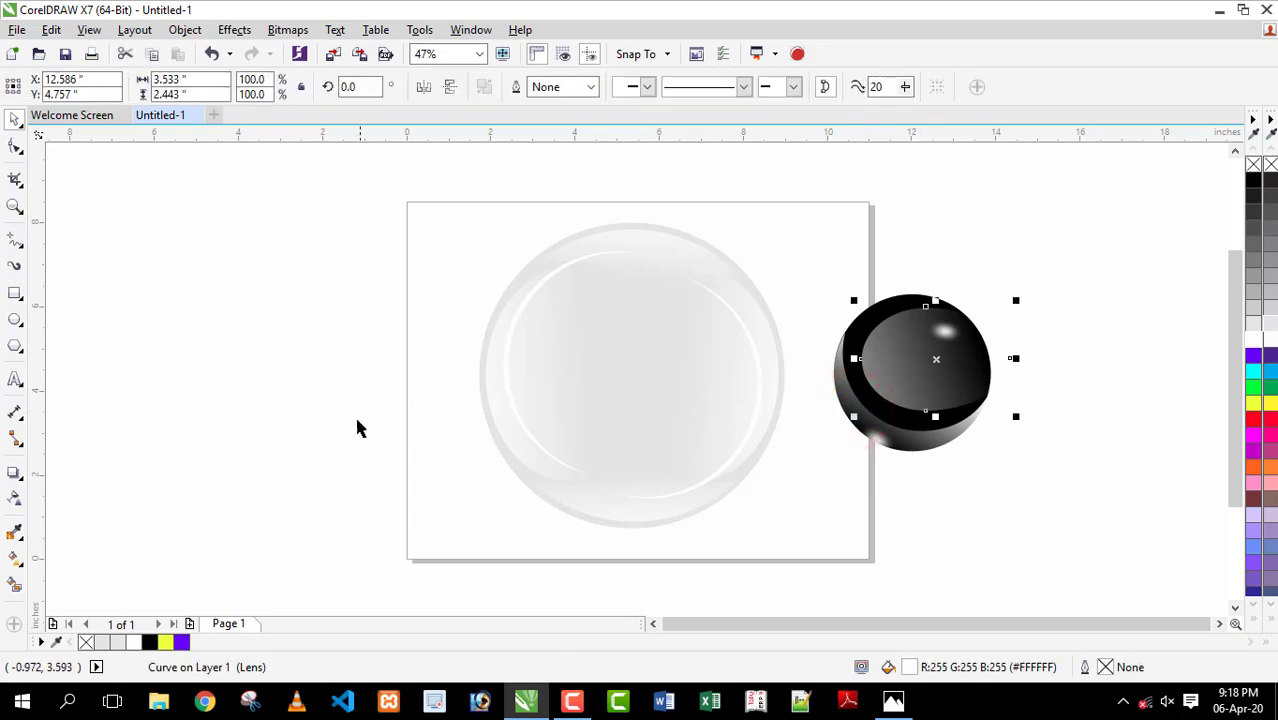
left_click(15, 497)
key("Escape")
left_click(880, 354)
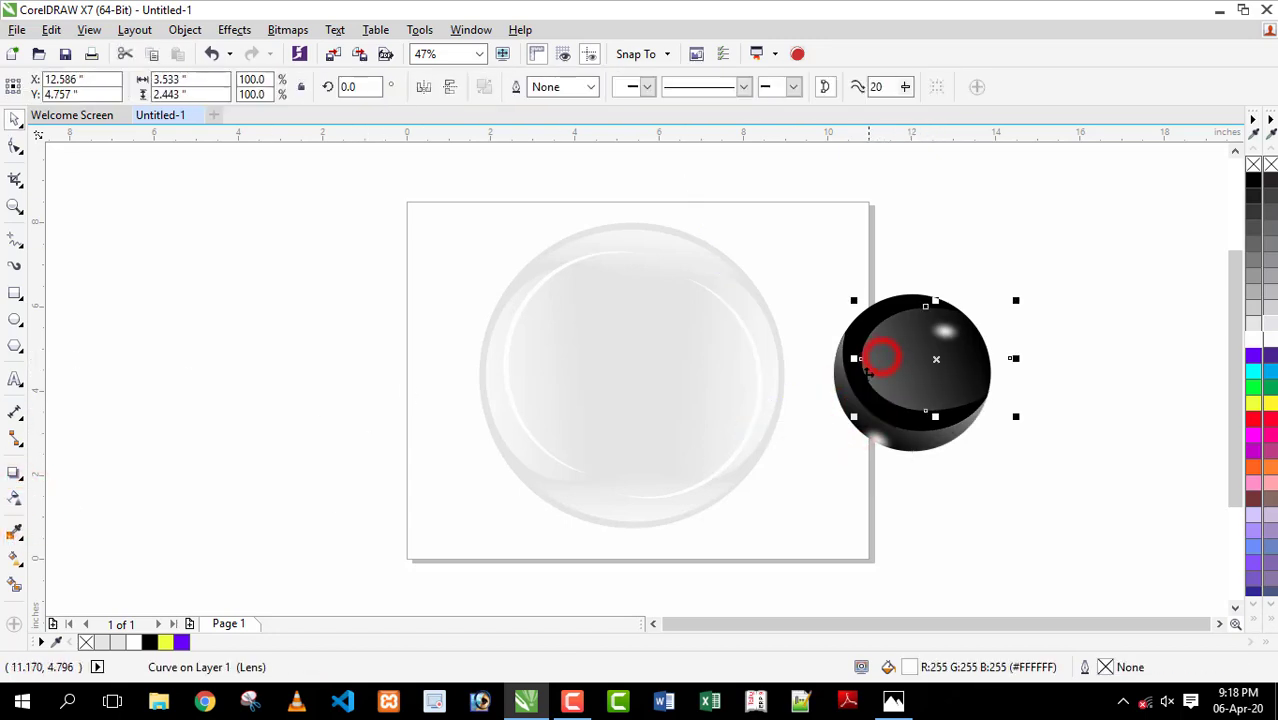
left_click(866, 356, "shift")
left_click(185, 29)
mouse_move(257, 200)
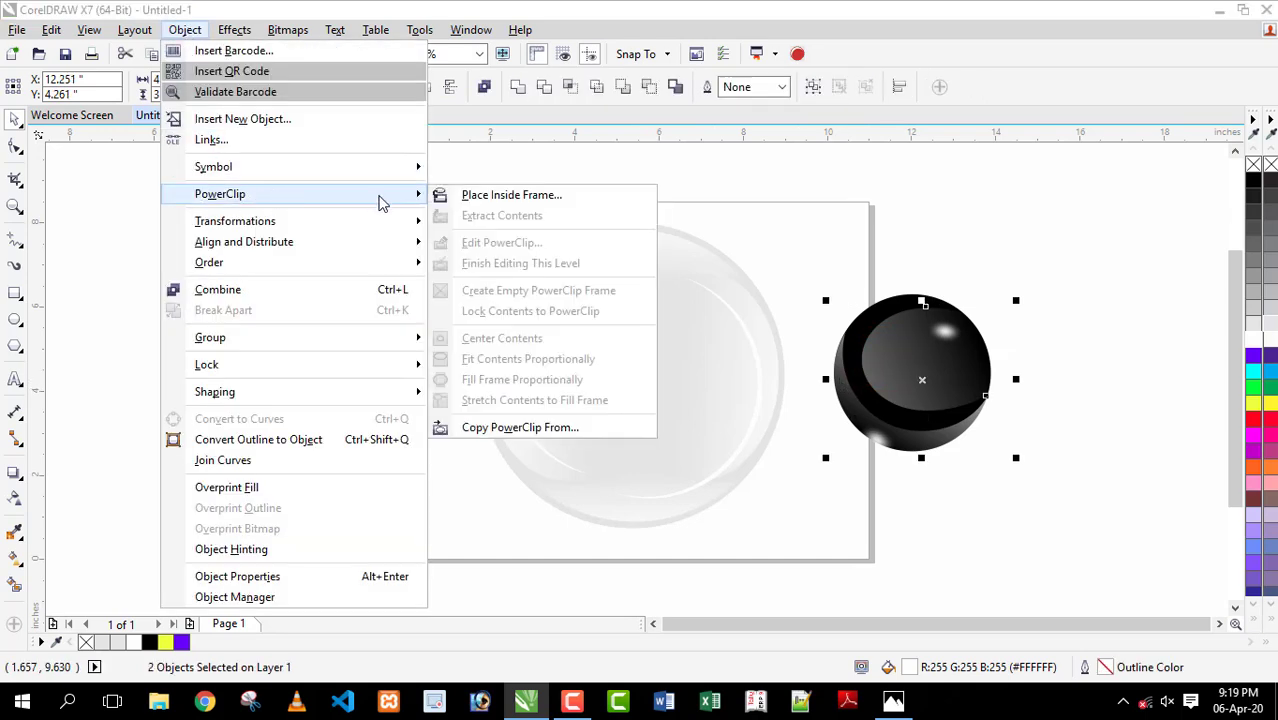
left_click(518, 197)
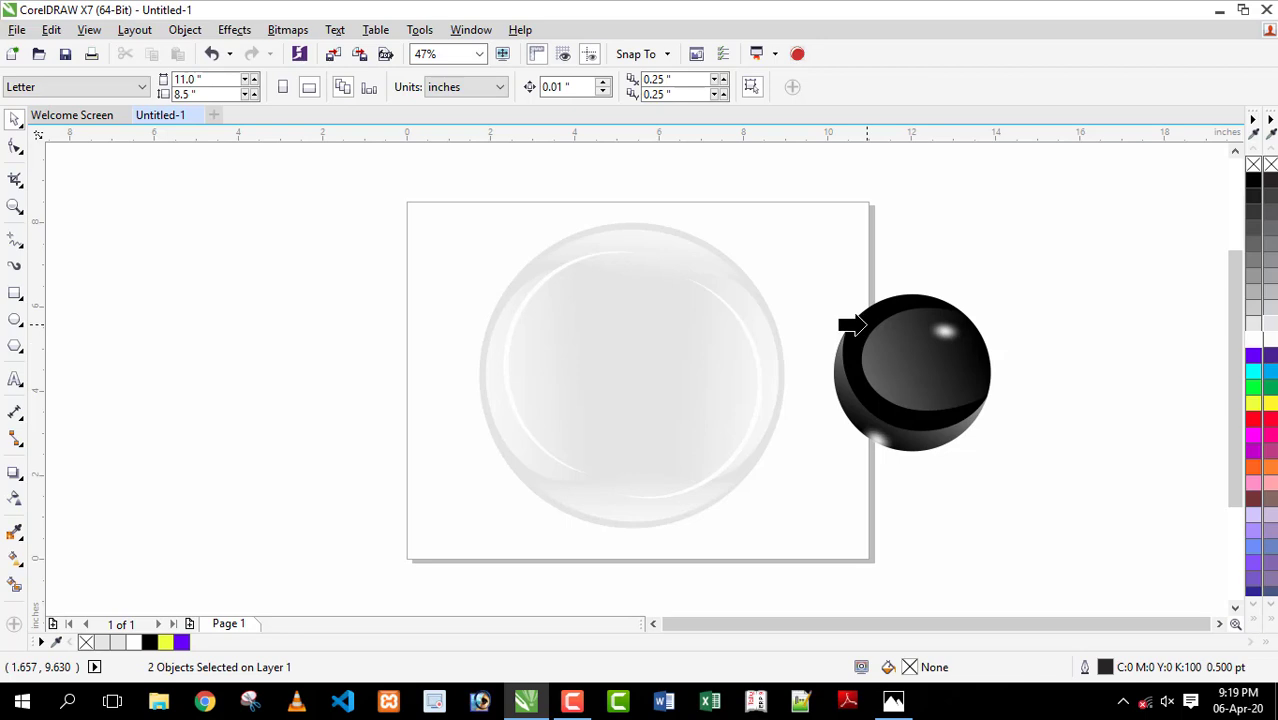
left_click(860, 320)
Step: Select the black sphere's parts and shift them up and right, and group the seven objects of the glass sphere
left_click_drag(804, 231, 1100, 538)
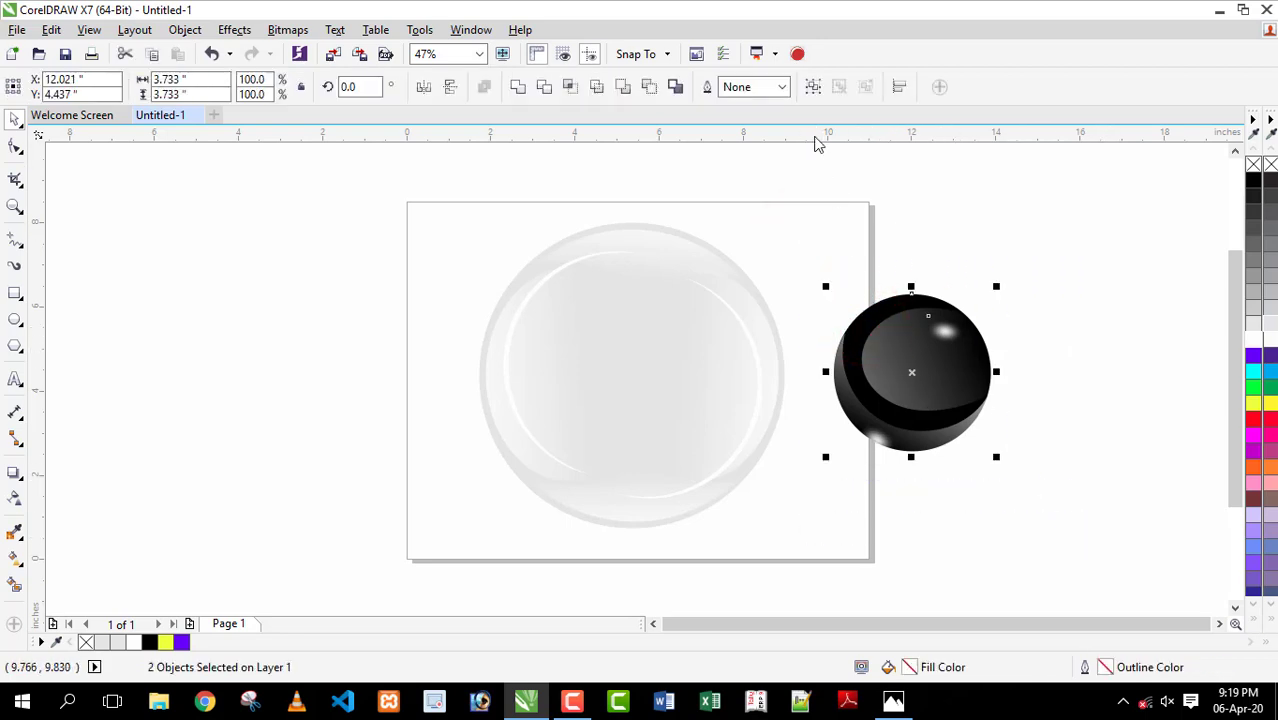
left_click_drag(394, 191, 824, 560)
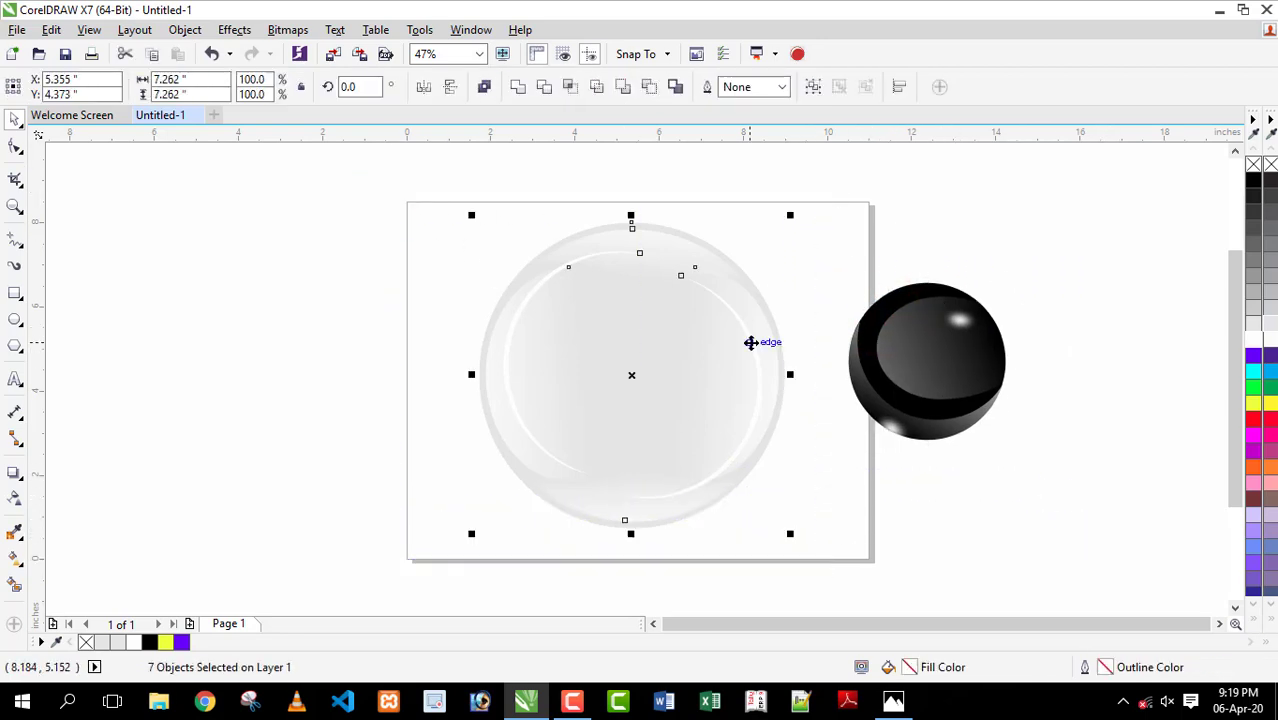
left_click(812, 88)
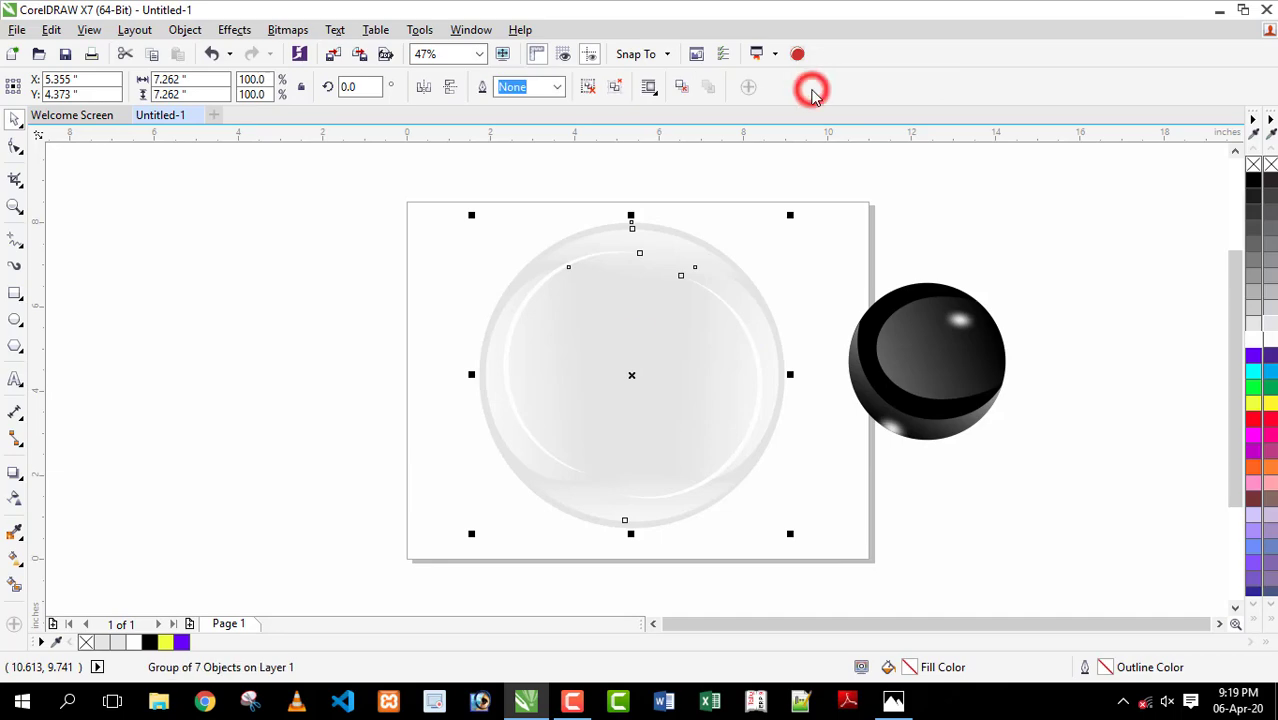
Step: Align the black sphere and the glass sphere on their horizontal and vertical centers and move them together on the page
left_click(942, 366, "shift")
key("c")
key("e")
left_click_drag(616, 368, 762, 419)
Step: Group the two spheres and center the group on the page
left_click(812, 88)
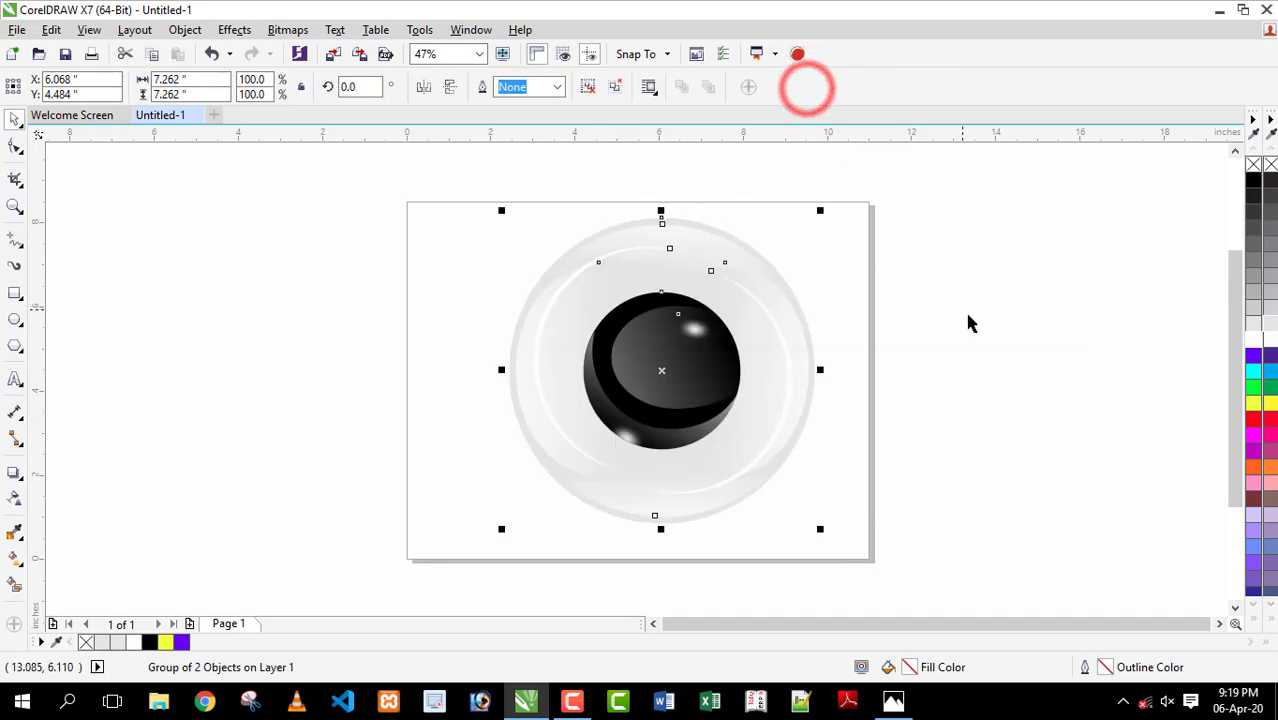
key("p")
left_click(157, 281)
Step: Add a page-sized 11 by 8.5 inch rectangle behind the spheres with a diagonal black-to-white fountain fill
double_click(15, 293)
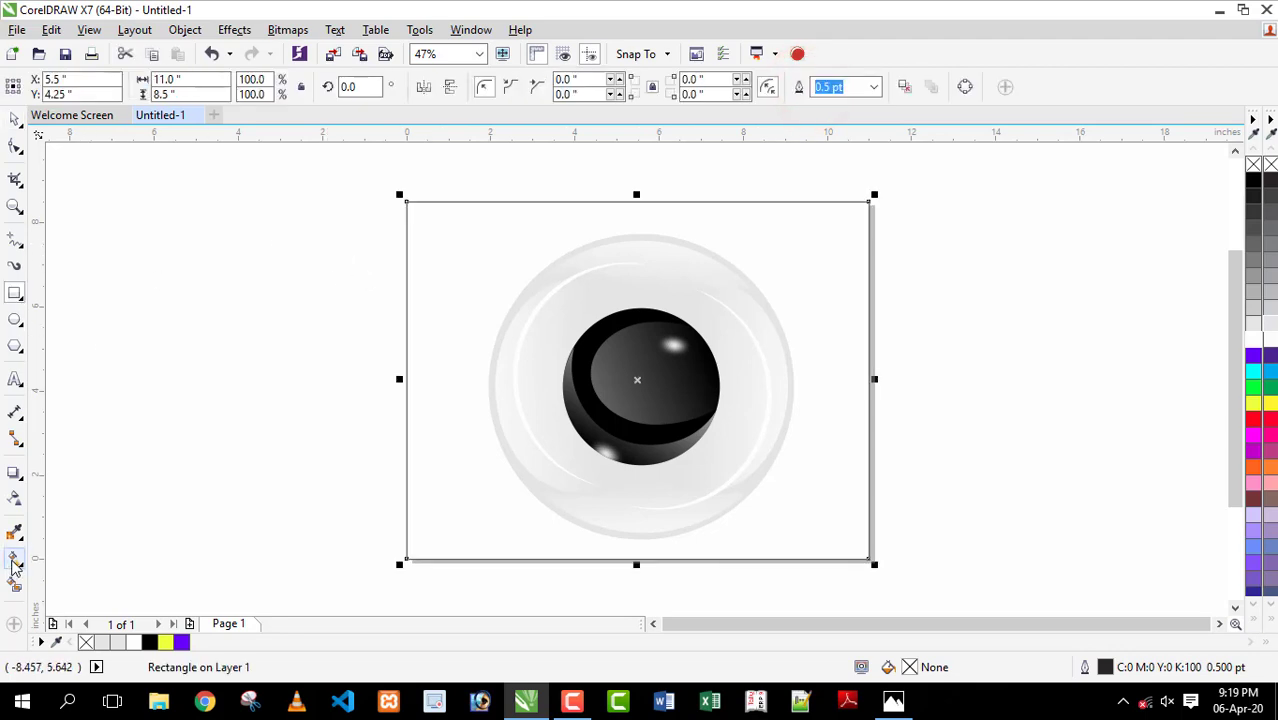
left_click(14, 557)
left_click_drag(404, 562, 843, 289)
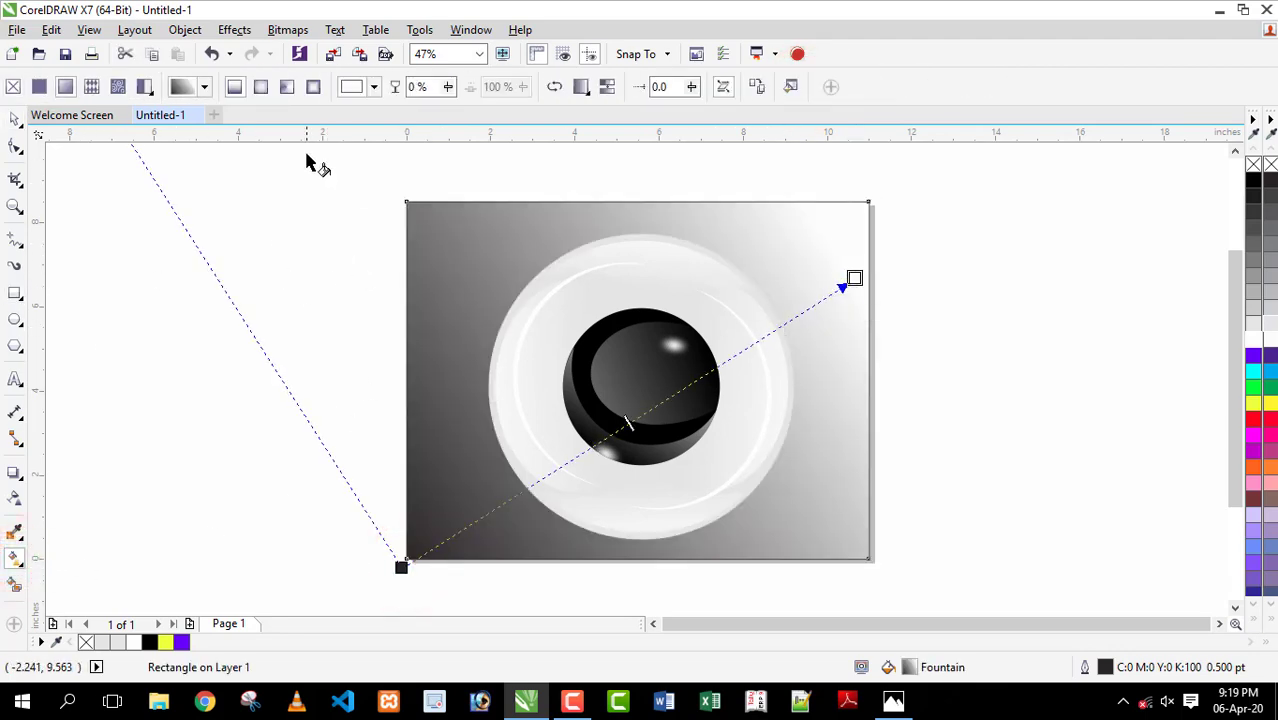
Step: Change the background rectangle to an elliptical fountain fill in white and light grey, extend it past the page's right edge, and remove the outline
left_click(261, 88)
left_click(854, 278)
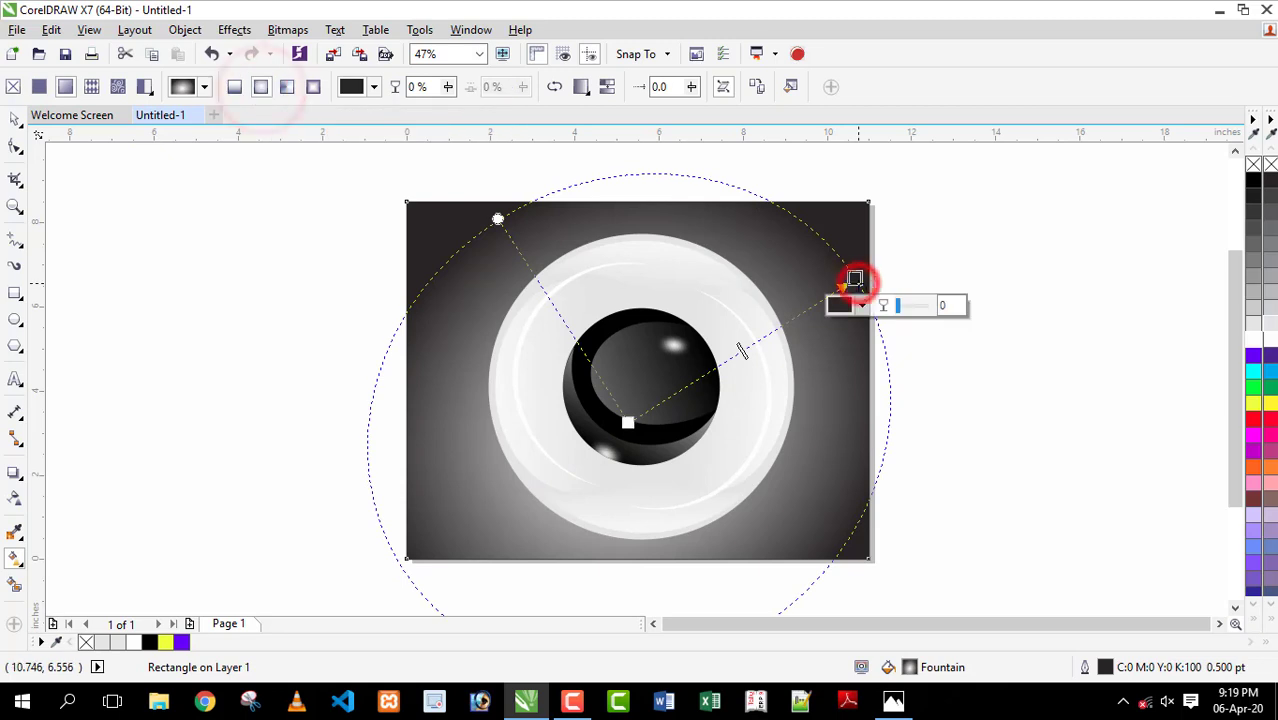
left_click_drag(852, 279, 1066, 274)
key("space")
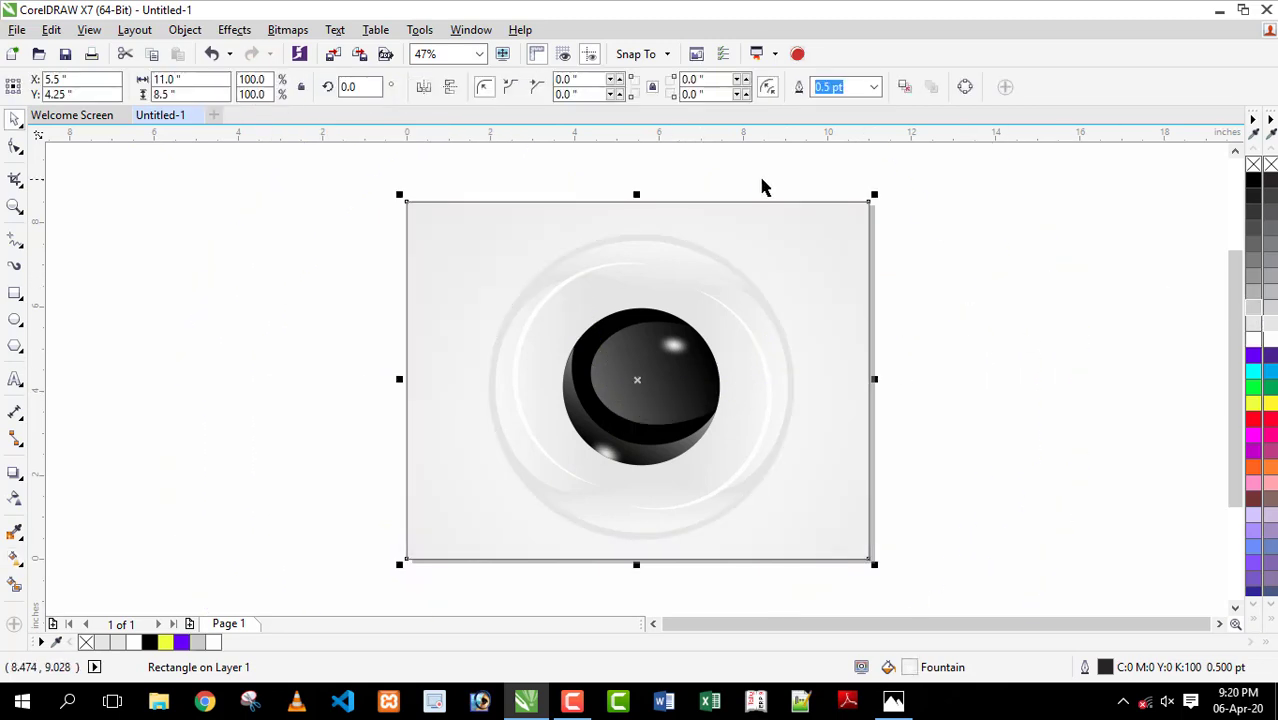
left_click(1032, 345)
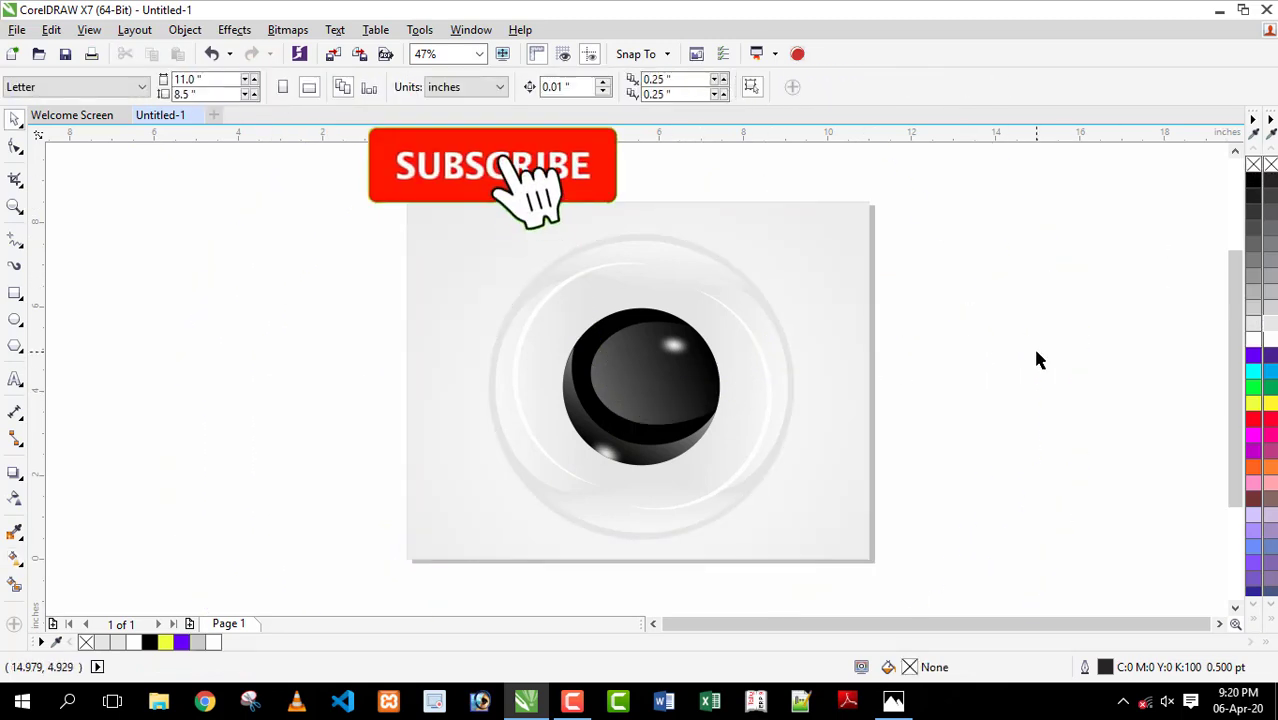